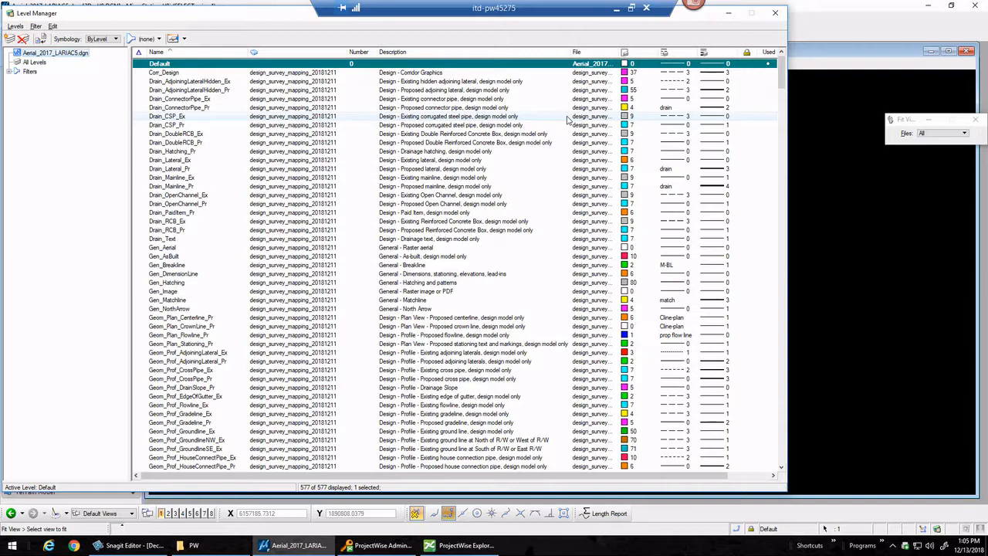
Magnify the screen and hide the File and Library columns in the Level Manager list
key(super+plus)
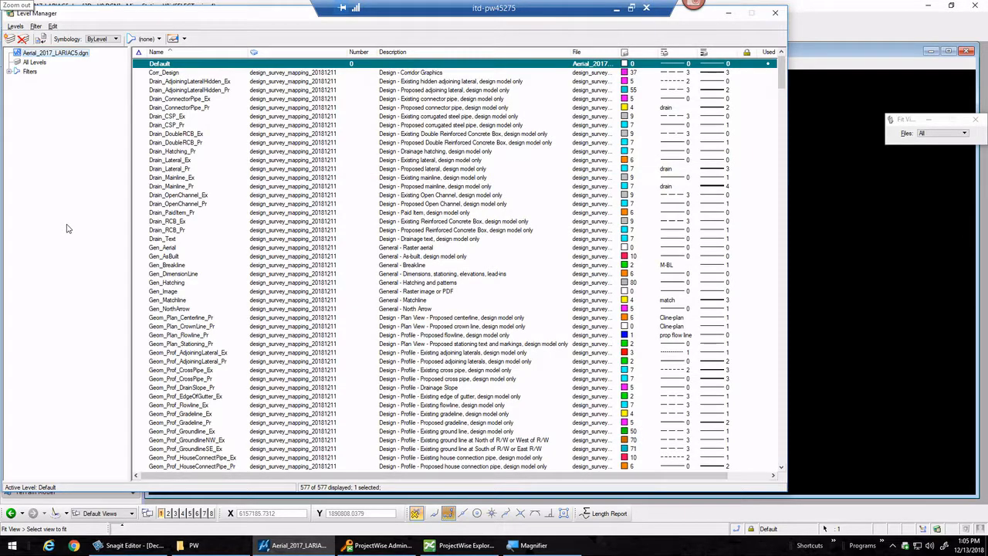
key(super+plus)
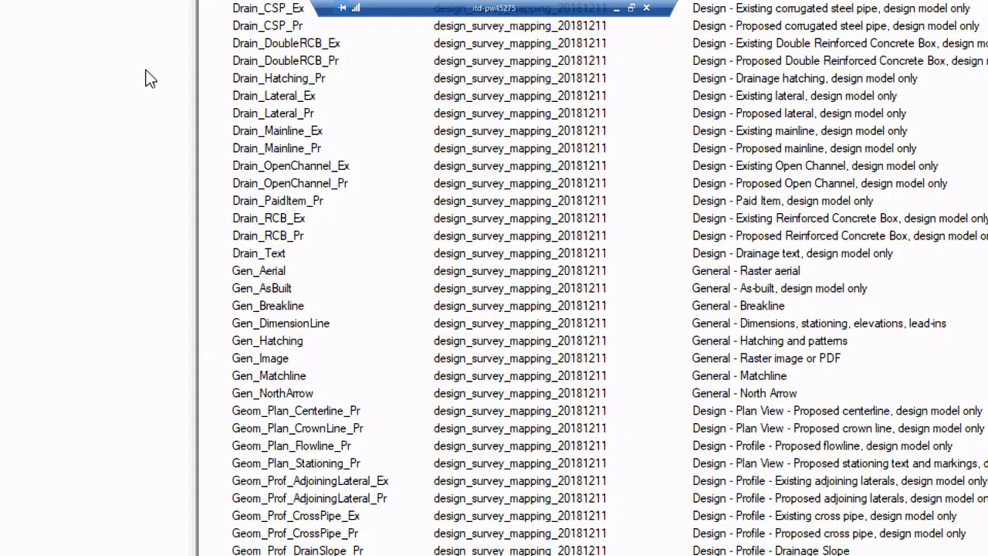
key(super+minus)
key(super+plus)
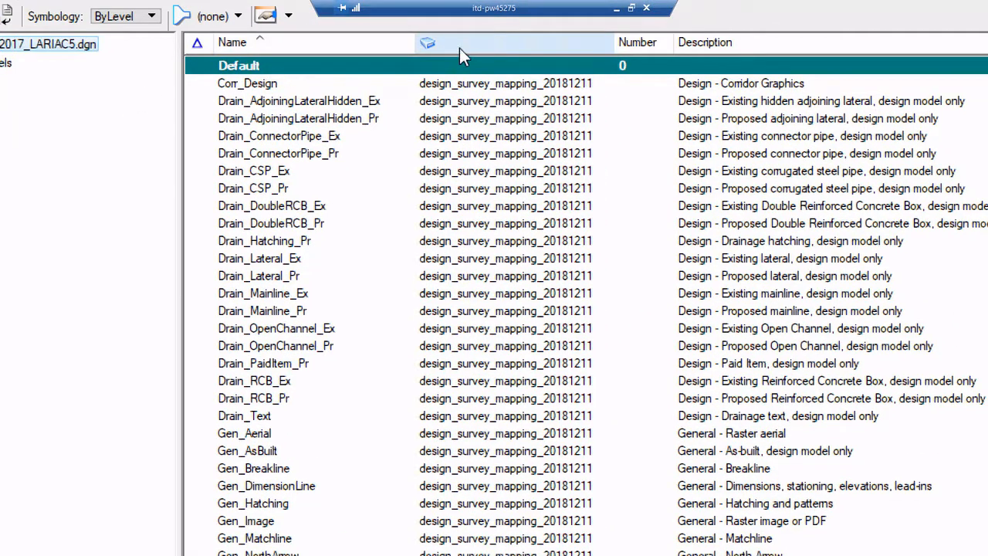
right_click(478, 44)
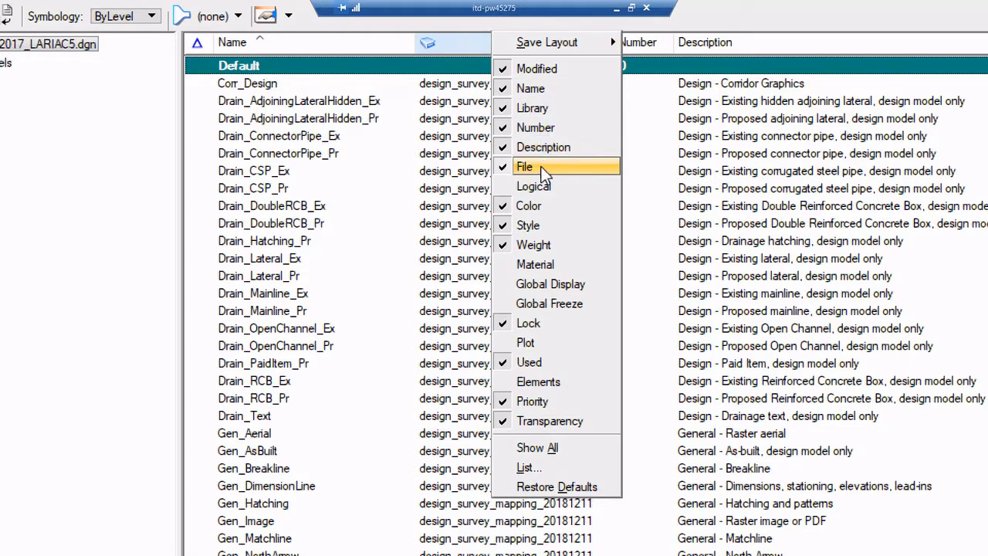
click(540, 186)
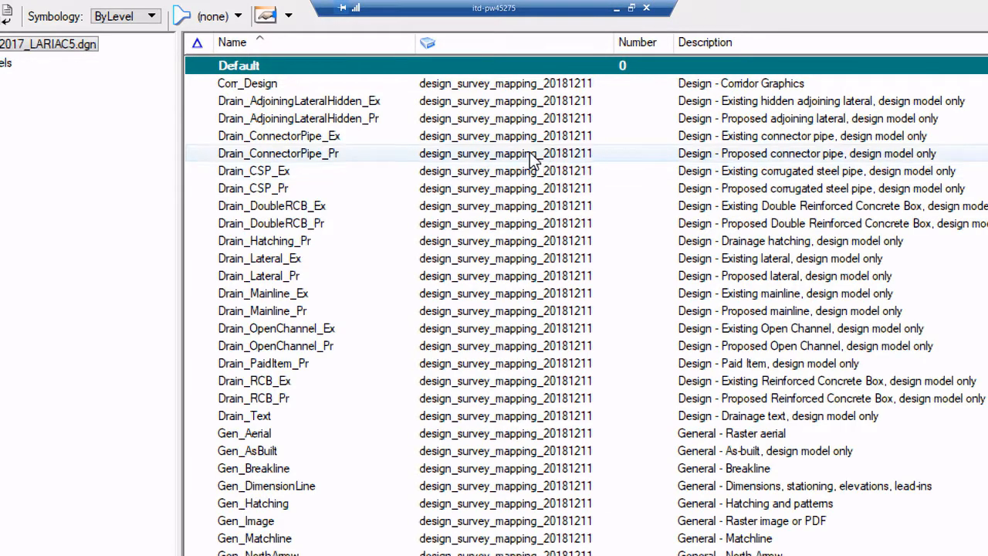
right_click(516, 45)
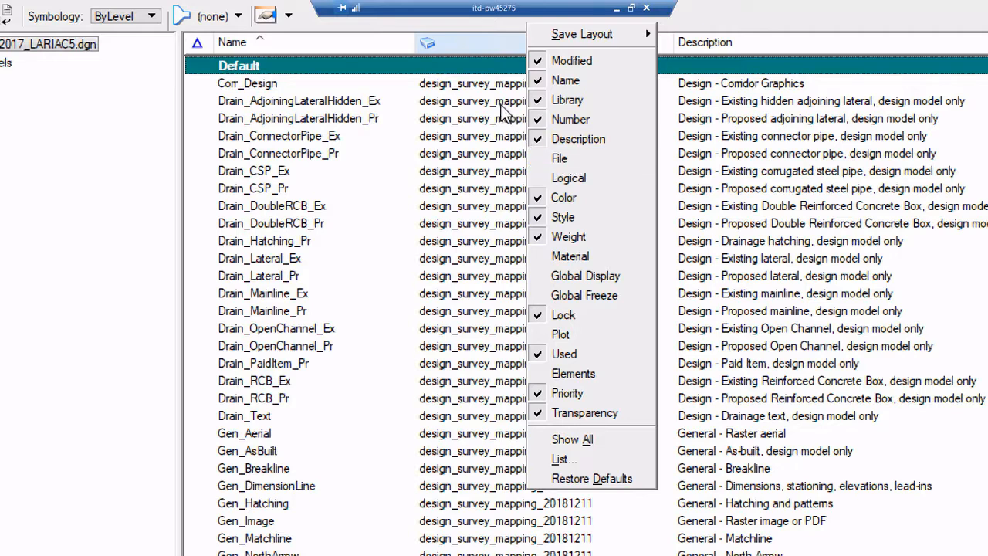
click(556, 104)
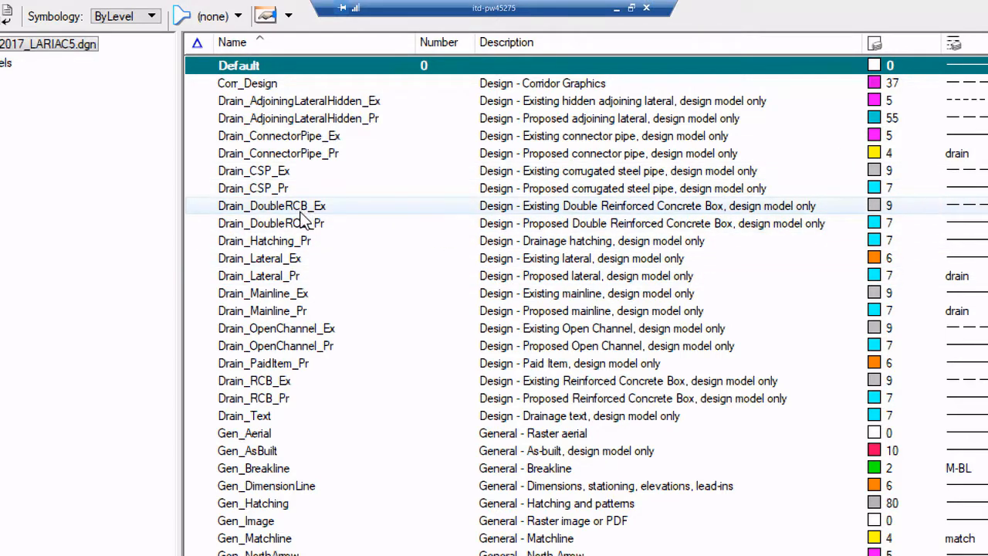
Review the names and descriptions of the Drain, Gen and Geom levels in the level list
scroll(286, 264, down, 3)
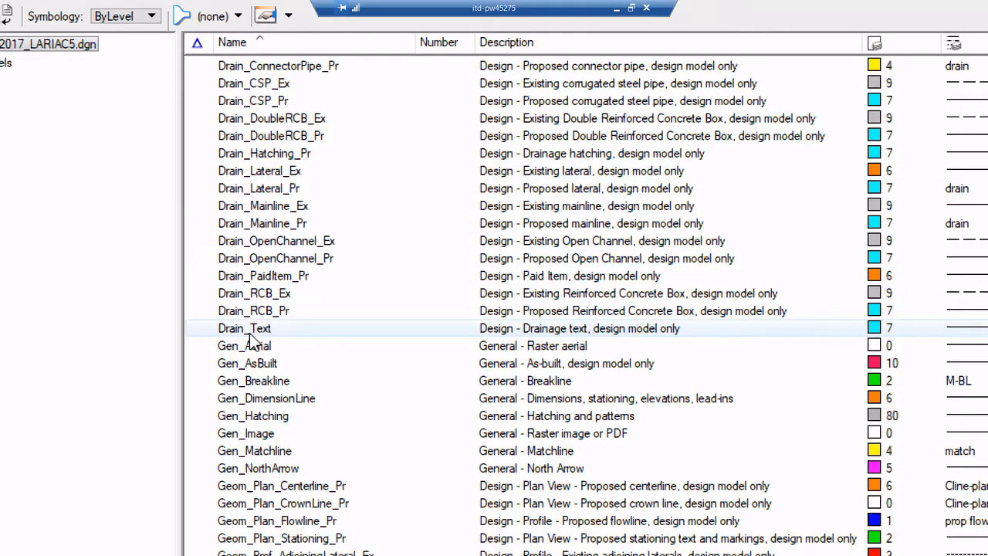
scroll(243, 363, down, 1)
scroll(242, 363, down, 4)
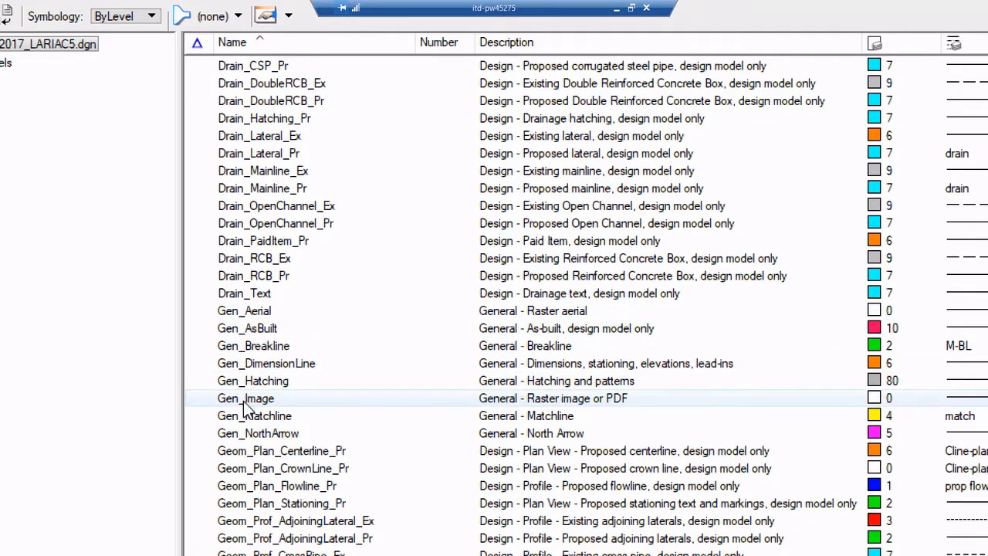
scroll(242, 423, down, 1)
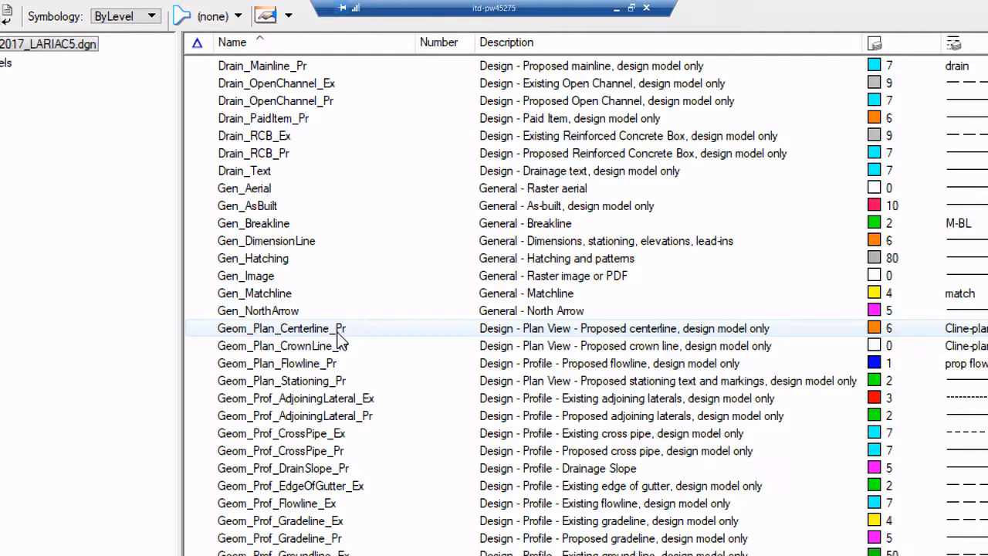
scroll(355, 338, down, 1)
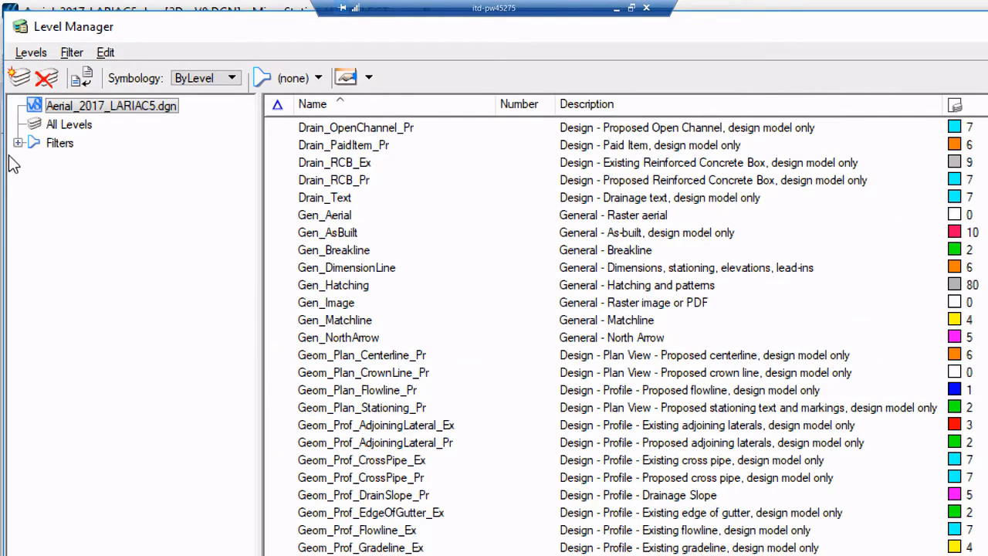
Expand the level filters and list the levels of the Design filter, followed by those of the Utilities filter
click(17, 143)
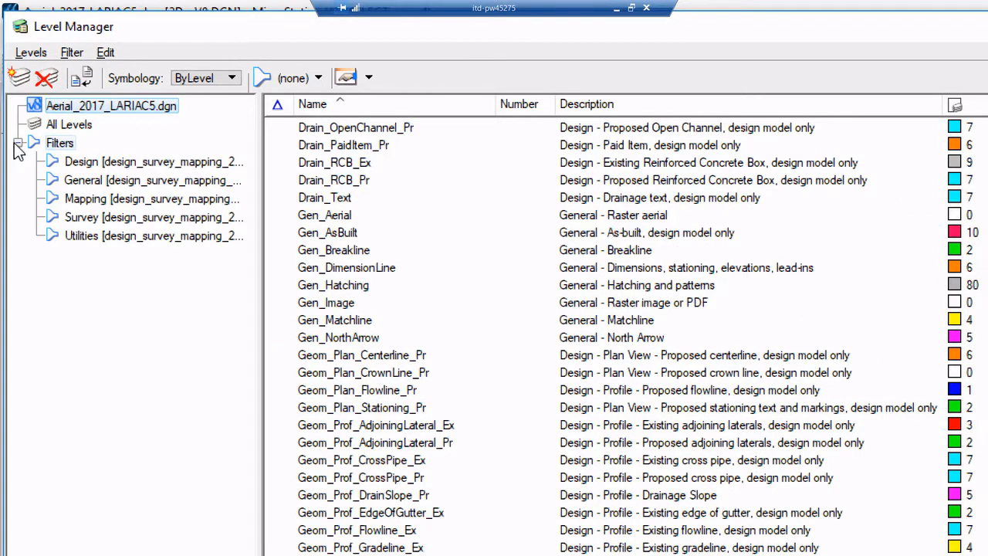
click(59, 163)
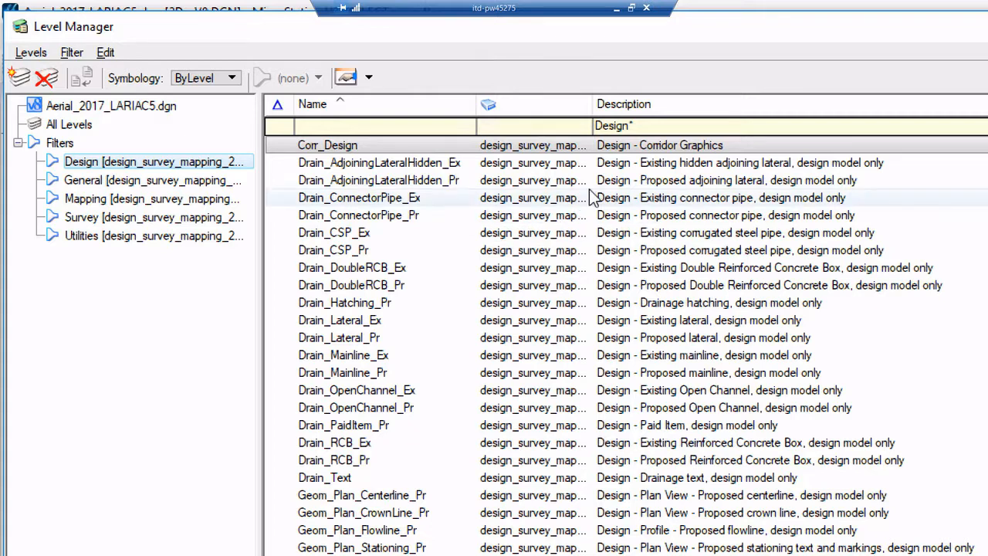
click(51, 236)
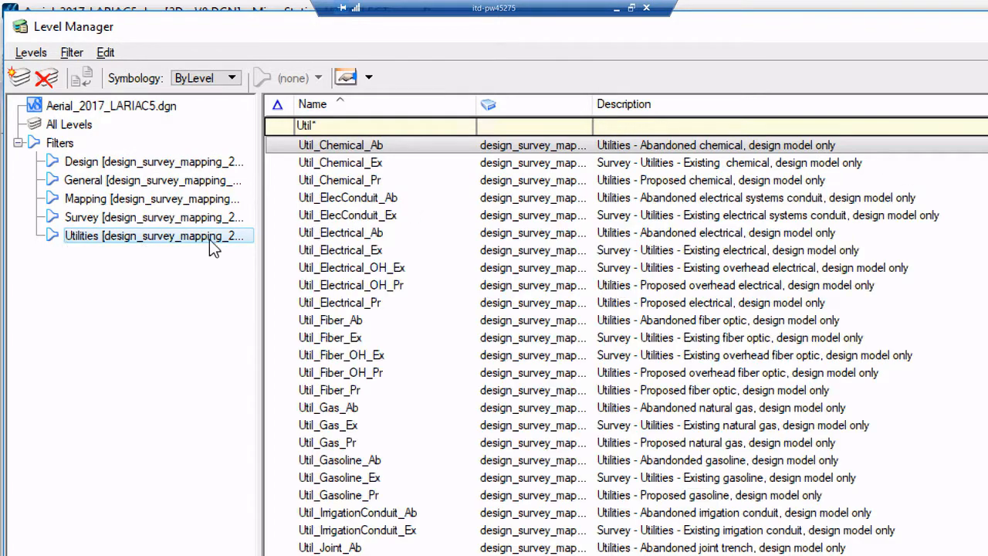
scroll(357, 271, down, 3)
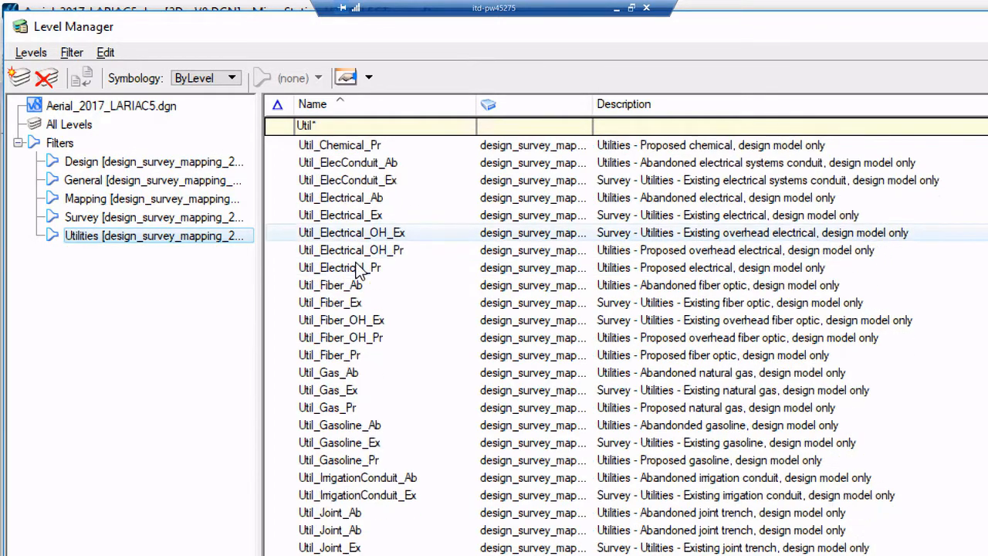
scroll(356, 270, up, 2)
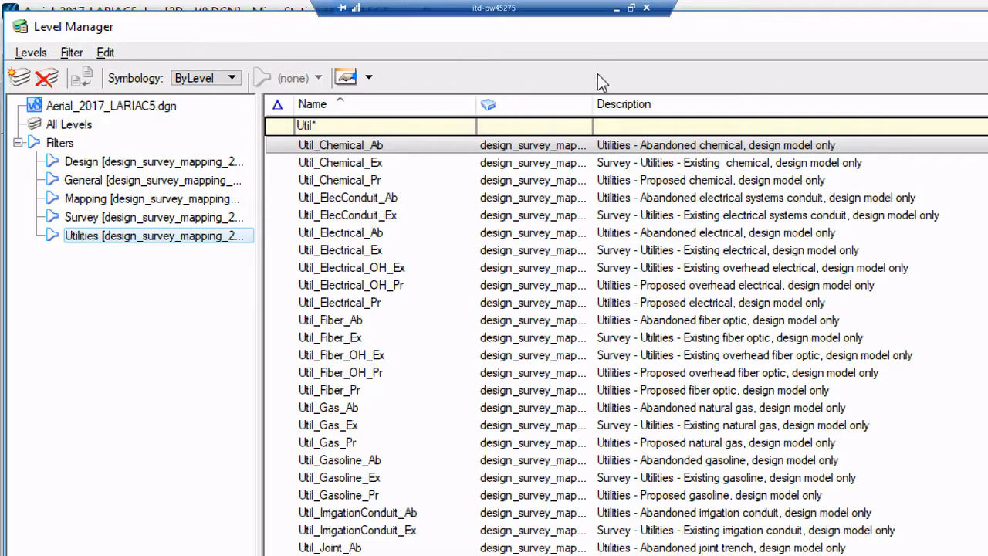
Leave the remote session and browse to the class 2018-12-13 folder of the learner sandbox in ProjectWise Explorer
click(616, 9)
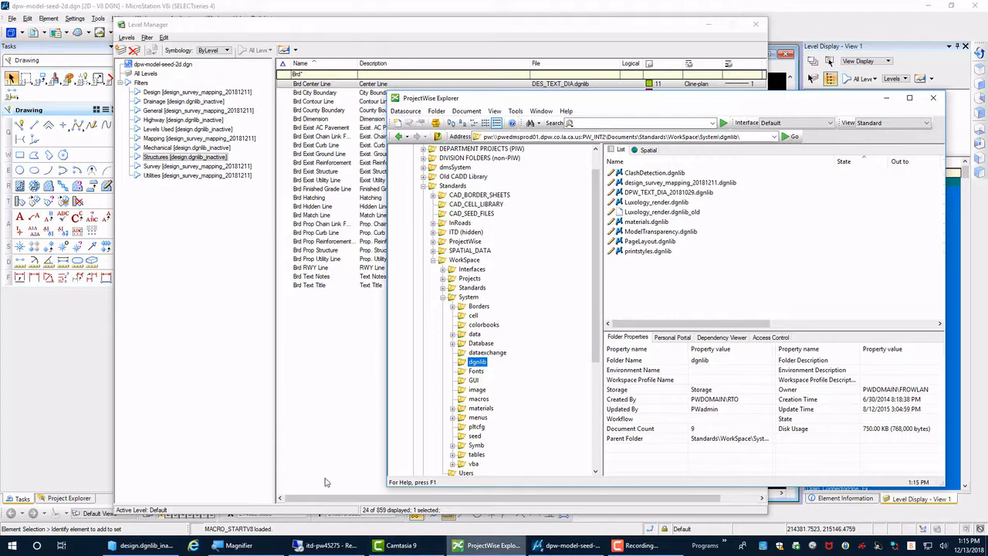
click(467, 553)
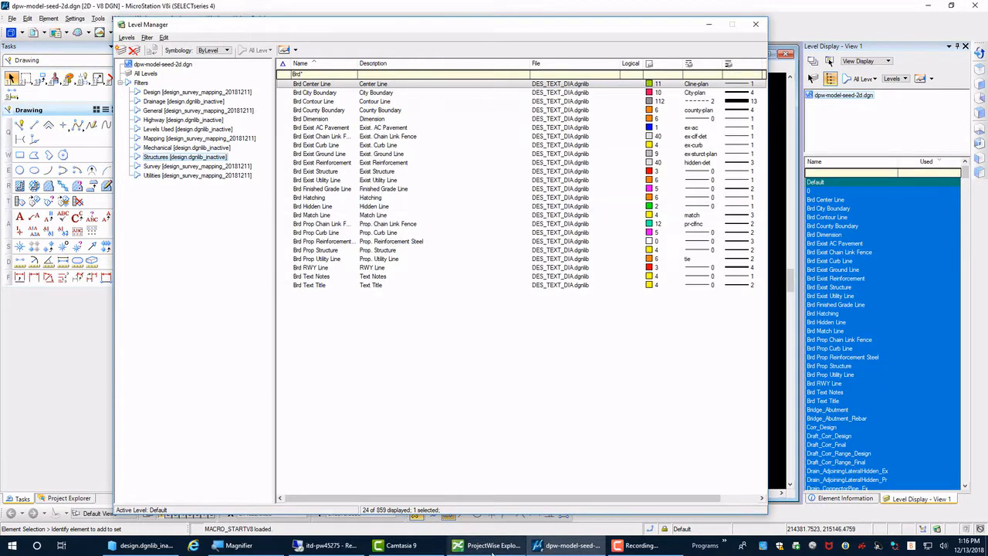
click(489, 546)
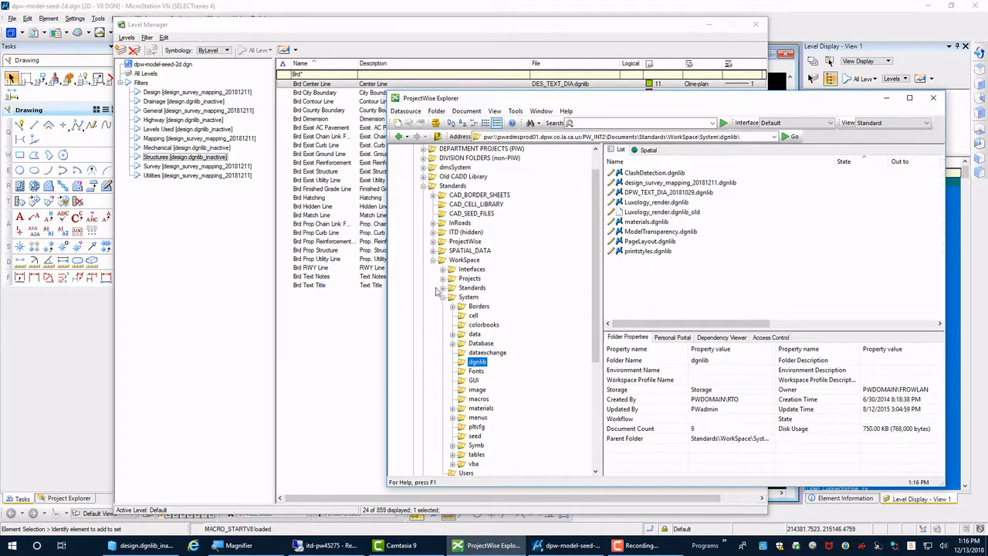
click(433, 260)
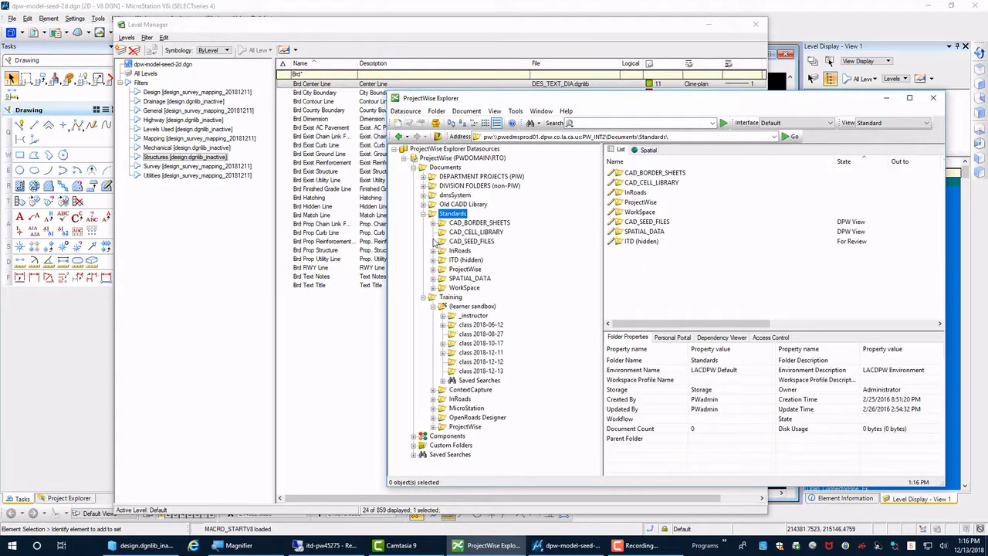
click(440, 306)
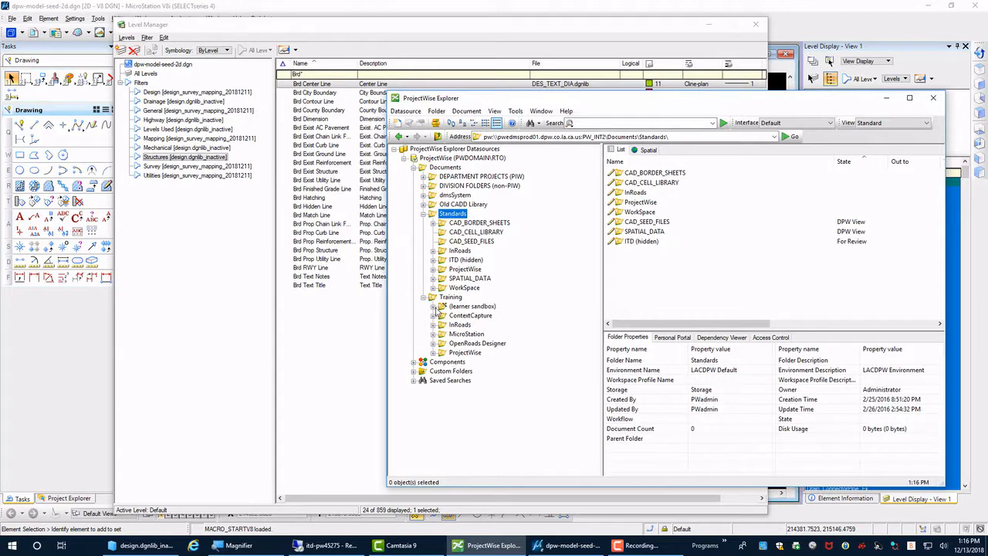
click(434, 307)
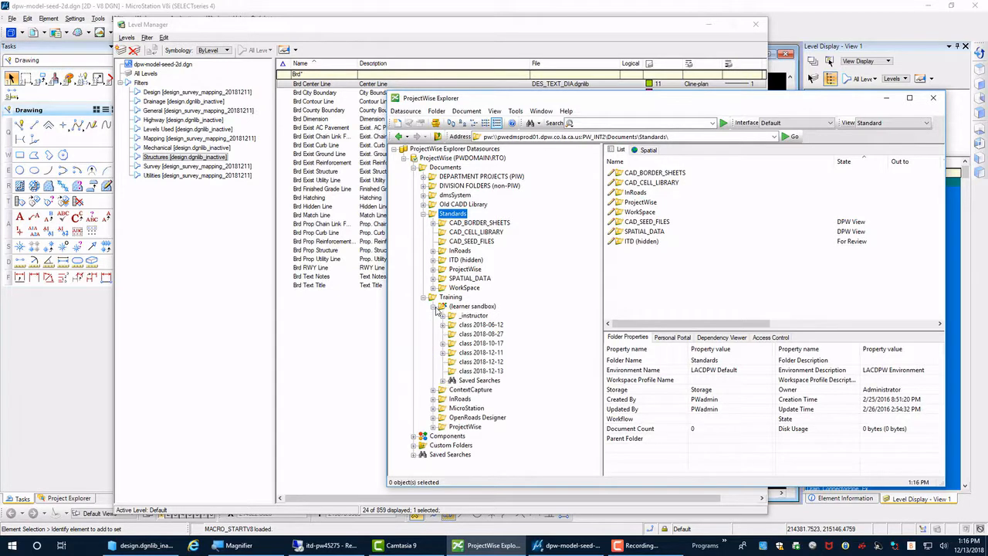
click(467, 371)
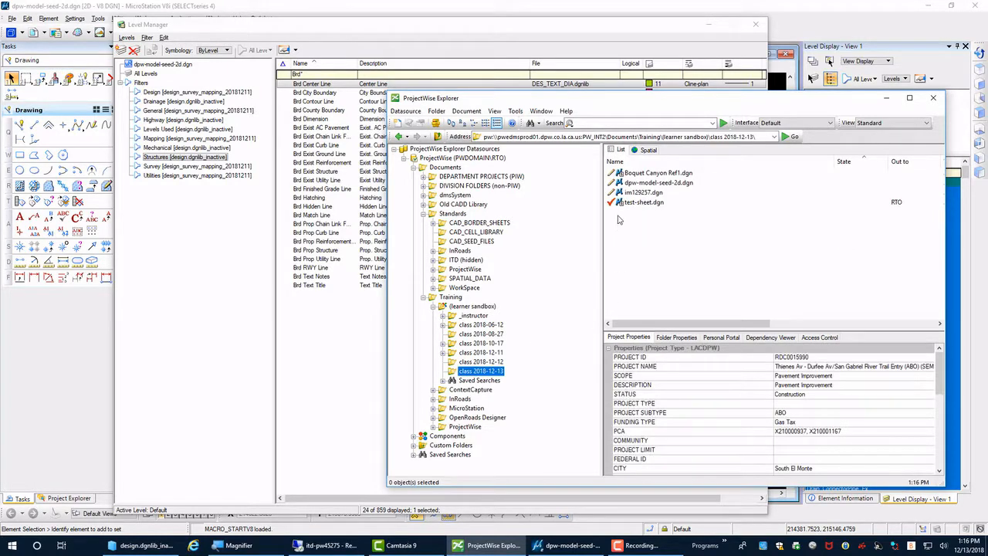
Open test-sheet.dgn with its reference documents copied out, and clear the ProjectWise Explorer and Level Manager windows away
double_click(622, 202)
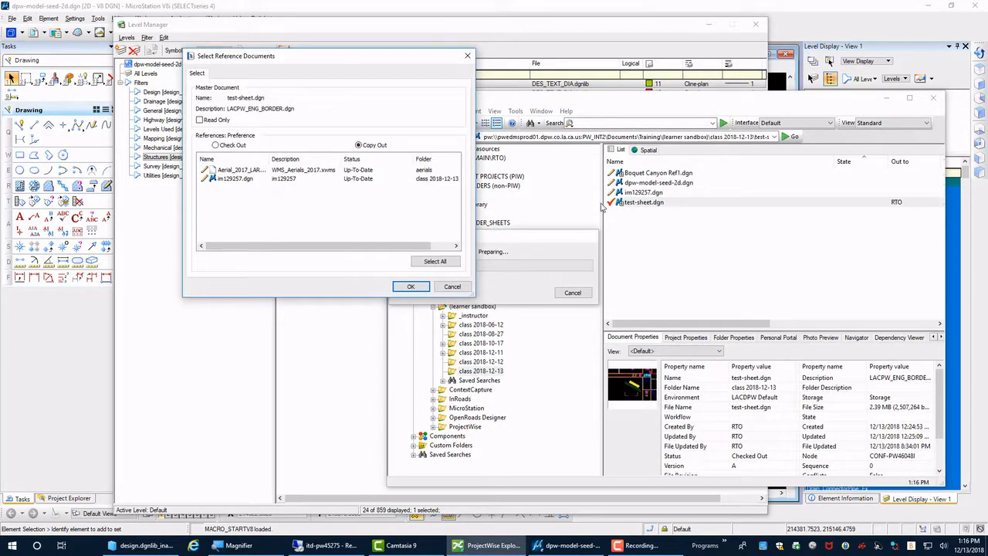
click(415, 287)
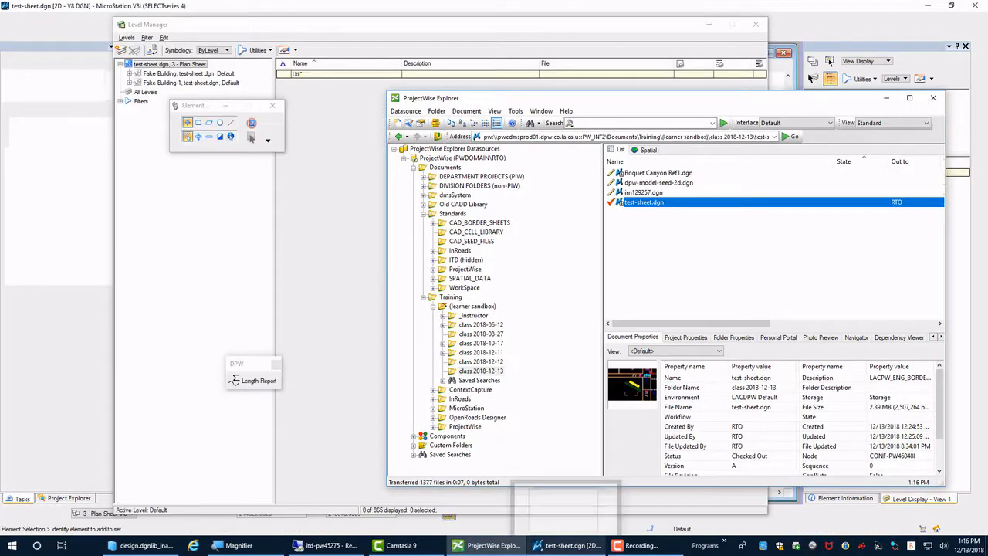
click(886, 99)
click(756, 27)
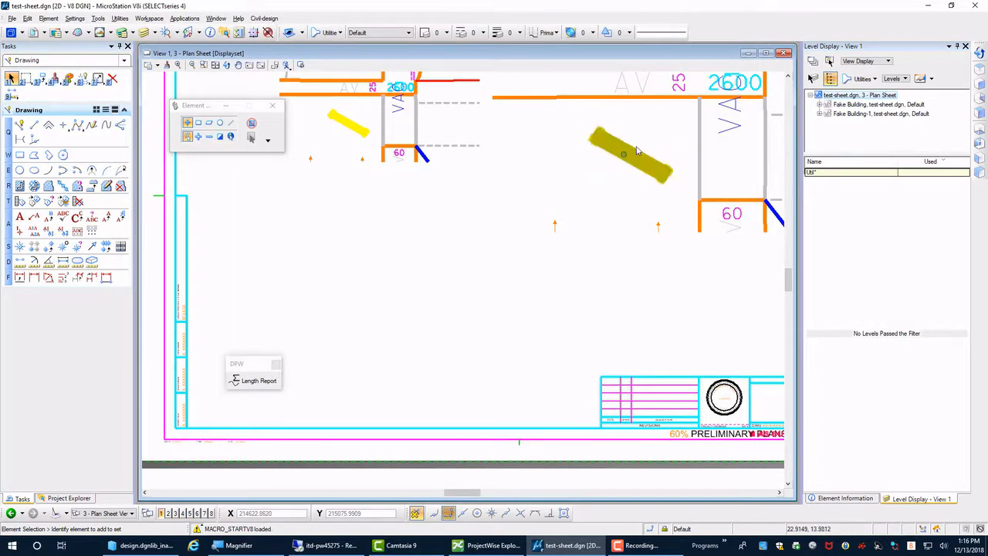
Examine the plan sheet, and open the Default model to inspect the yellow building and the green sewer lines beside it
scroll(642, 140, up, 2)
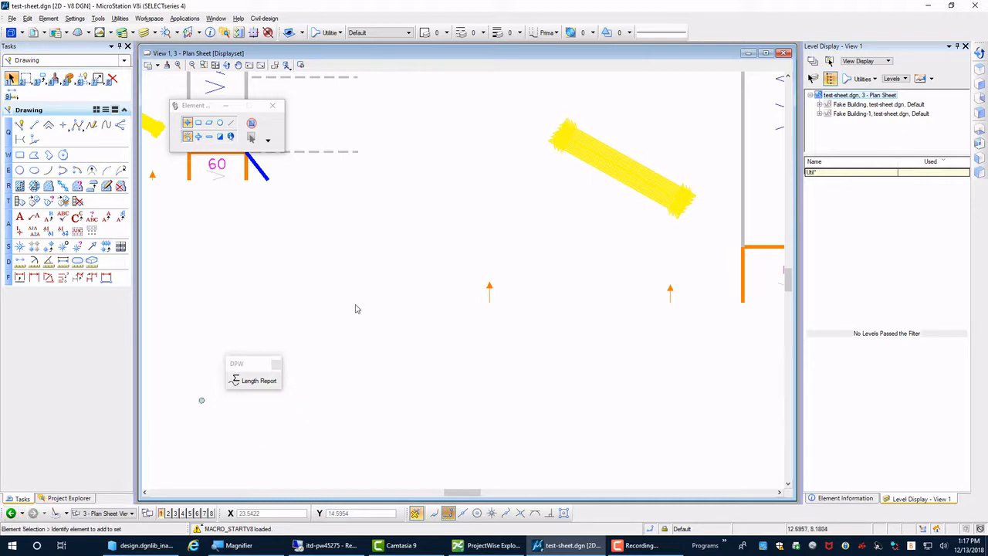
scroll(409, 278, down, 2)
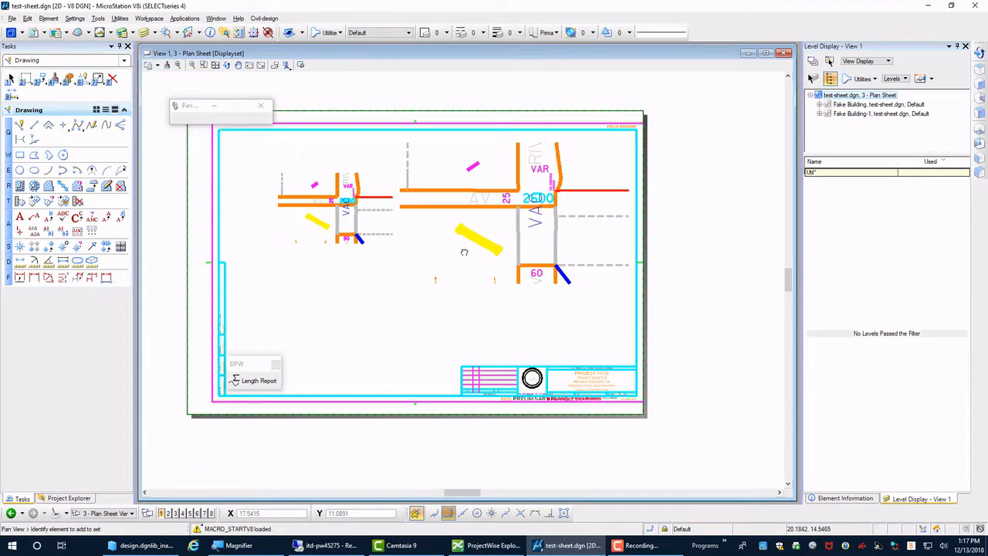
scroll(469, 247, up, 2)
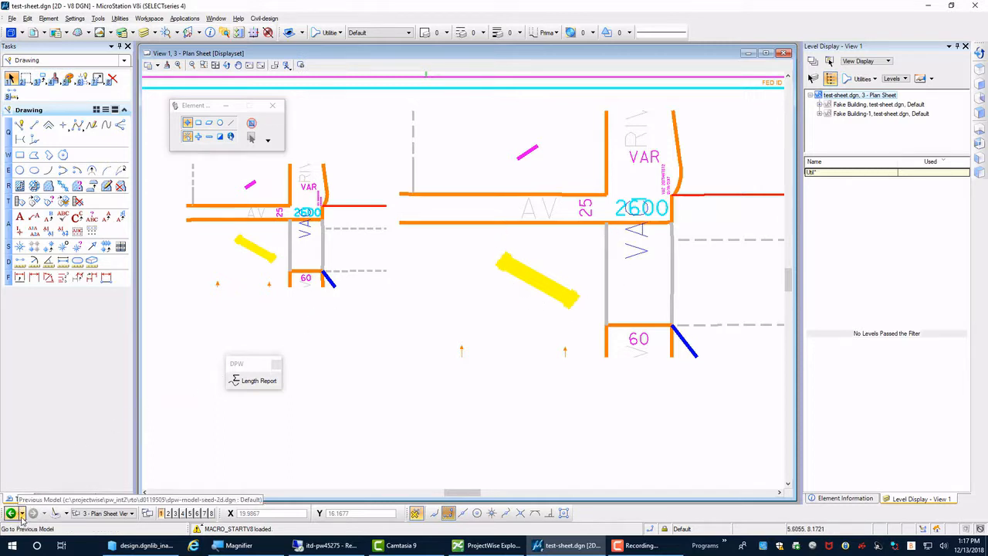
click(17, 34)
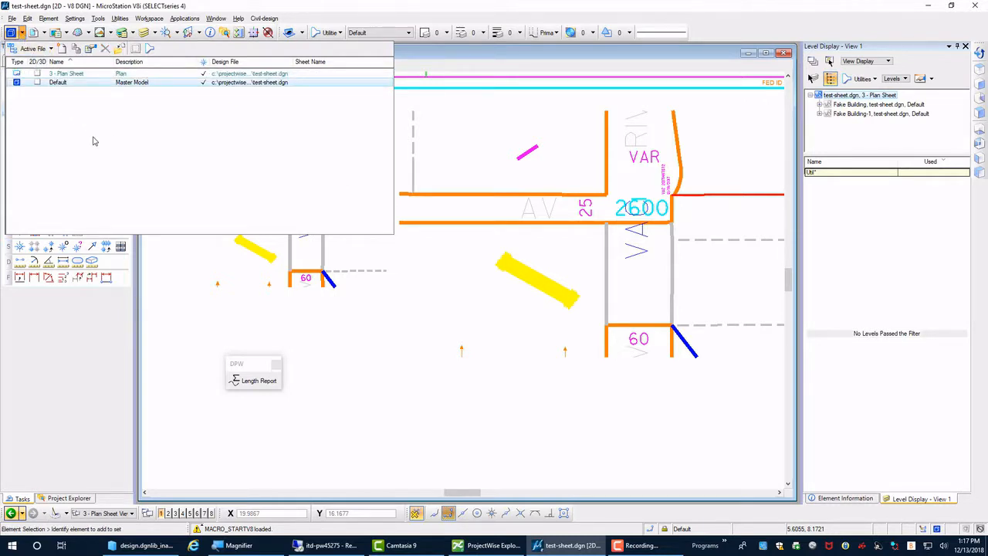
double_click(76, 84)
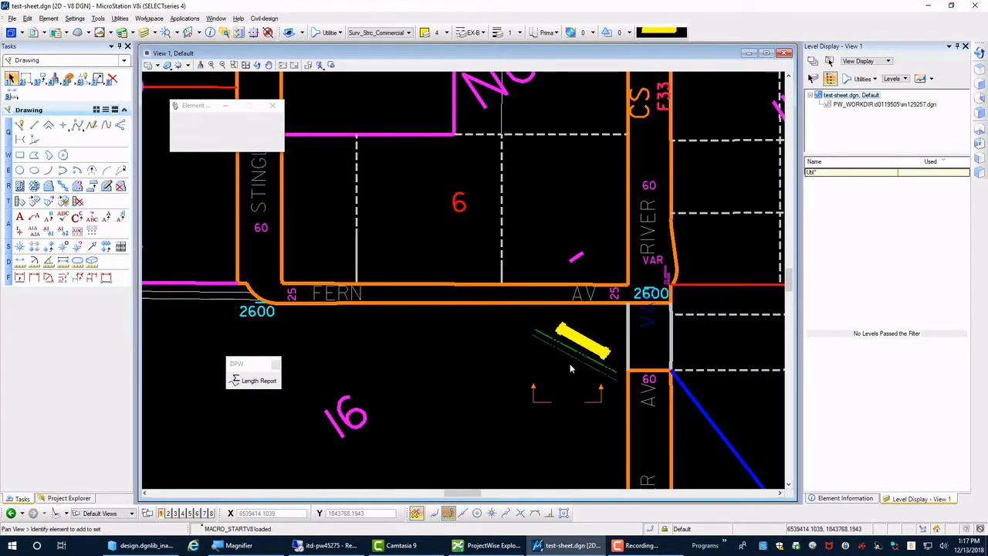
scroll(573, 361, up, 3)
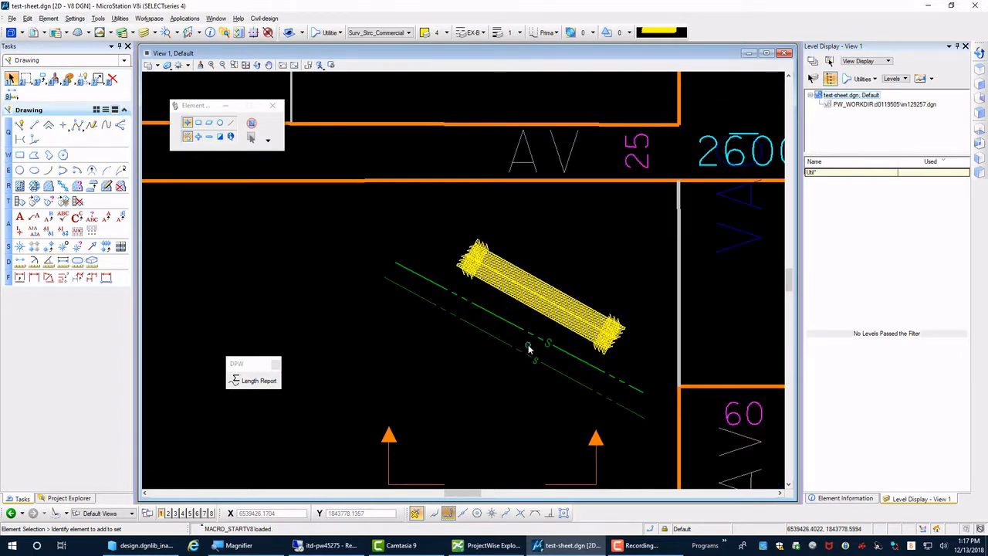
scroll(529, 347, up, 2)
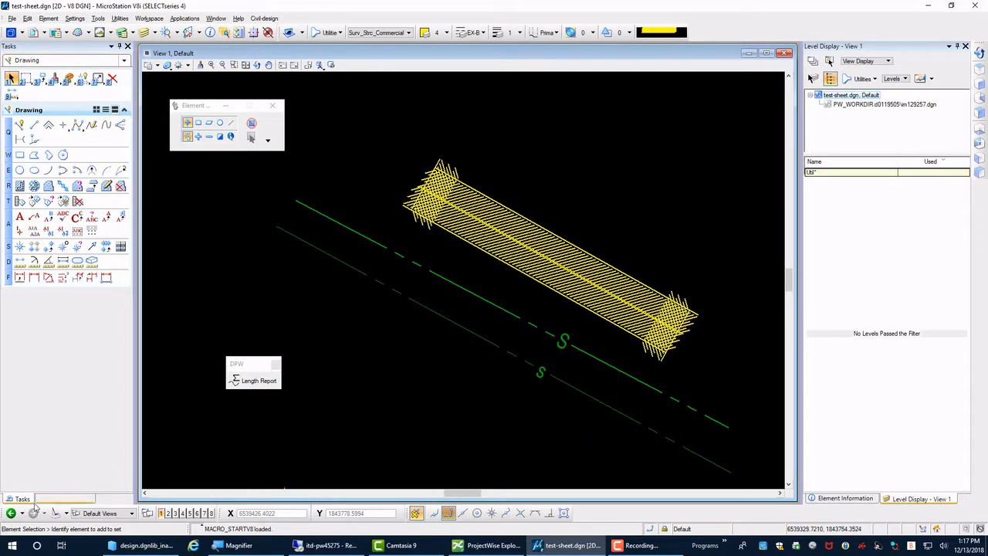
Return to the plan sheet model, select the Fake Building-1 reference, and set the level filter to none
click(11, 515)
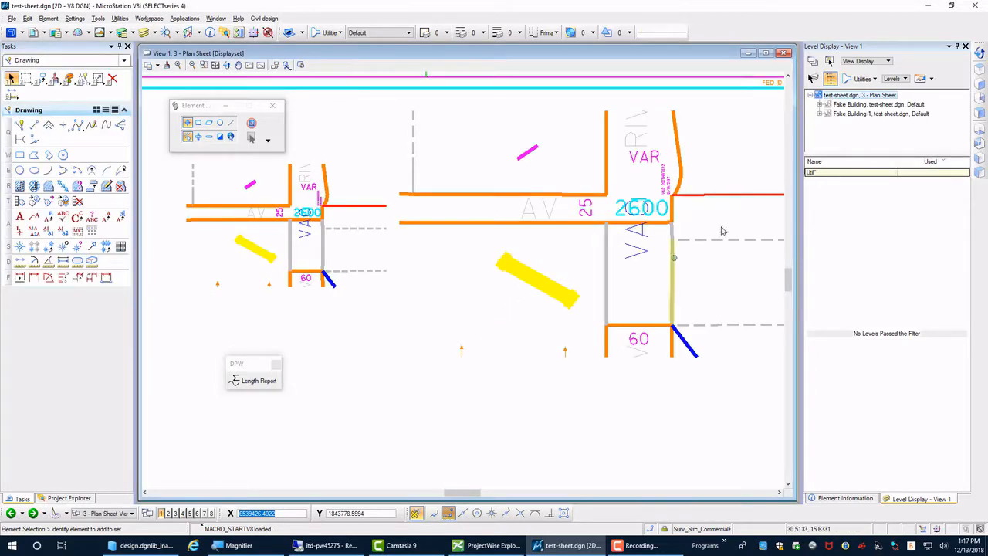
click(843, 106)
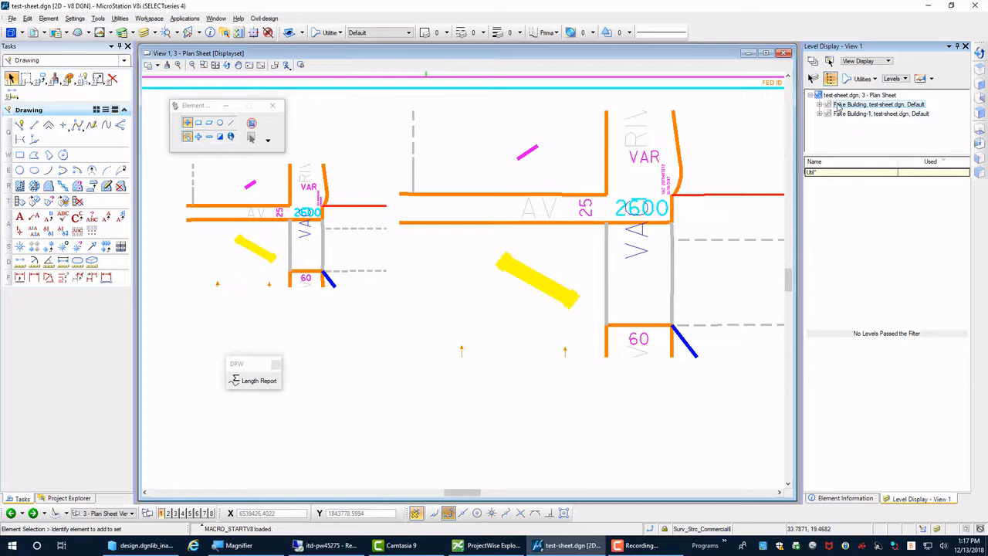
click(844, 115)
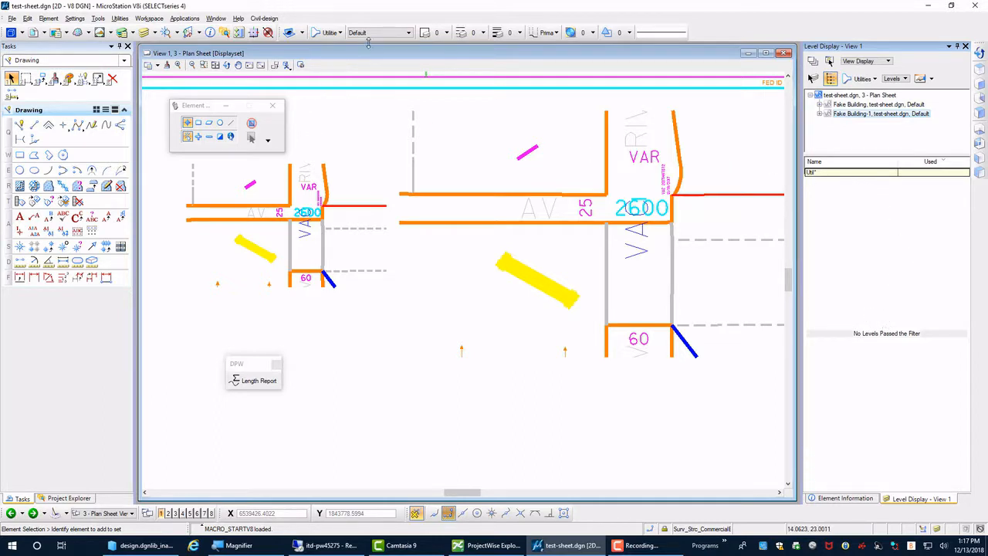
click(341, 34)
click(335, 49)
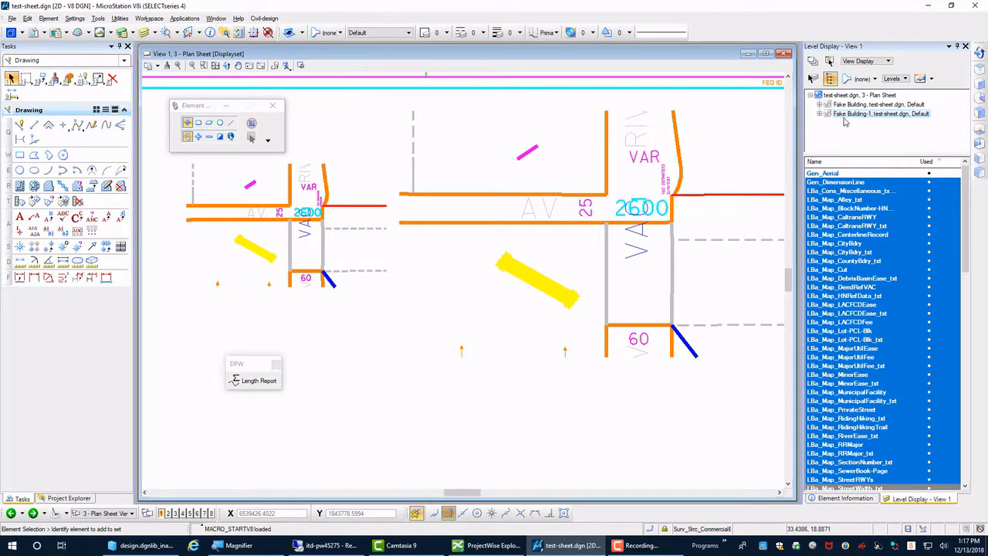
Turn on all levels for the Fake Building-1 reference and for the Fake Building reference
right_click(845, 187)
click(873, 226)
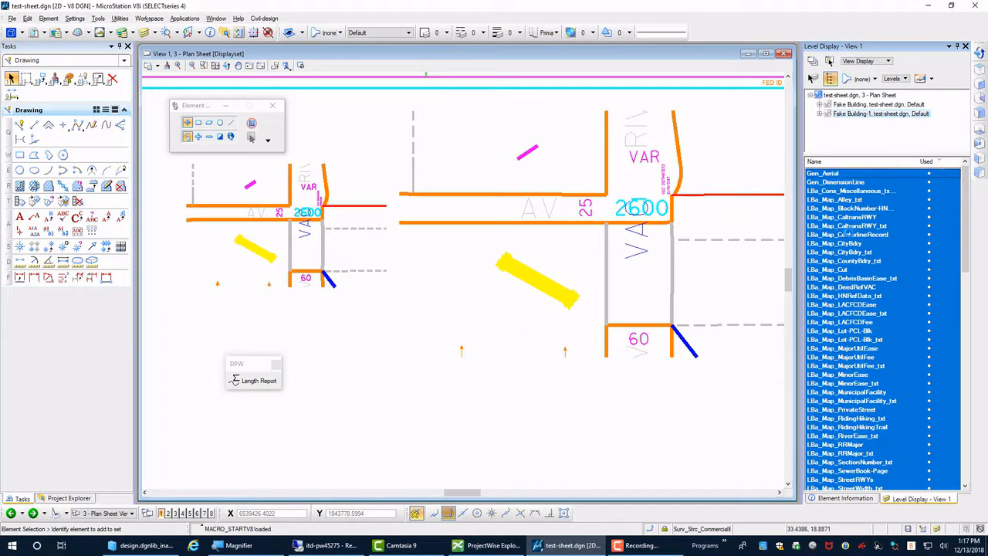
right_click(837, 105)
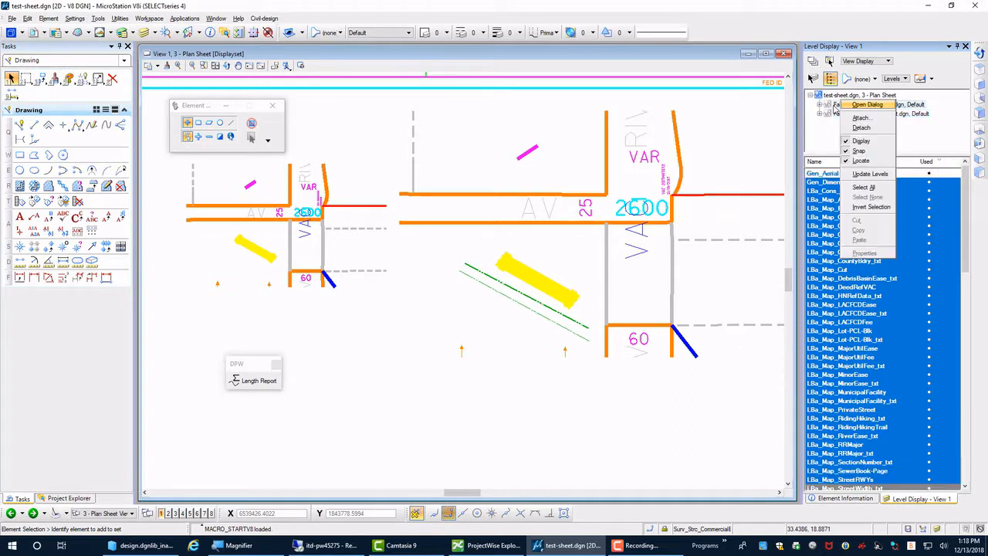
right_click(826, 220)
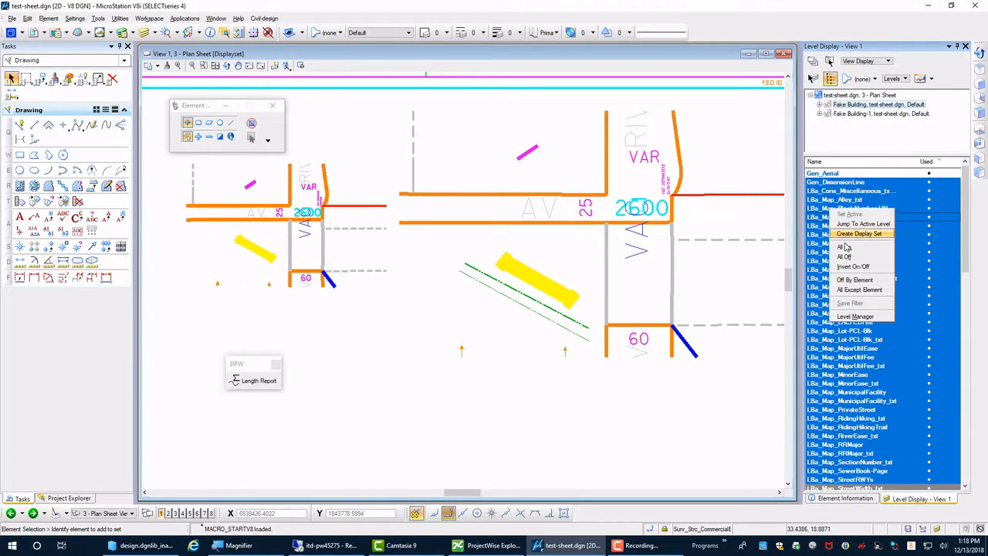
click(844, 249)
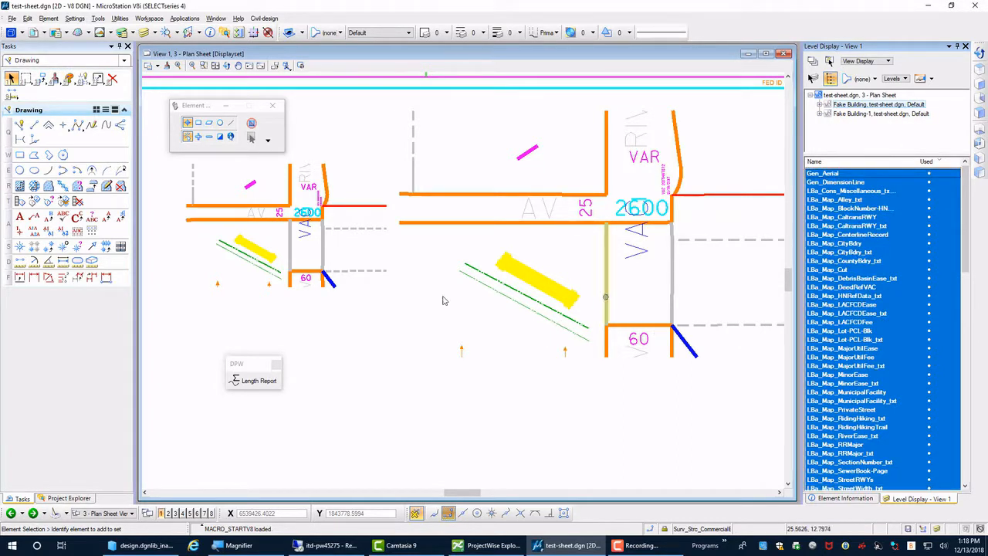
Examine the building and the sewer line styles in both reference attachments, comparing how they appear at each size
scroll(255, 307, up, 3)
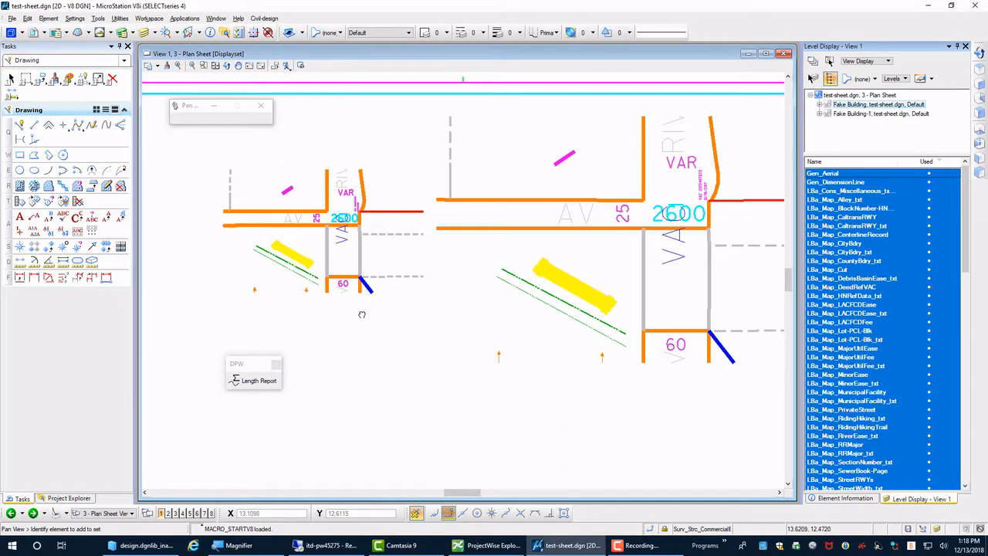
scroll(359, 317, up, 3)
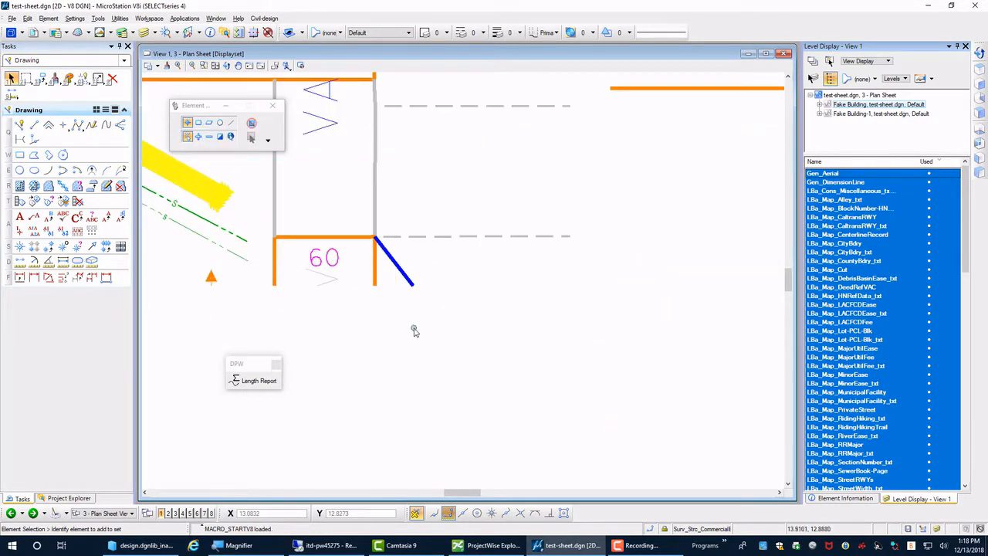
scroll(414, 332, down, 2)
middle_drag(429, 334, 390, 354)
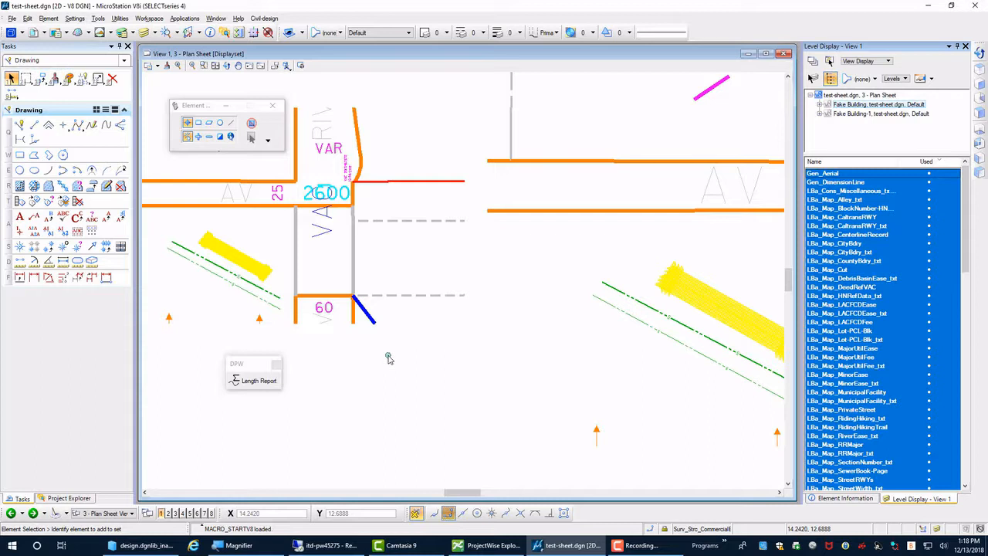
scroll(210, 272, up, 2)
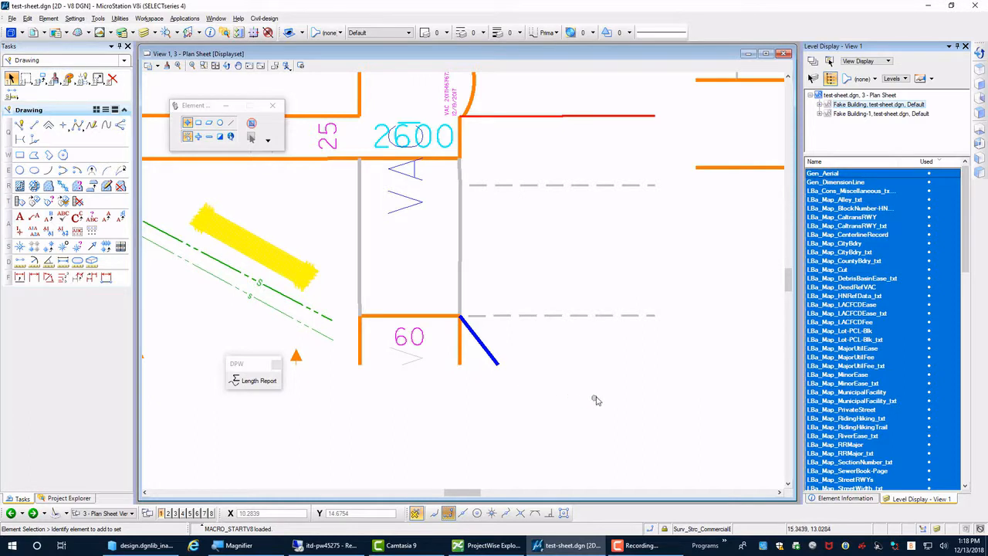
middle_drag(596, 400, 309, 346)
middle_drag(574, 368, 414, 354)
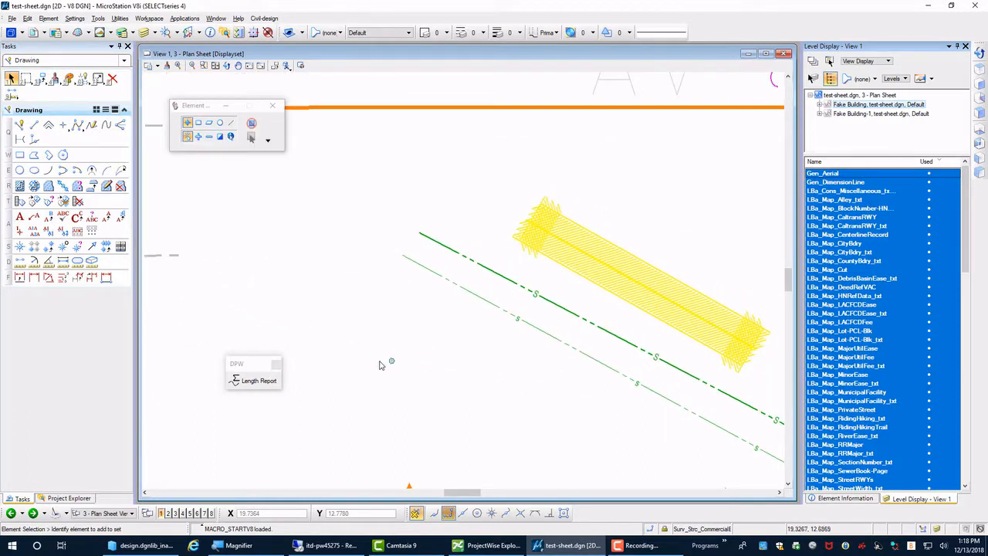
middle_drag(380, 365, 617, 386)
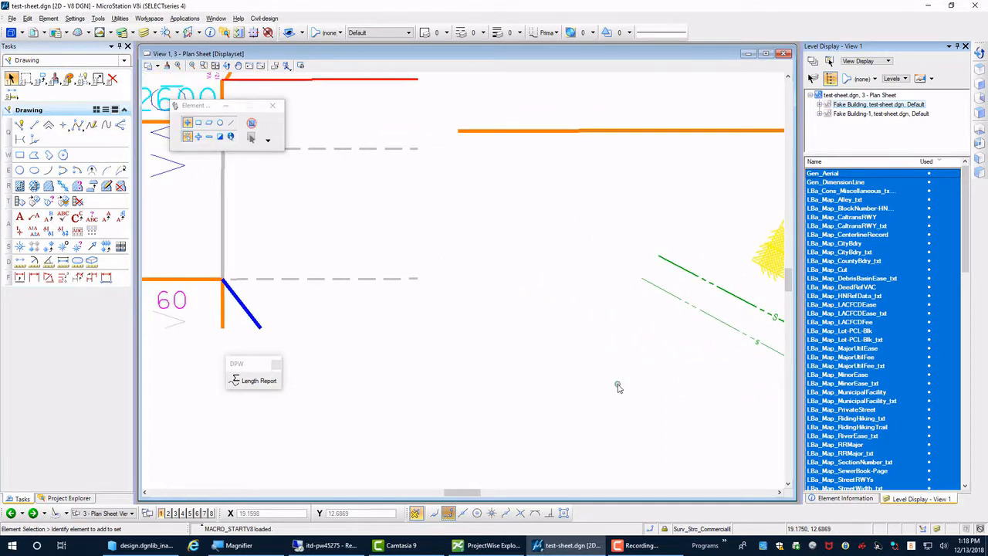
scroll(617, 386, down, 2)
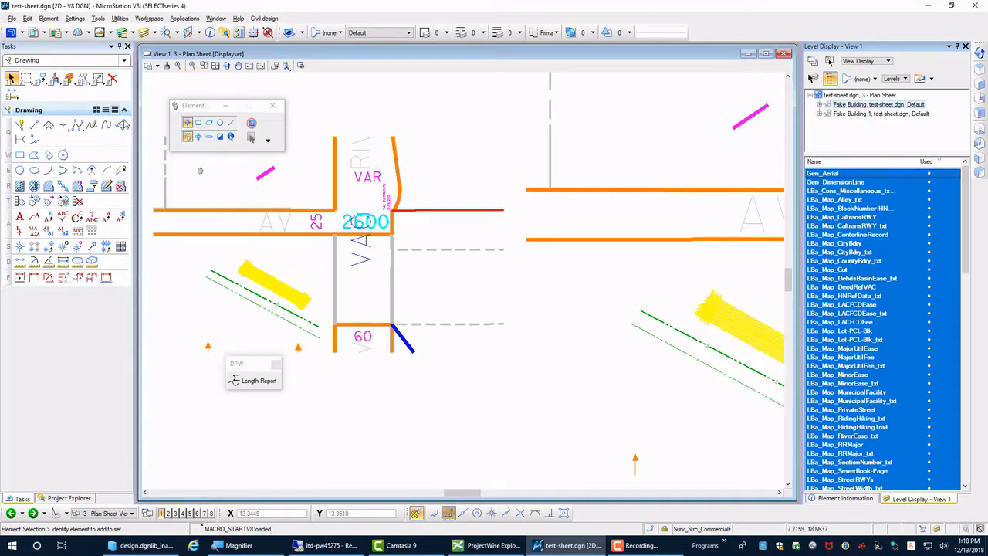
Open the References dialog and compare the scales of the Fake Building and Fake Building-1 attachments
click(33, 33)
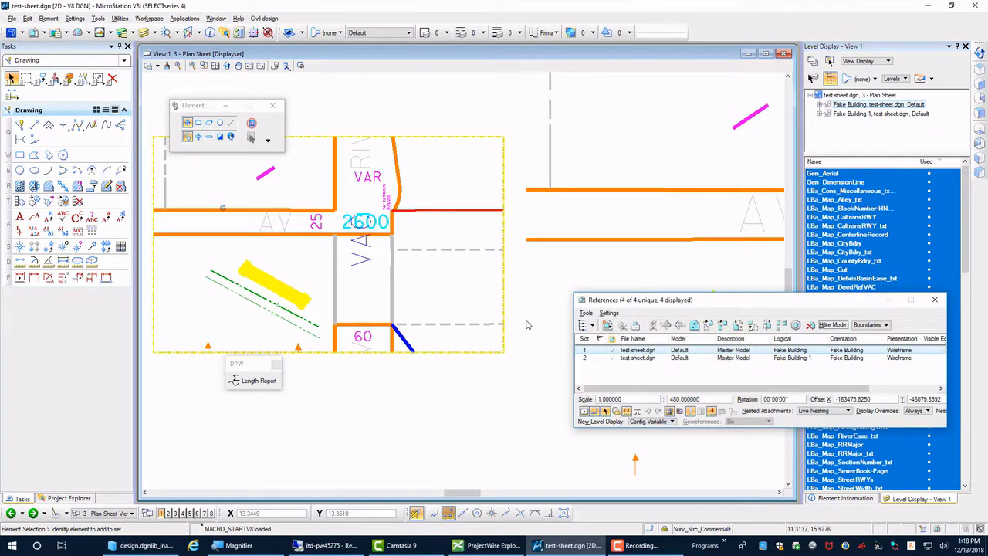
mouse_move(711, 307)
mouse_down()
mouse_move(583, 307)
mouse_move(565, 364)
mouse_up()
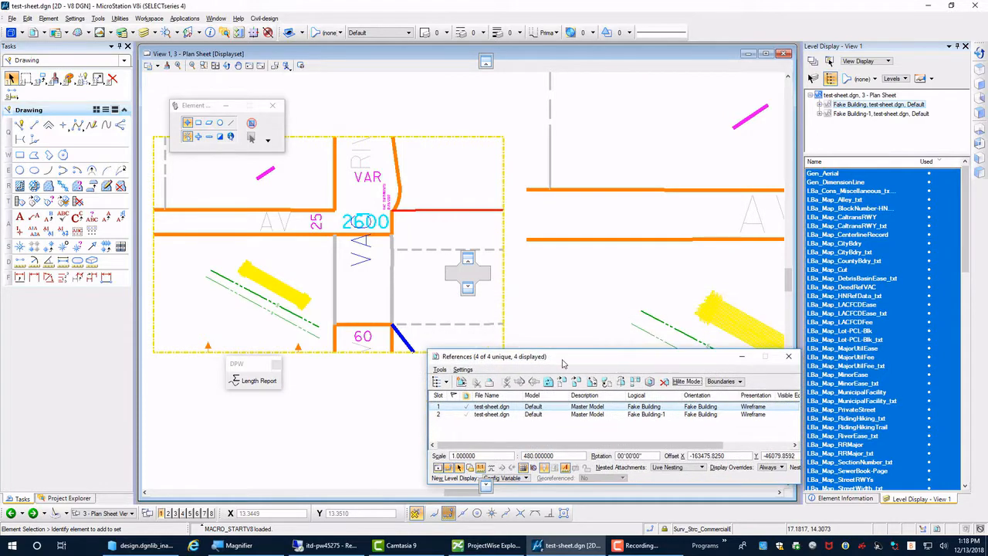
middle_drag(530, 292, 466, 272)
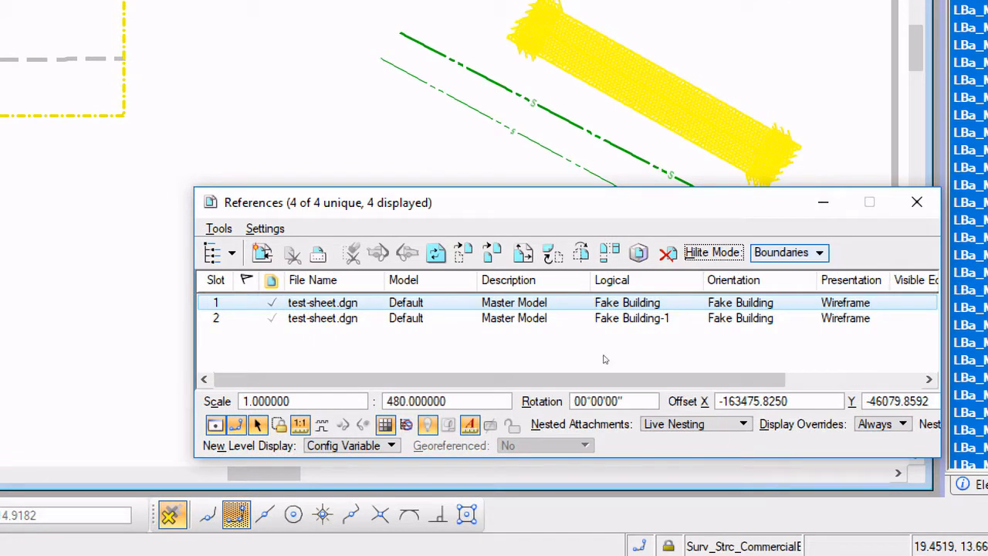
drag(509, 202, 559, 231)
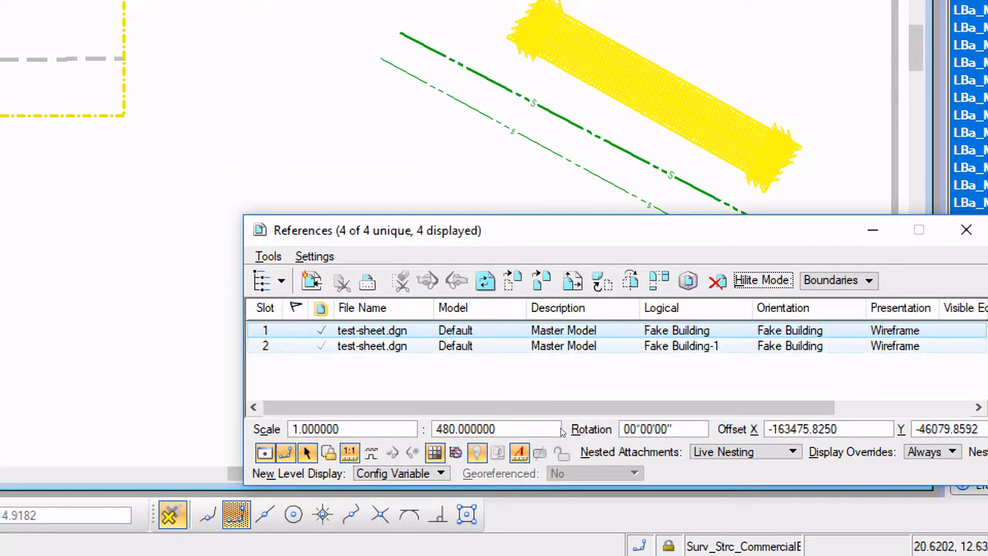
key(Down)
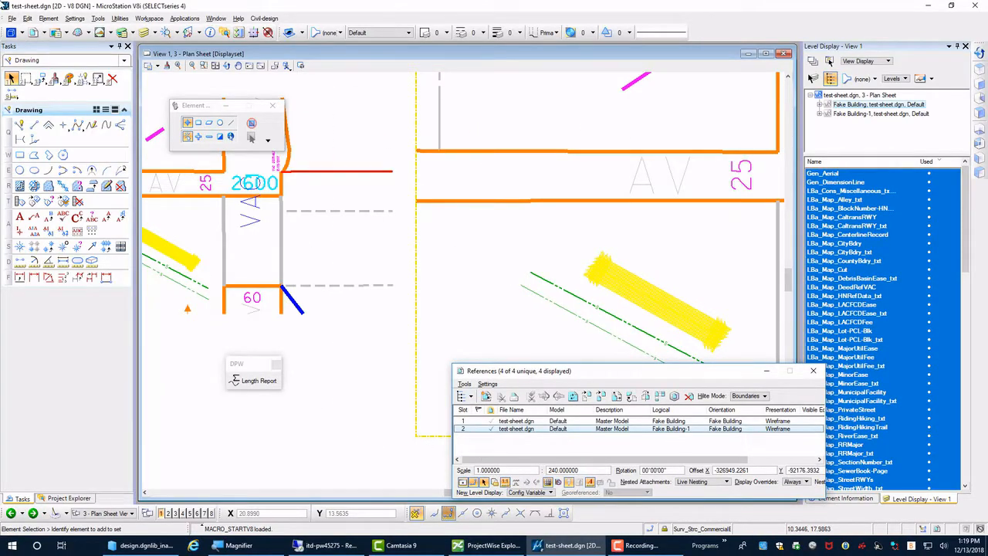
Open the Default model of test-sheet.dgn
click(21, 35)
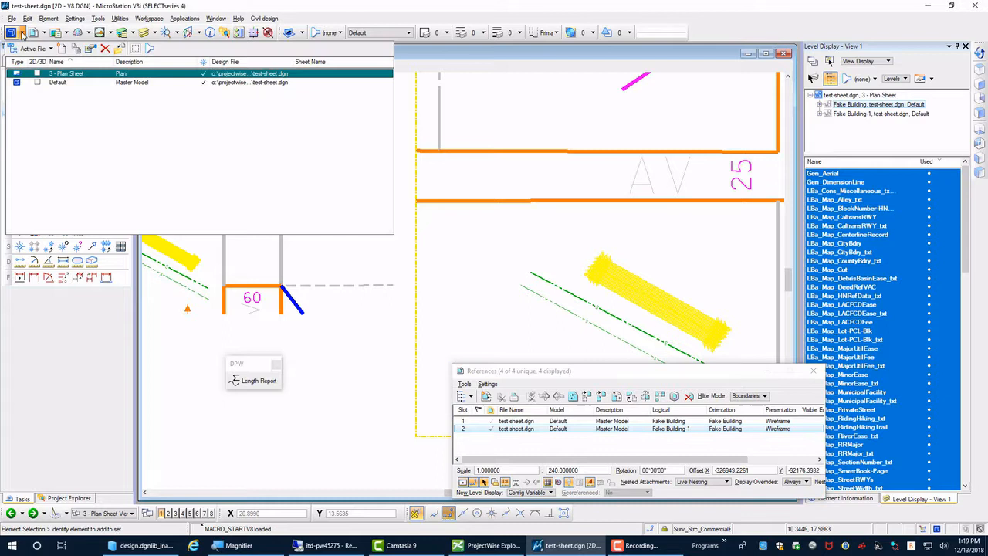
click(68, 82)
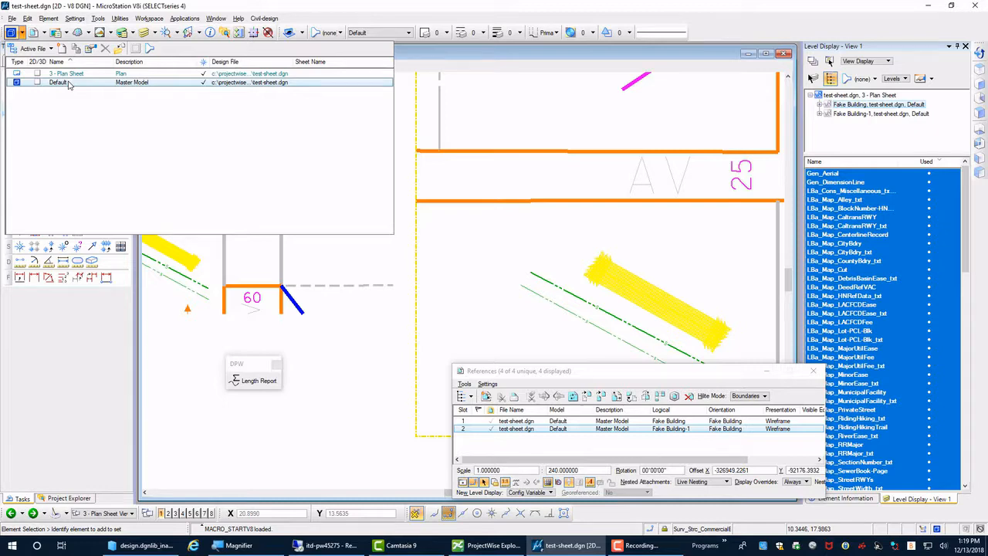
double_click(68, 83)
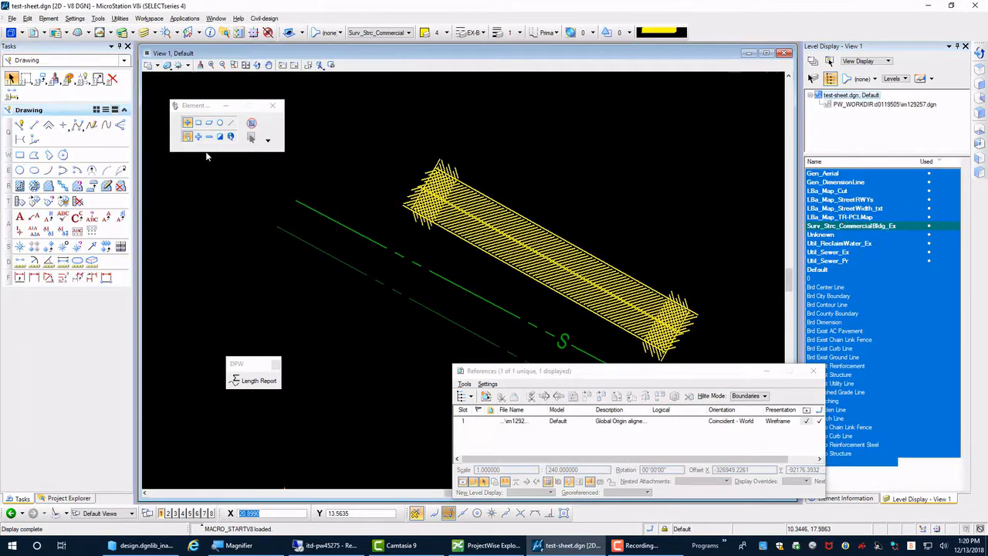
Dimension the building's long upper side using the 0.125-Sheet_Plan_Arrow_Dynamic style, placing the text near the middle
click(19, 279)
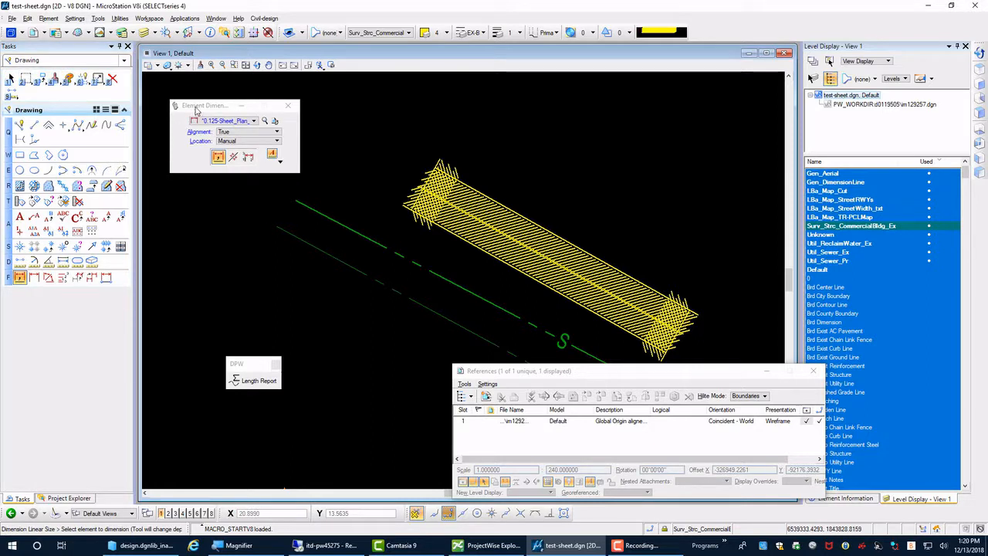
drag(197, 110, 303, 239)
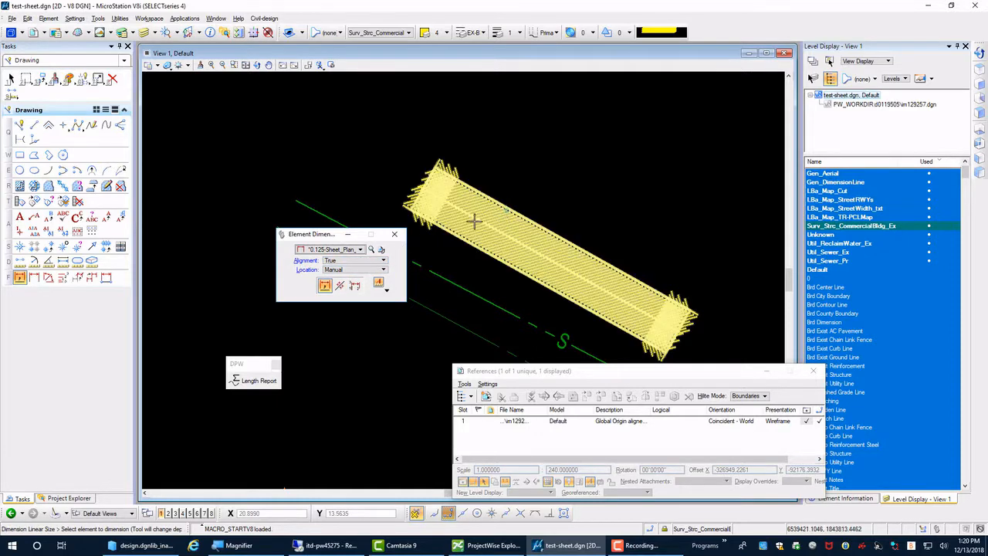
click(363, 250)
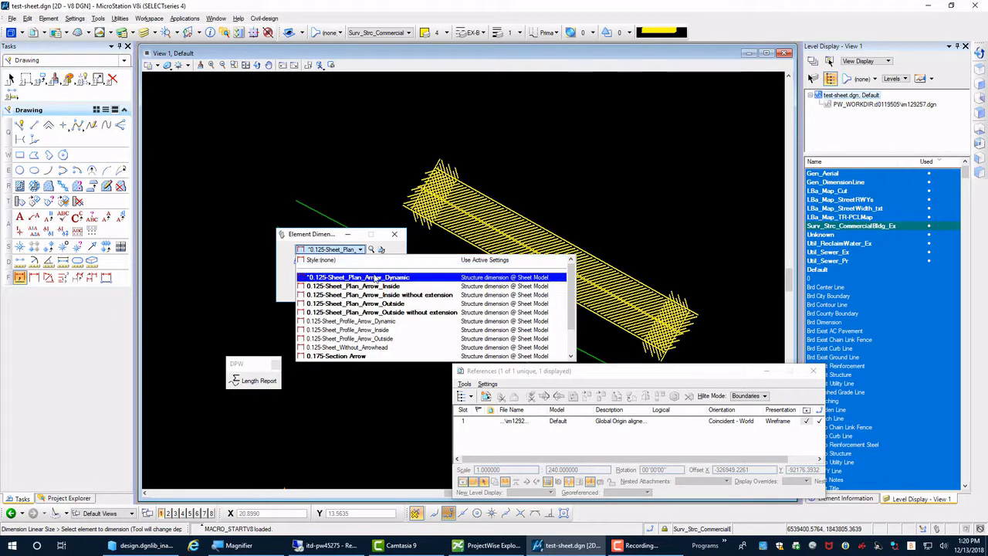
click(376, 278)
click(544, 202)
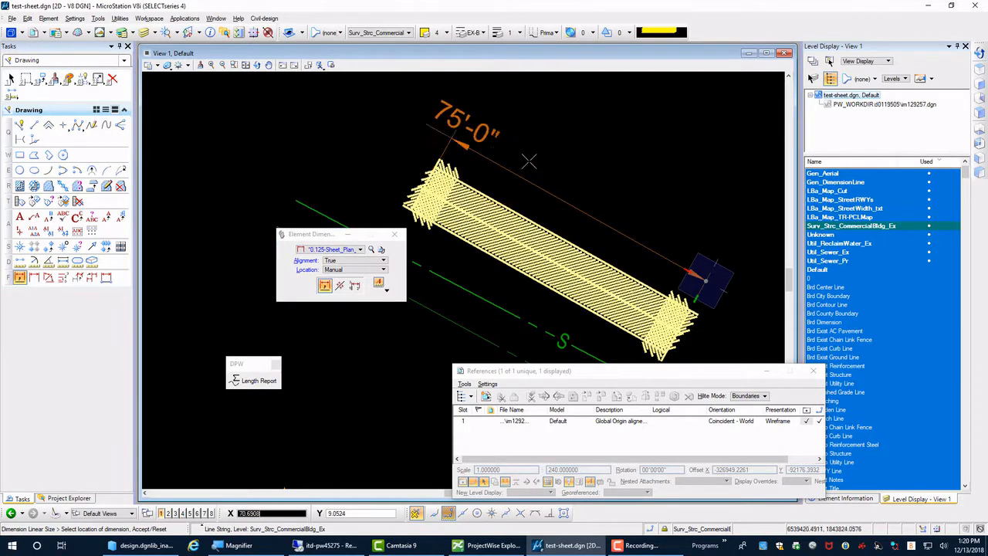
click(612, 223)
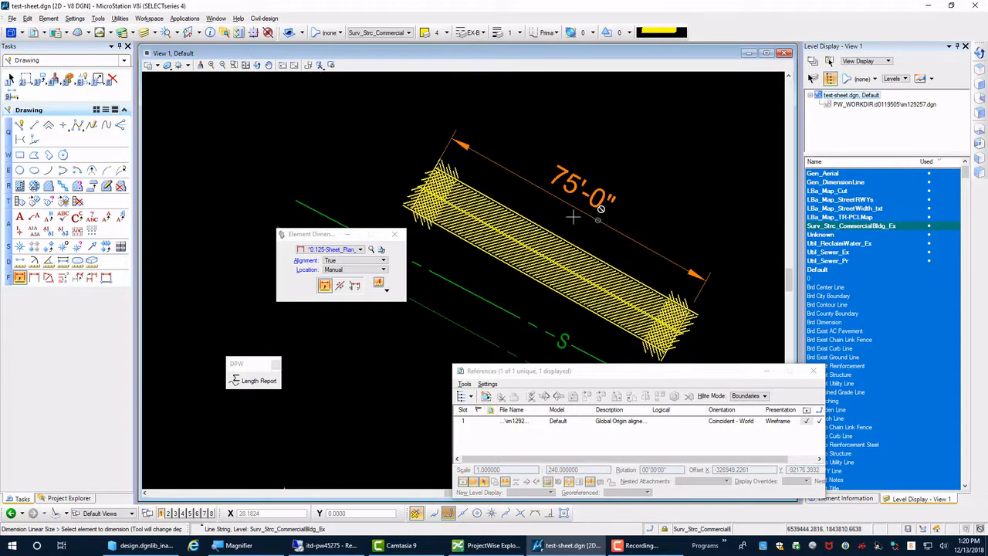
Dimension the building's short upper-left end in the same style, with the text beyond the extension lines
click(420, 187)
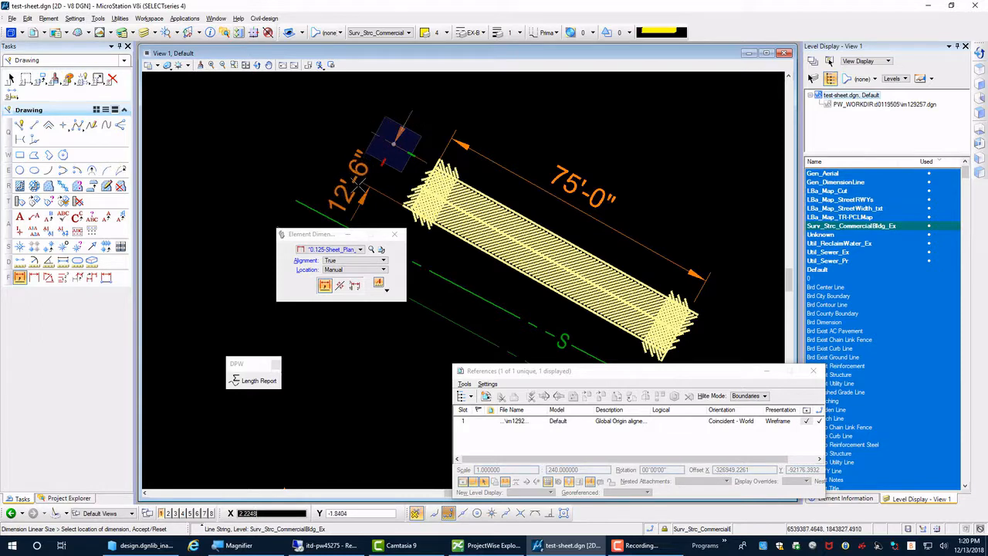
click(427, 75)
scroll(501, 141, up, 2)
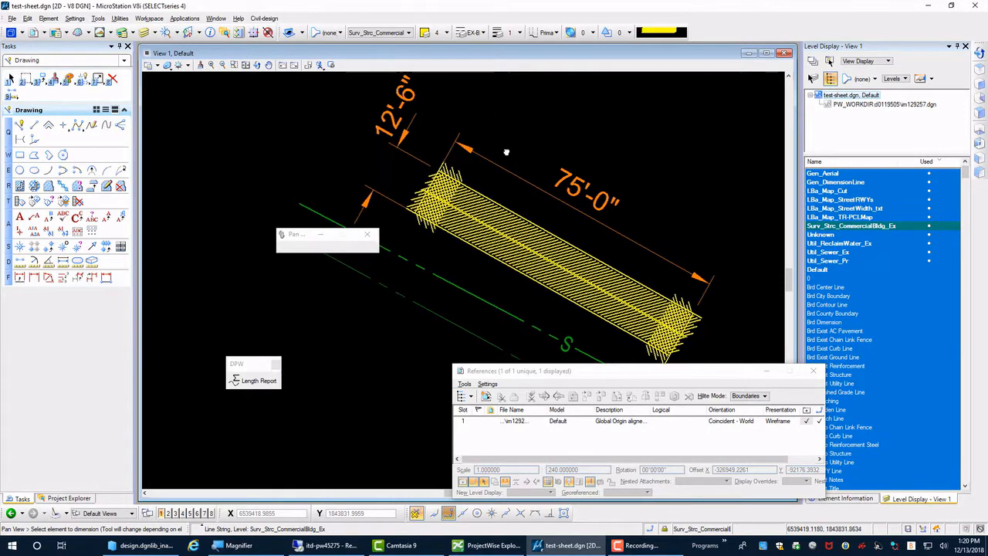
Move the References and Element Dimensioning windows clear of the dimensioned building, and return to the plan sheet model
drag(531, 378, 583, 388)
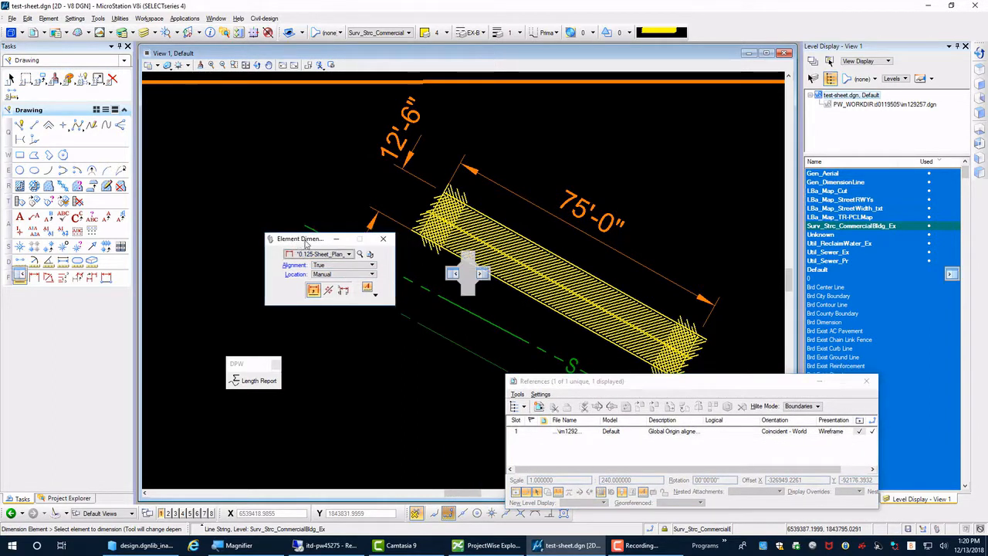
drag(325, 237, 261, 251)
click(274, 285)
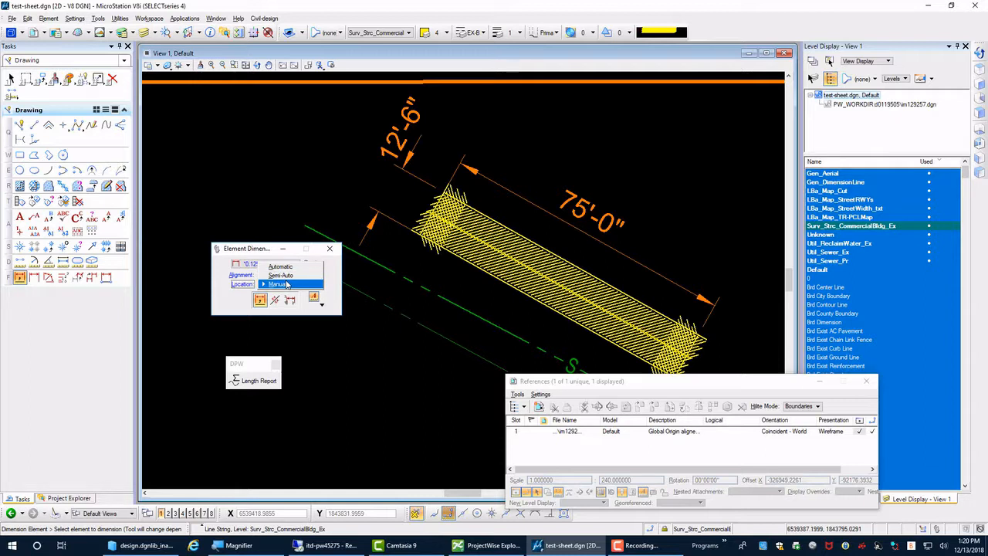
click(287, 284)
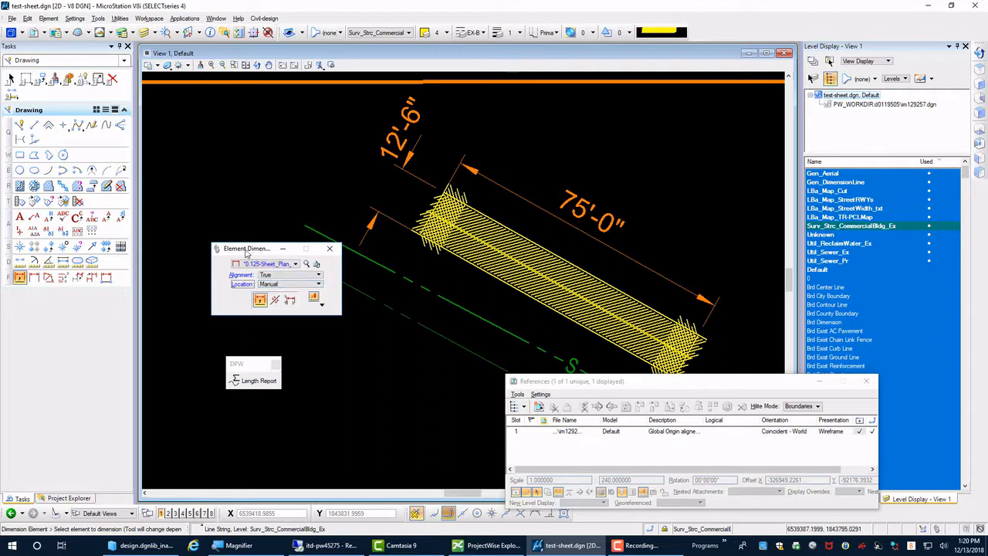
drag(241, 252, 196, 252)
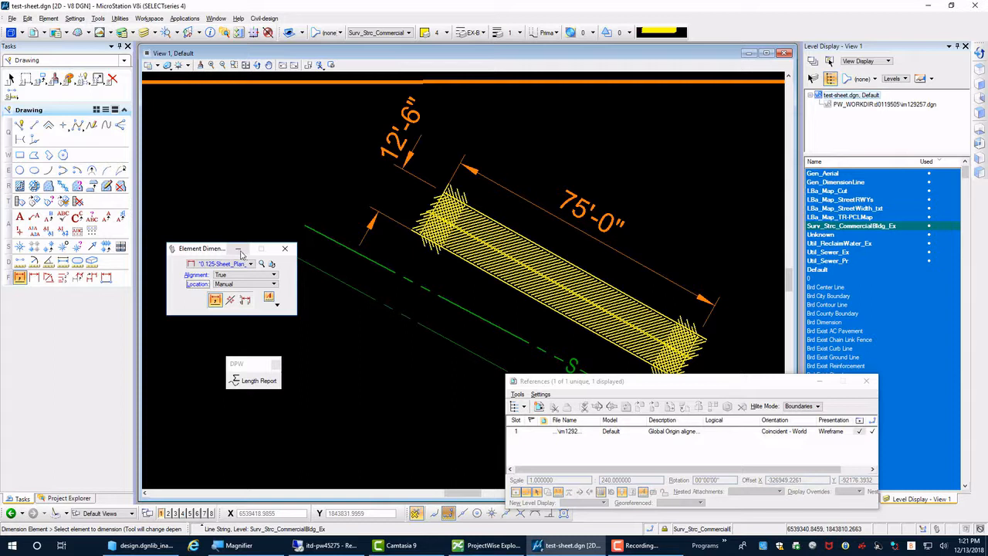
click(11, 513)
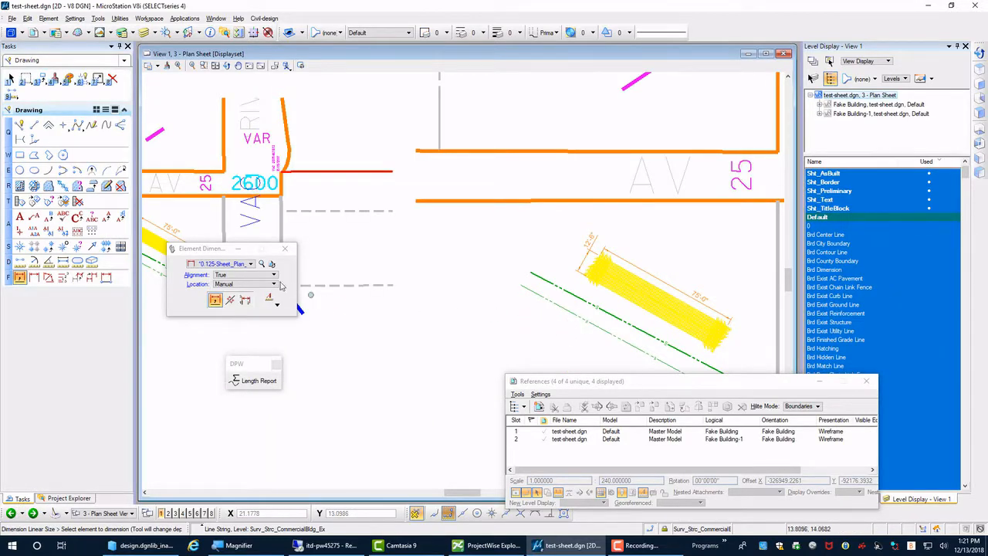
Move the Element Dimensioning window off the sheet, return to the Default model, and move the References window clear of the building
drag(209, 253, 236, 345)
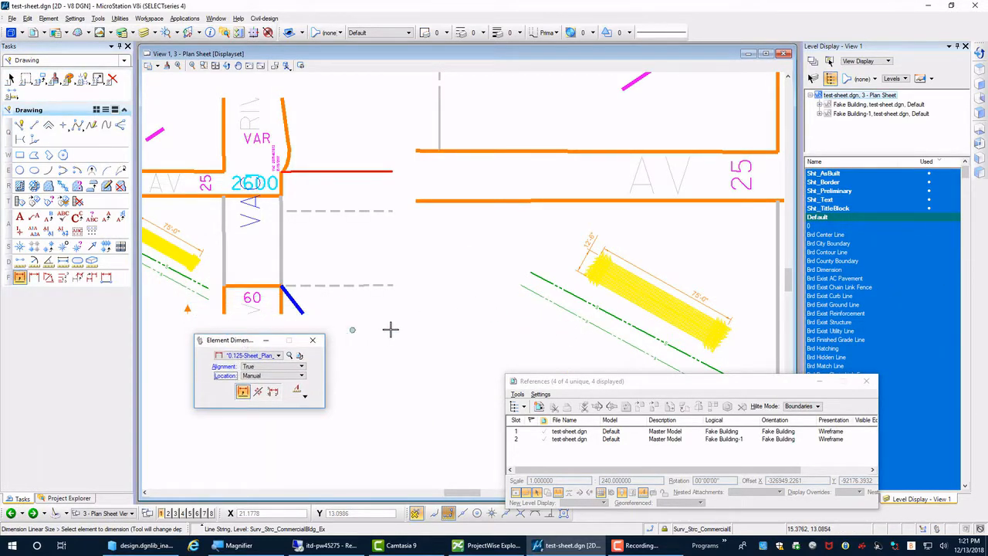
middle_drag(430, 332, 454, 332)
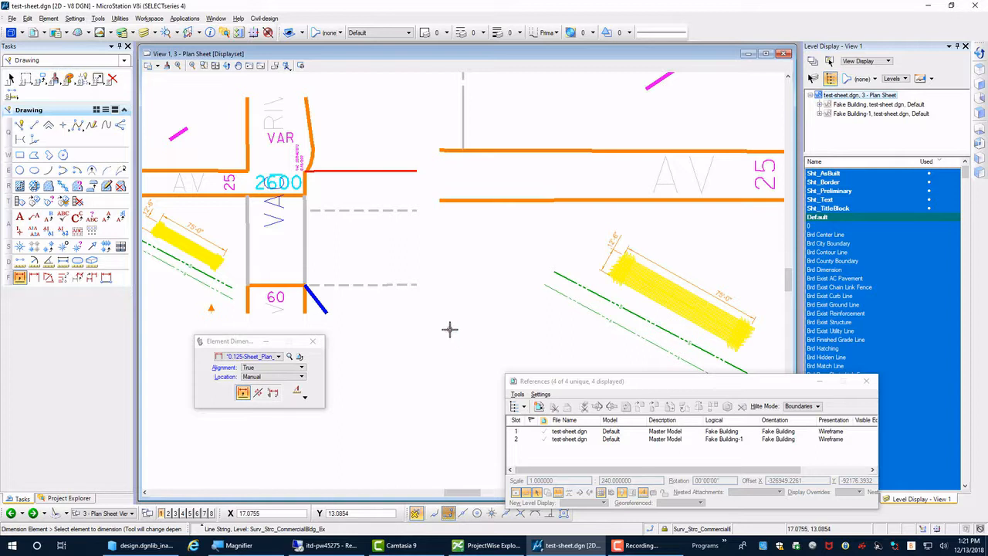
click(35, 515)
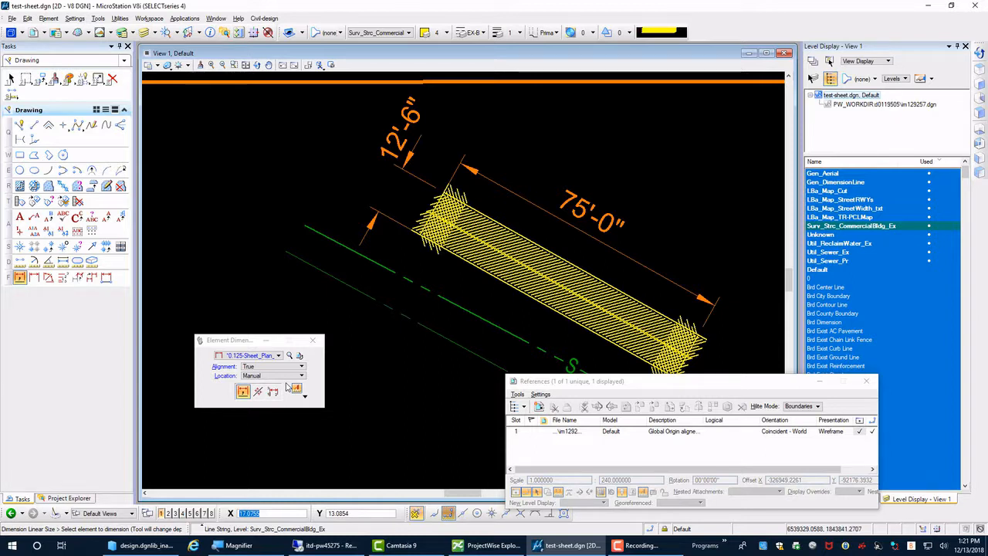
drag(550, 394, 663, 418)
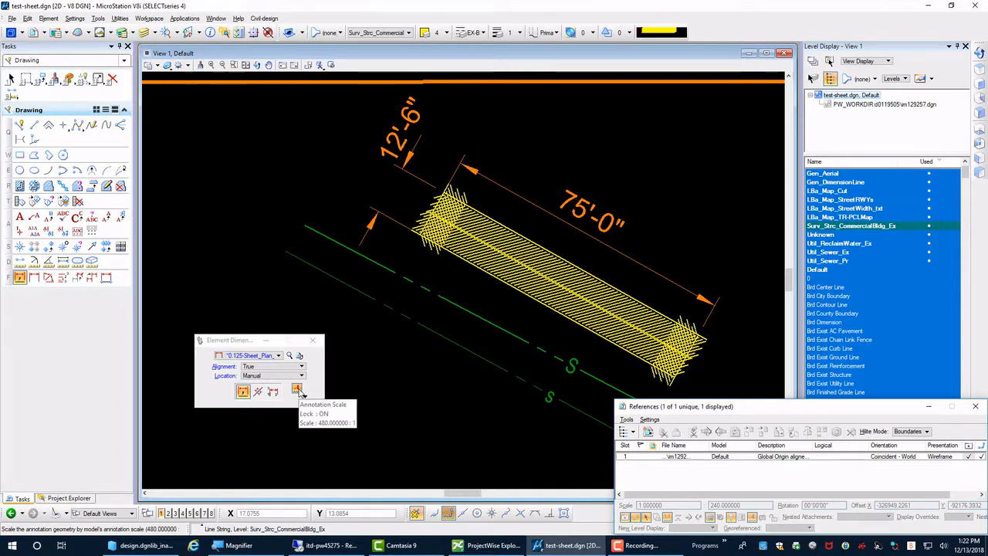
Turn off the annotation scale lock for Dimension Element and dimension the building's long lower side
click(299, 391)
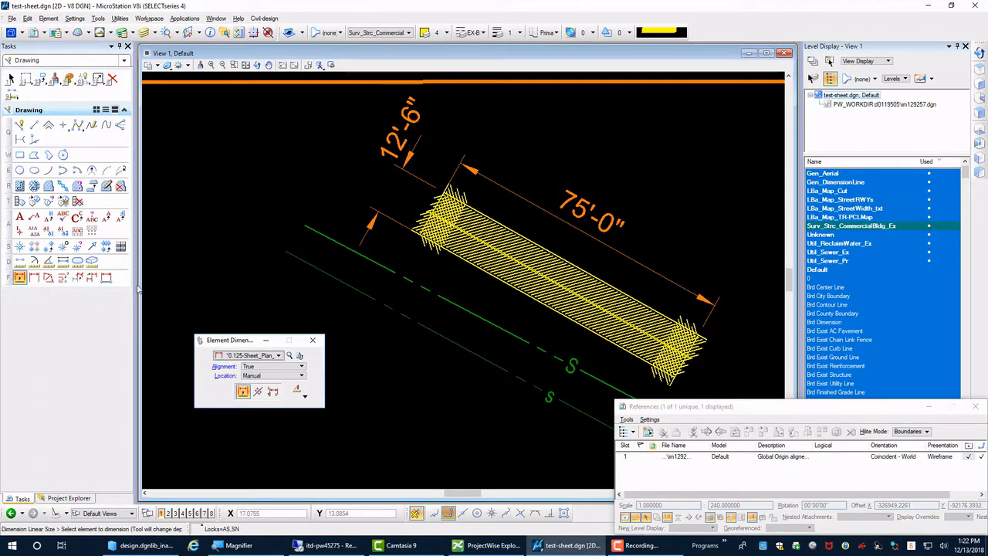
click(480, 278)
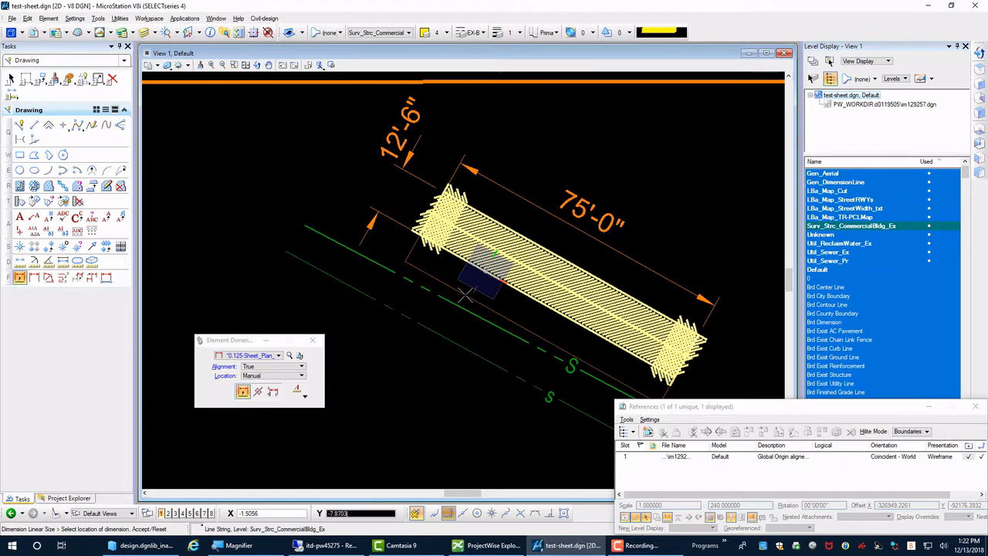
middle_drag(447, 316, 396, 279)
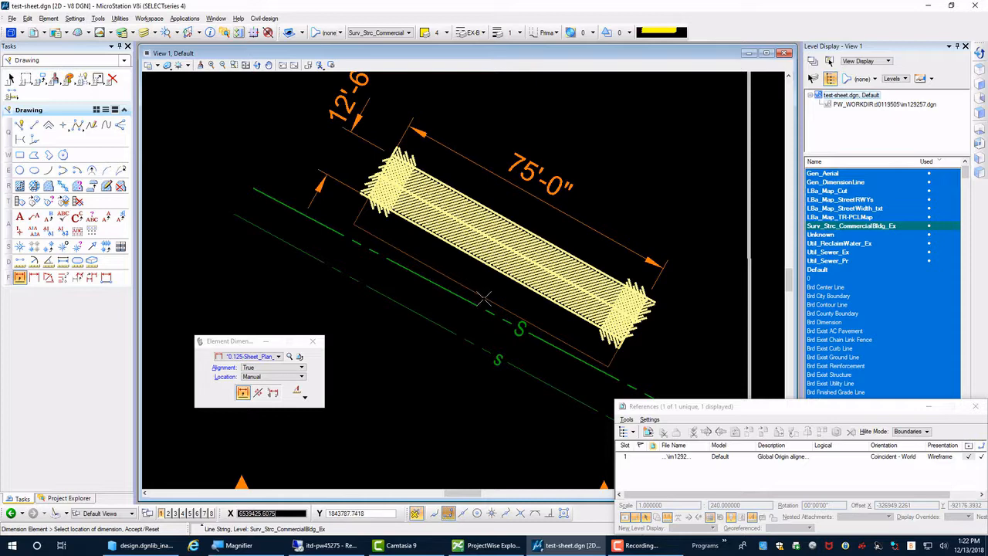
click(485, 299)
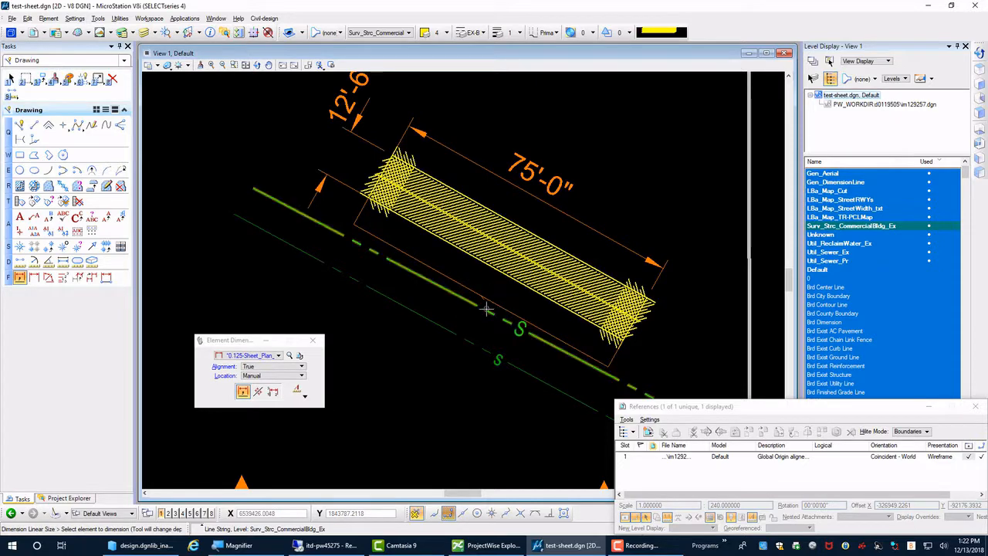
Delete the unscaled dimension along the building's long lower side
scroll(498, 297, up, 6)
scroll(489, 266, up, 6)
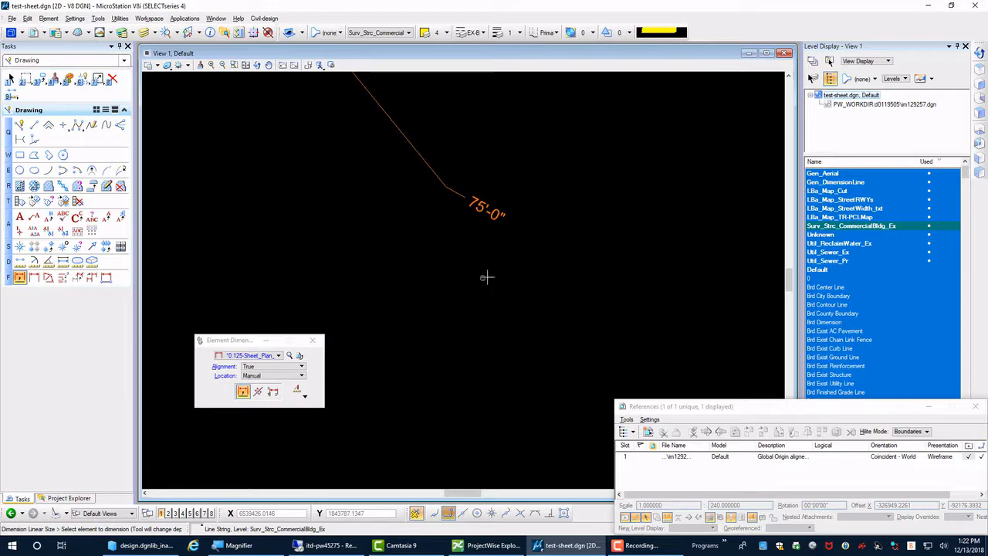
scroll(498, 274, down, 4)
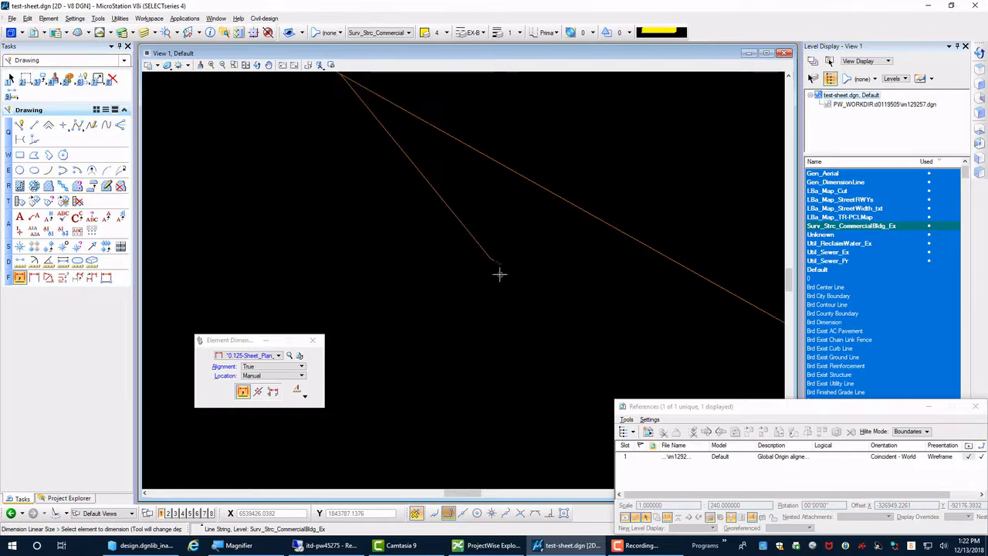
scroll(499, 273, down, 5)
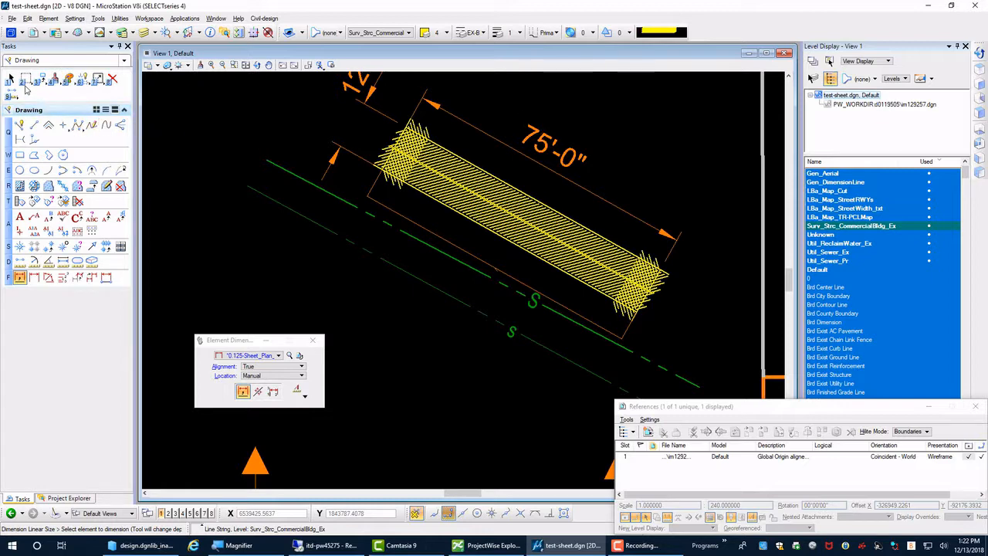
click(11, 80)
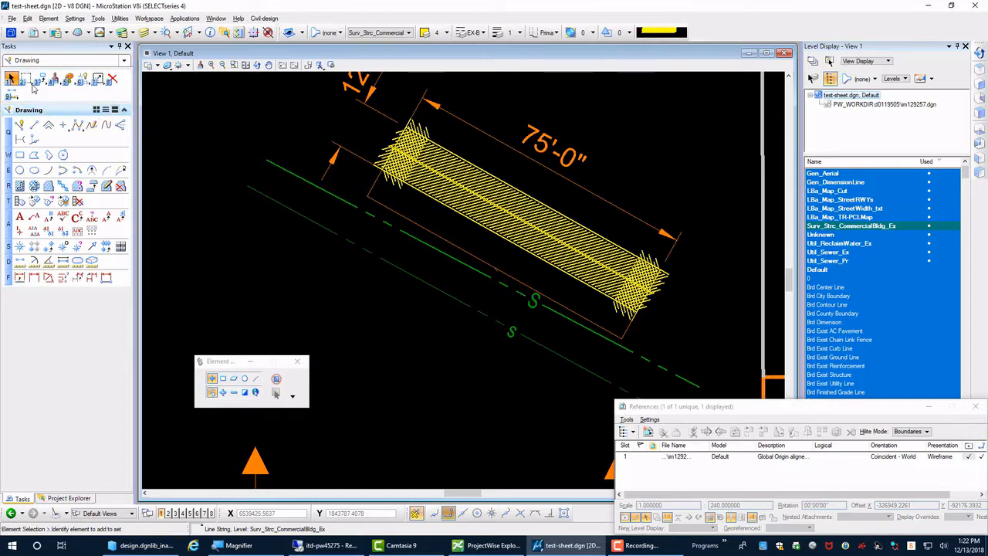
click(477, 260)
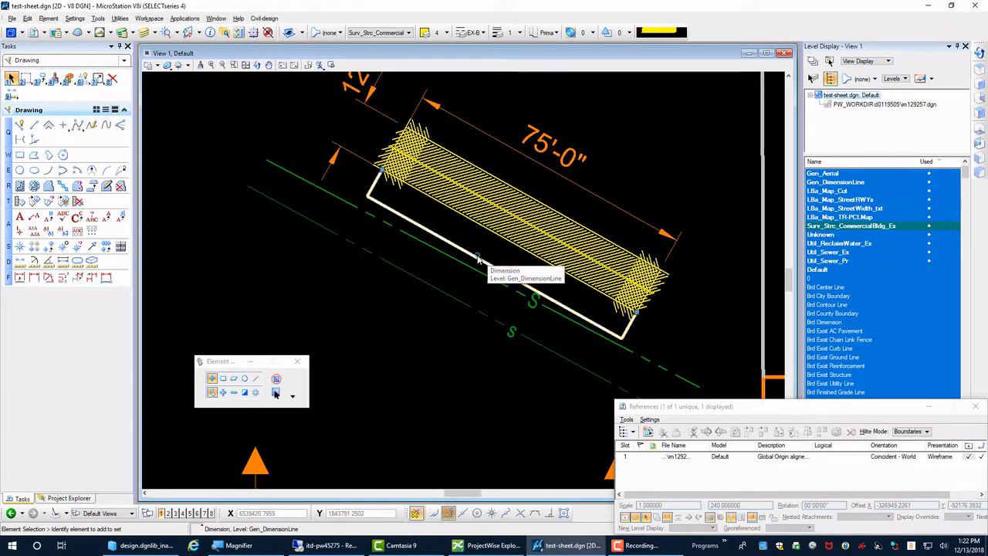
key(Delete)
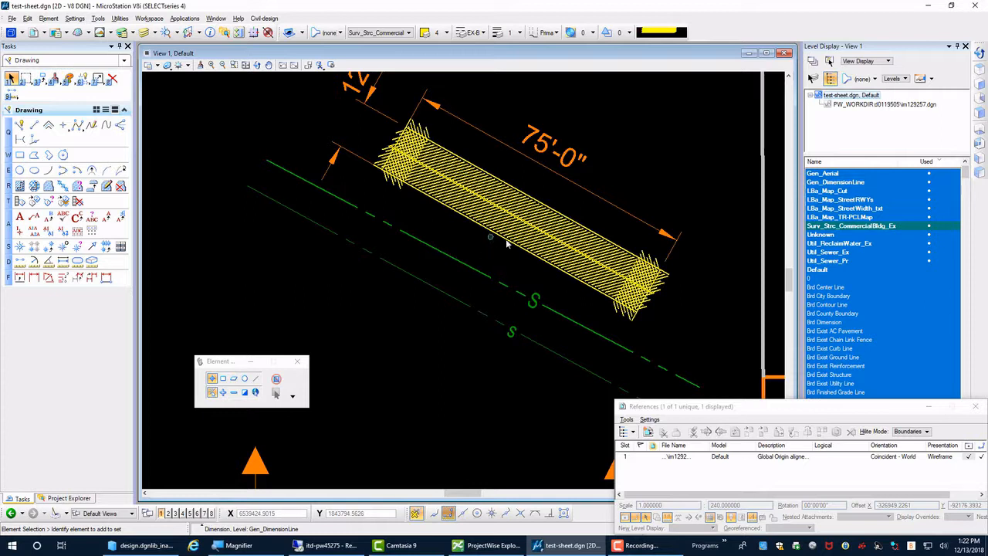
Set the Default model's annotation scale to 1"=20' in its properties and move the Models window clear of the building
mouse_move(506, 236)
click(11, 32)
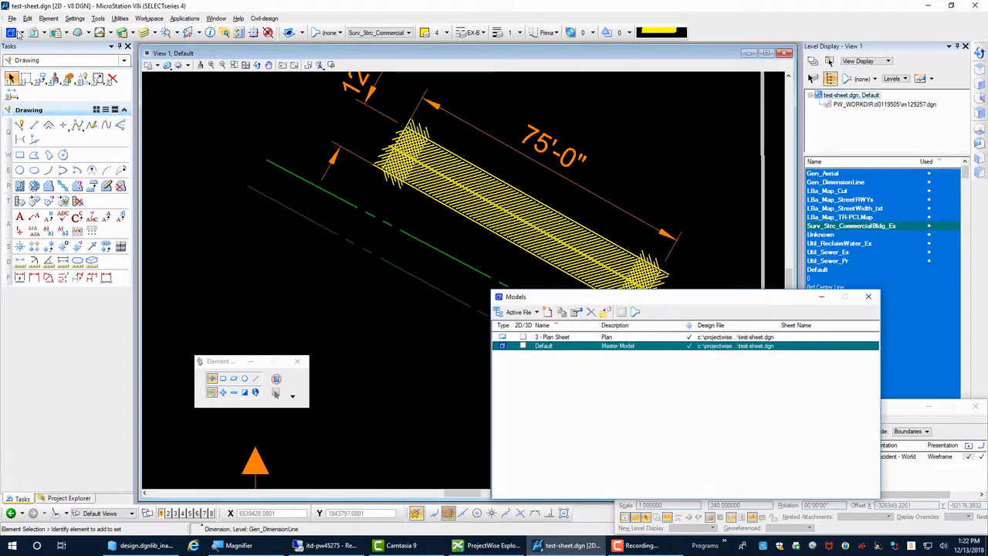
right_click(559, 345)
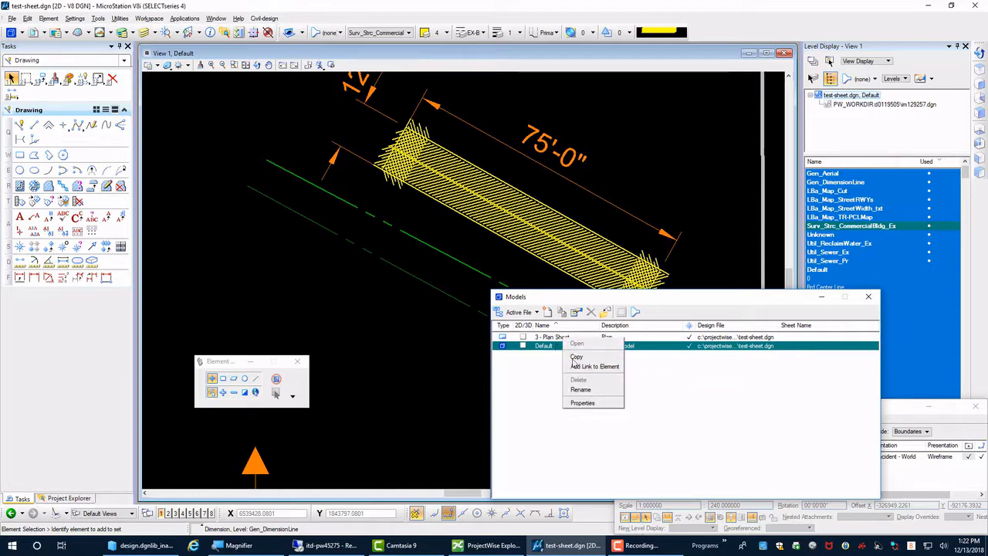
click(585, 403)
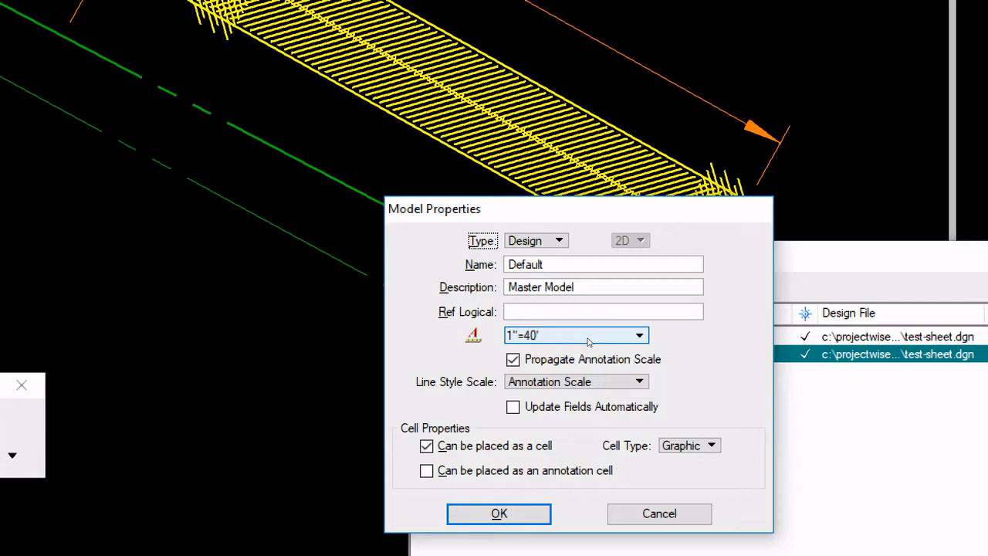
click(588, 337)
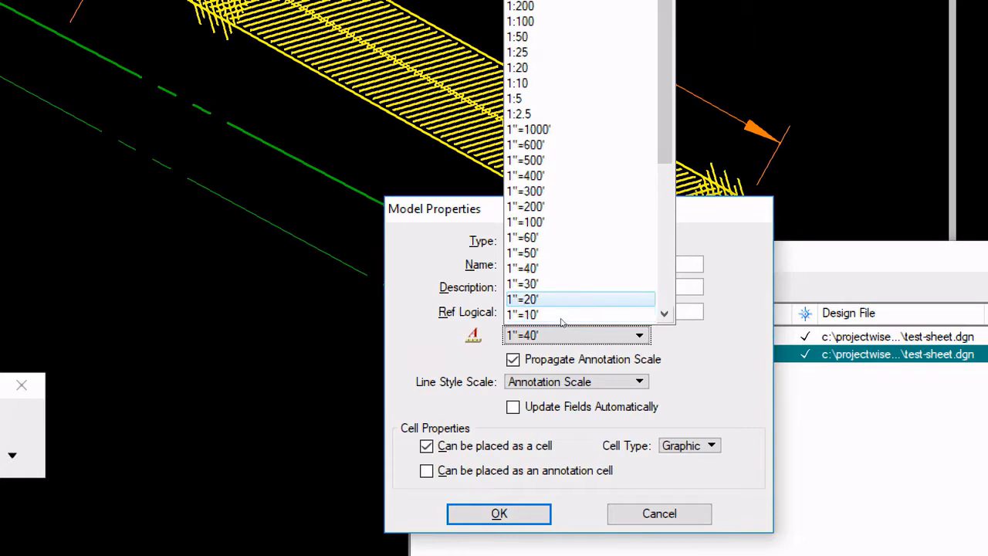
click(561, 318)
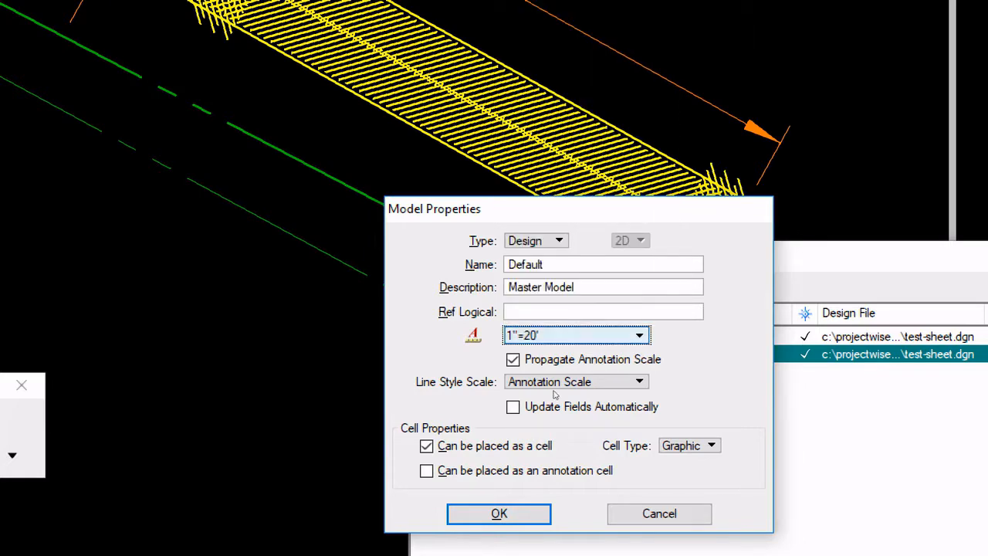
click(499, 501)
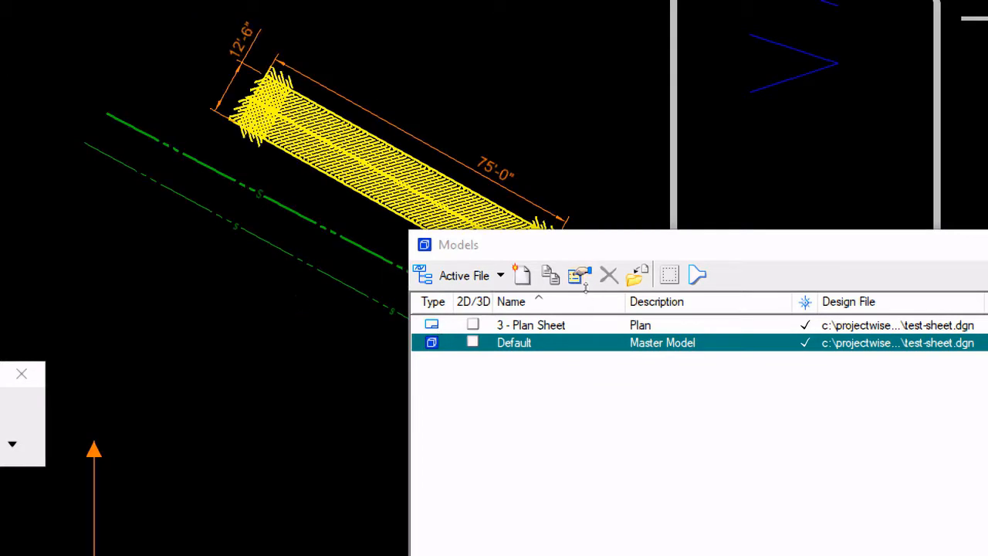
drag(572, 260, 616, 342)
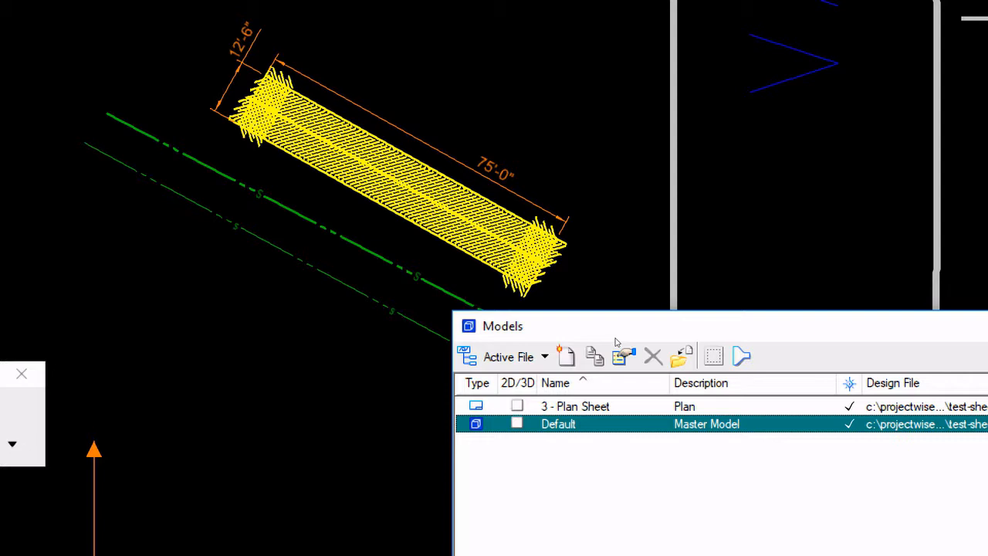
Set the Default model's annotation scale back to 1"=40' in its model properties
drag(616, 338, 624, 212)
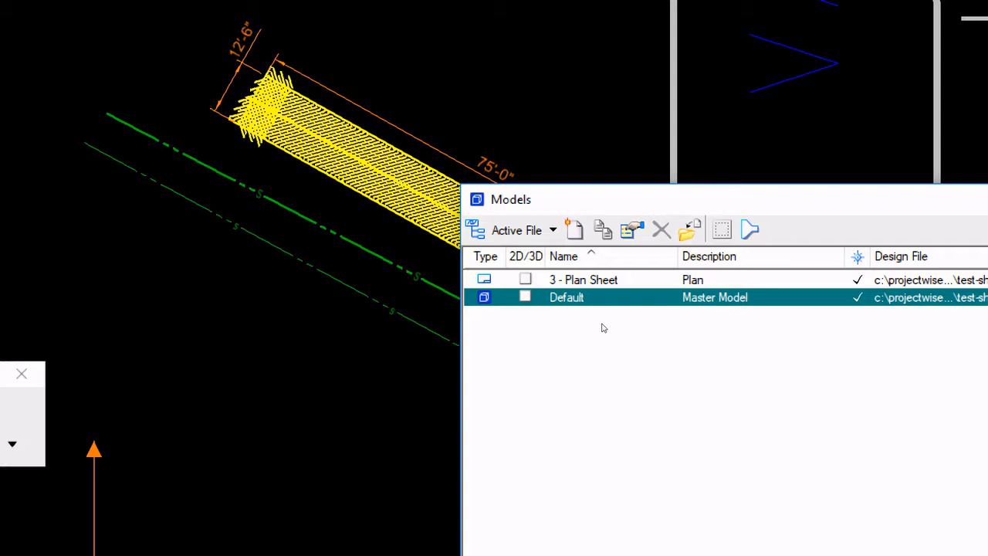
right_click(604, 327)
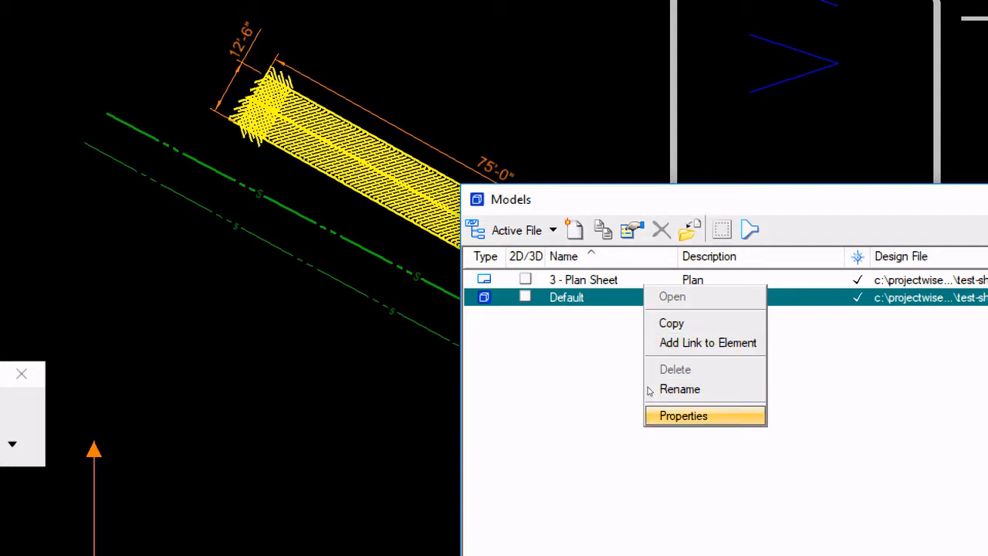
key(Return)
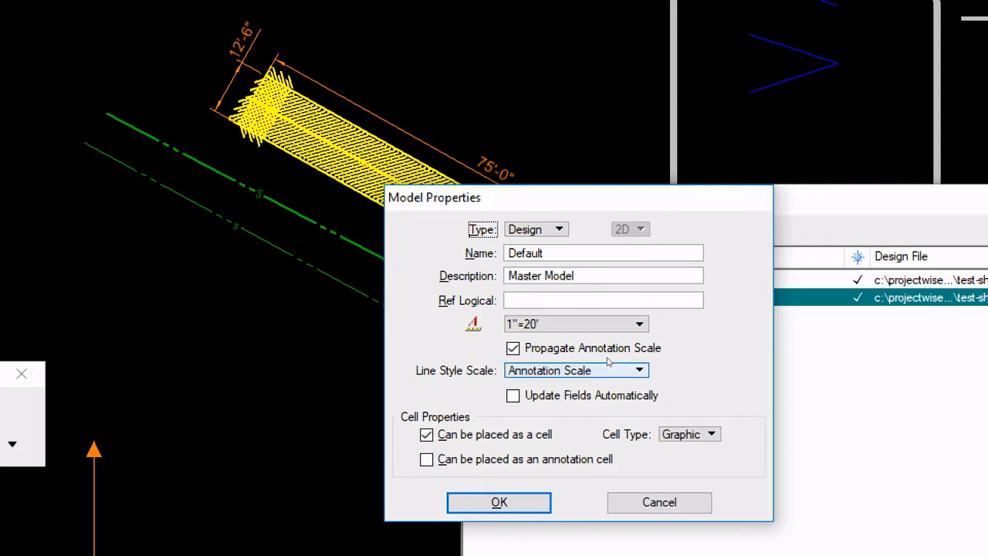
click(605, 330)
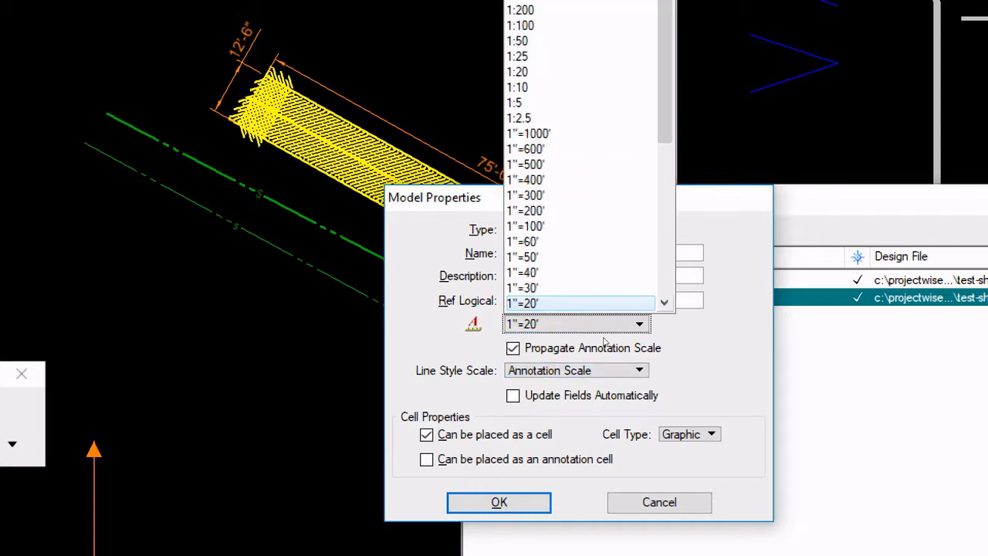
key(Up)
key(Up)
key(Return)
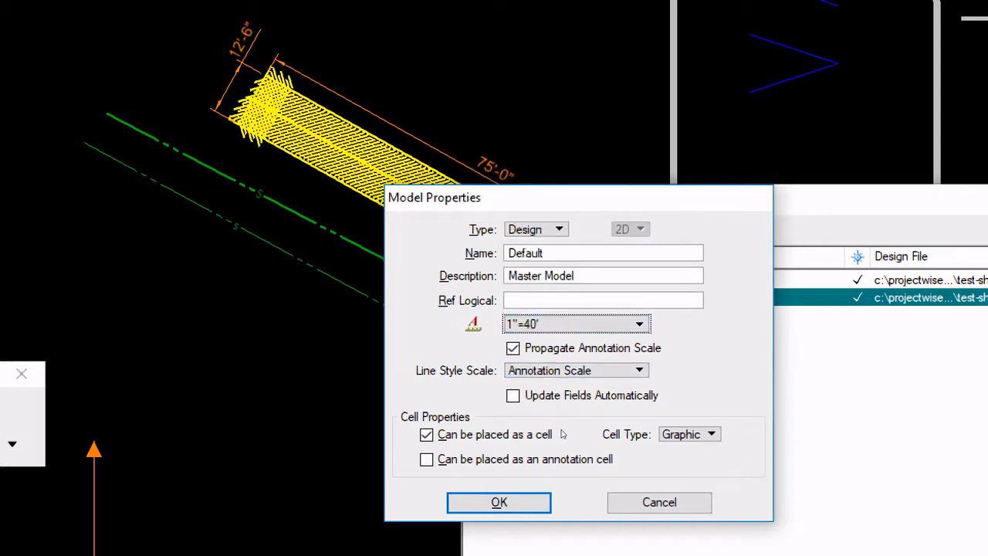
key(Return)
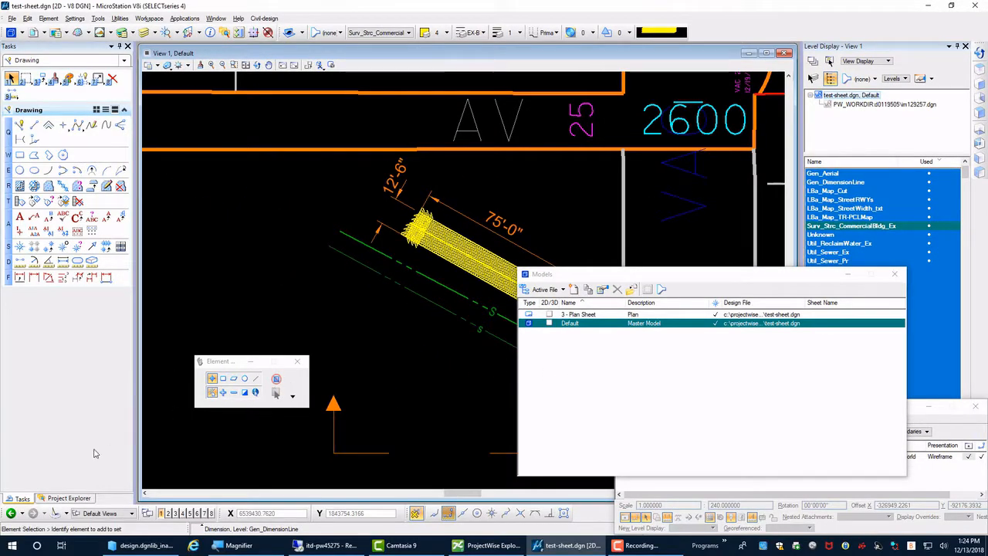
Return to the 3 - Plan Sheet model and move the Models window aside to compare the dimensions on both referenced buildings
click(11, 512)
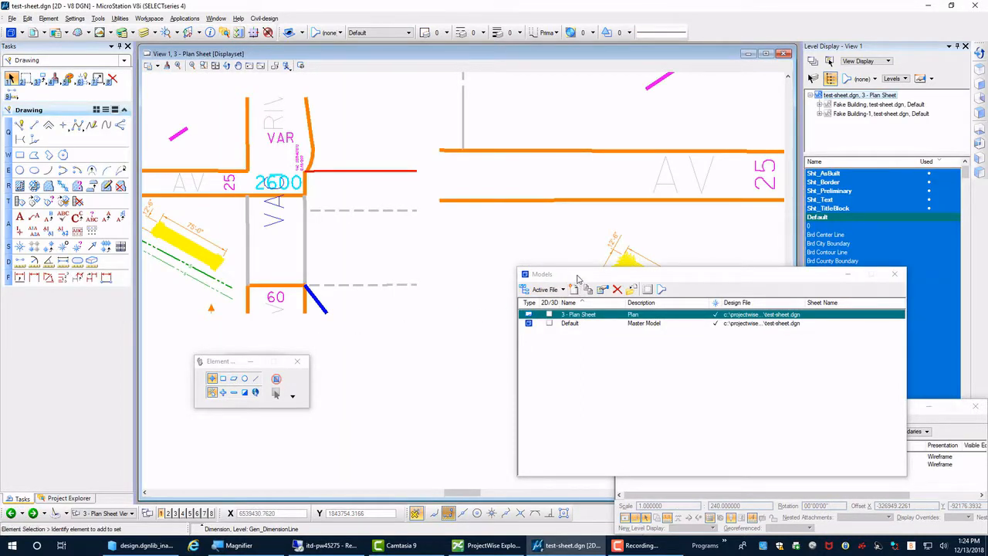
drag(577, 279, 567, 411)
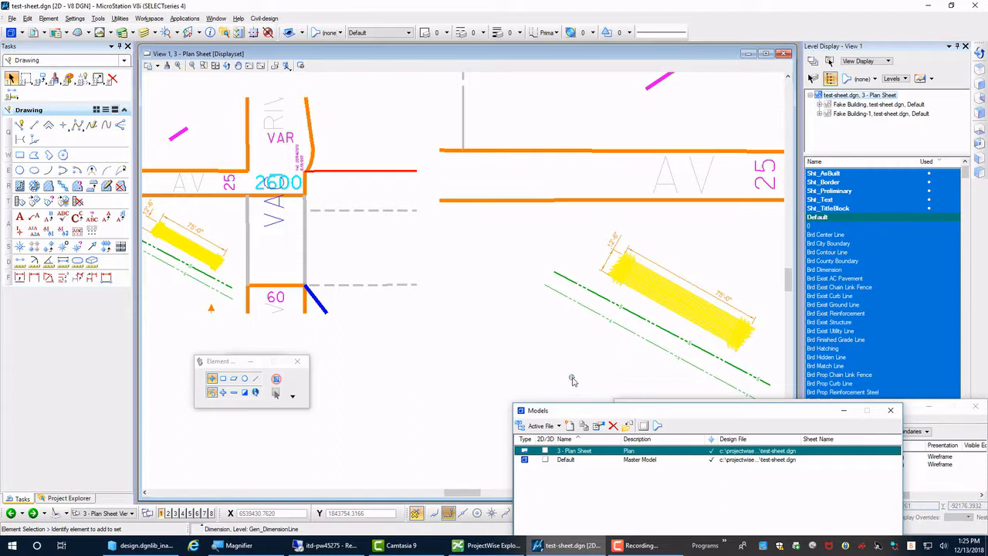
middle_drag(218, 291, 284, 290)
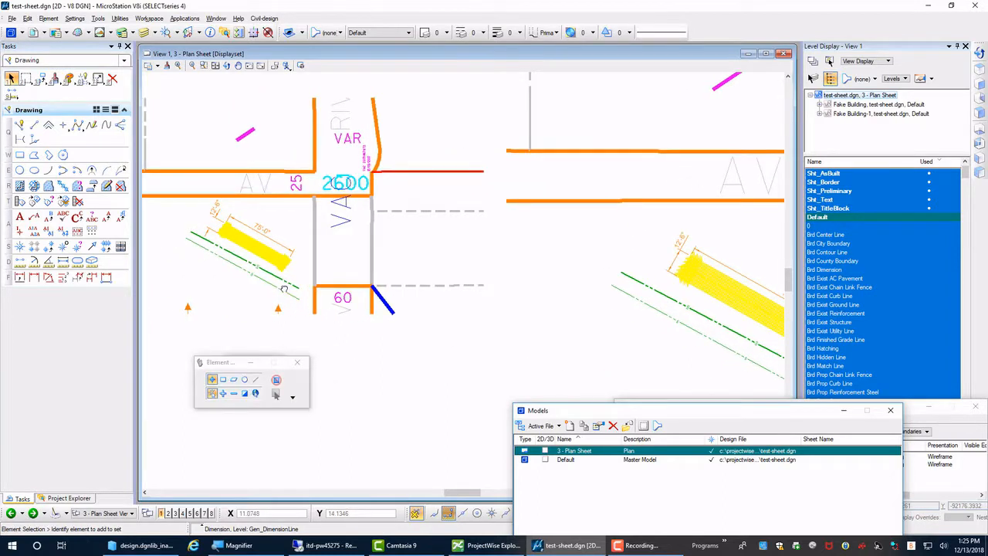
mouse_move(260, 284)
Return to the Default model, start Dimension Element near the section arrows, and list the available dimension styles
click(33, 514)
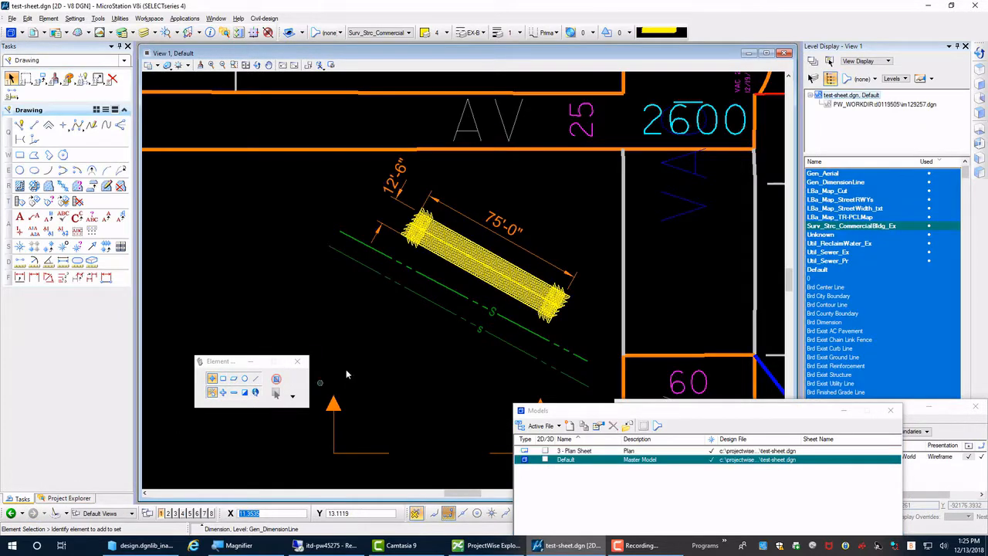
middle_drag(367, 333, 402, 249)
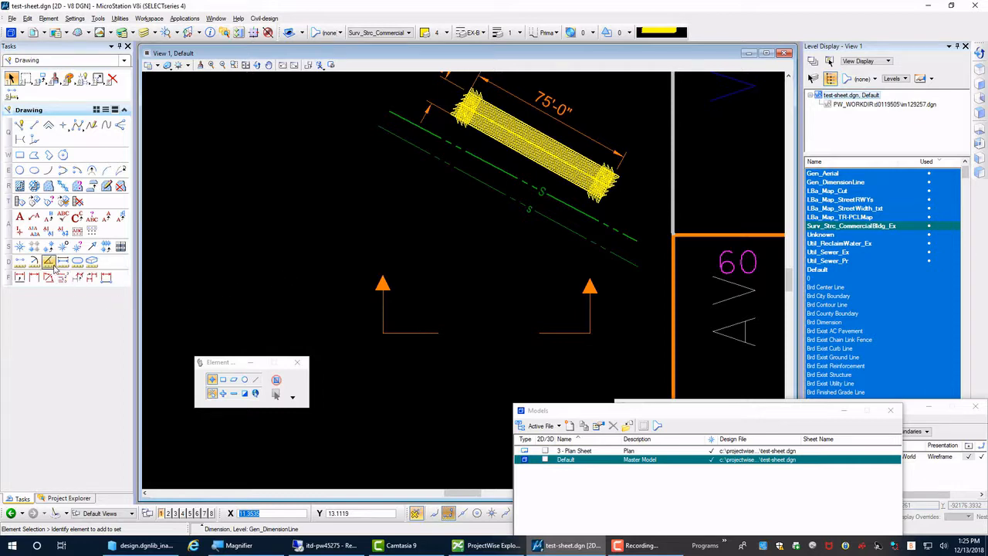
click(19, 278)
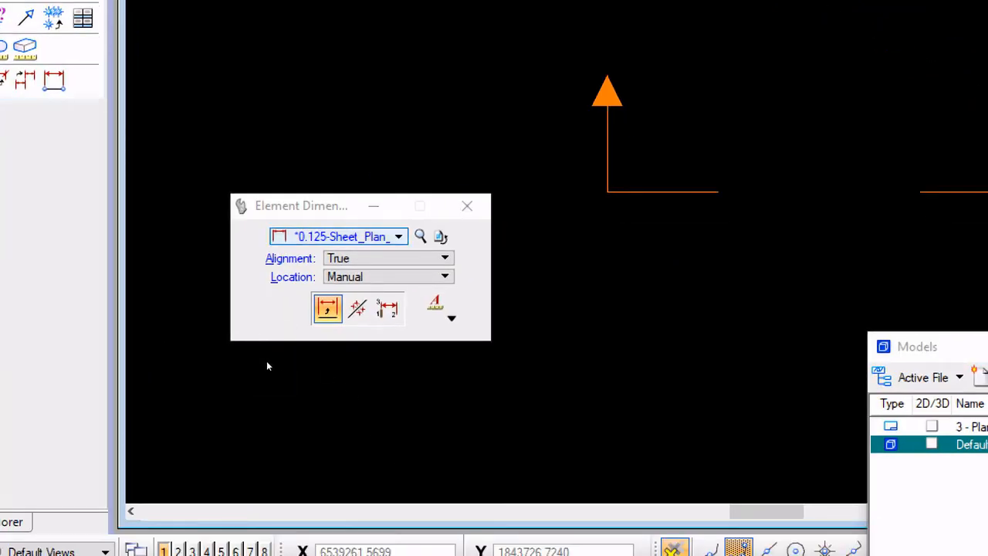
click(339, 236)
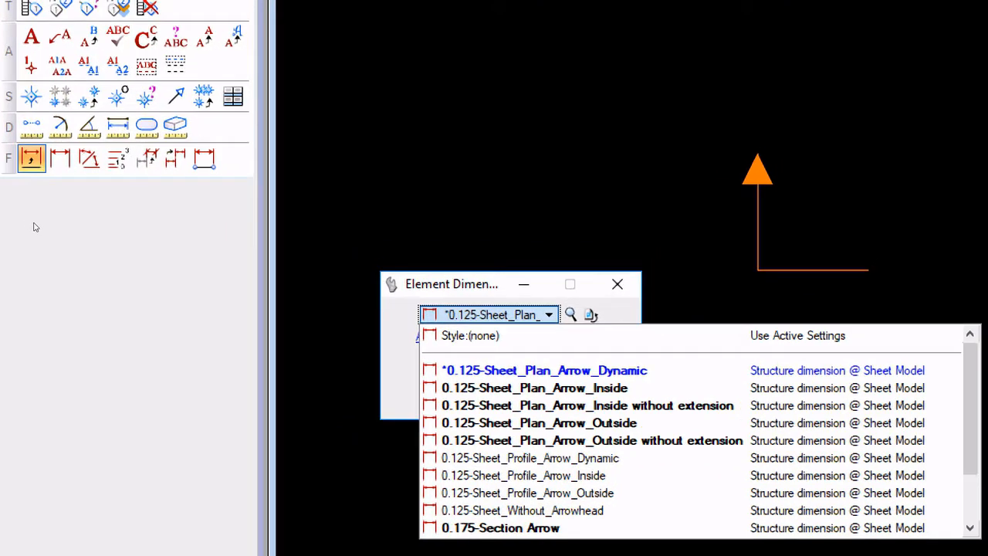
Start Place Note and try to choose the 0.175-Section Arrow dimension style, discarding the changes to 0.125-Sheet_Plan_Arrow_Dynamic
key(a)
key(2)
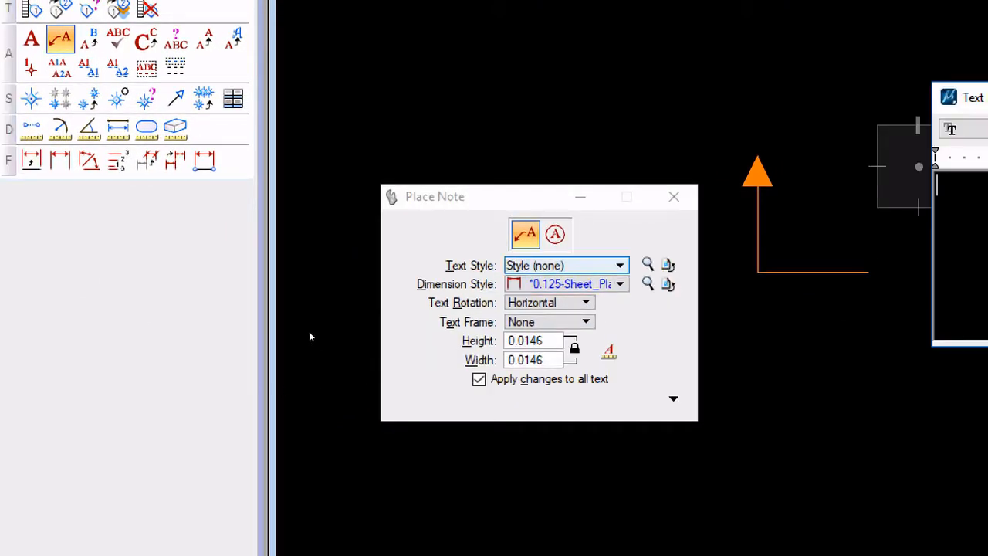
key(alt+d)
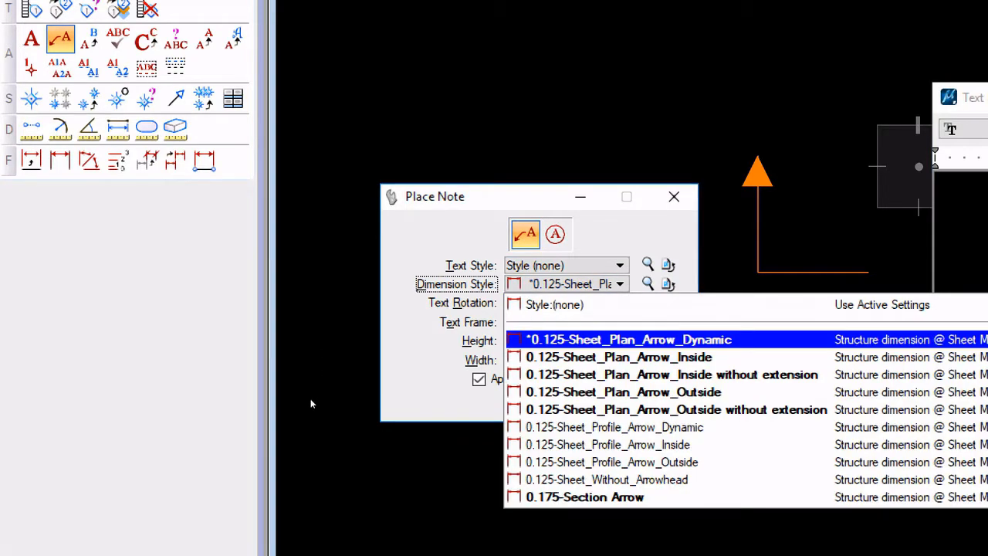
key(Return)
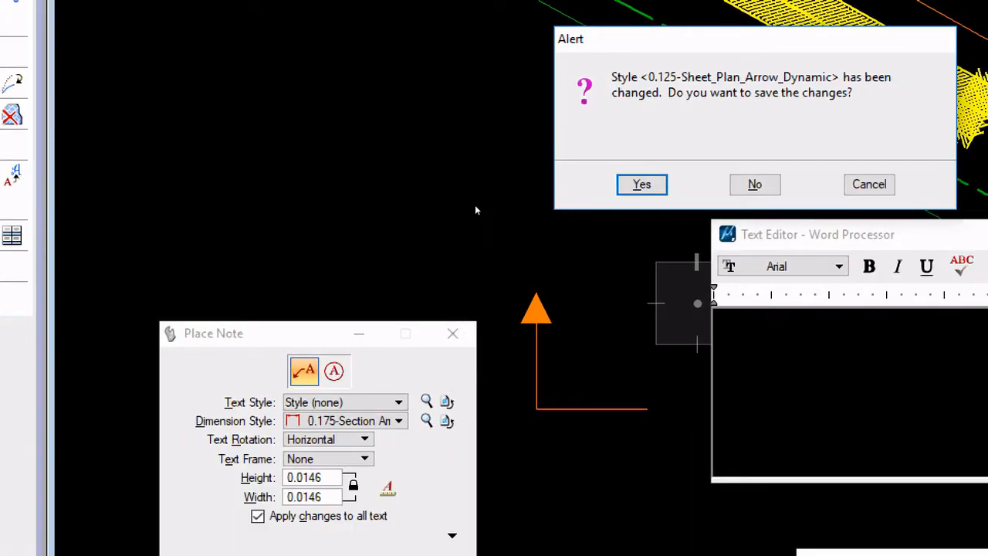
key(Tab)
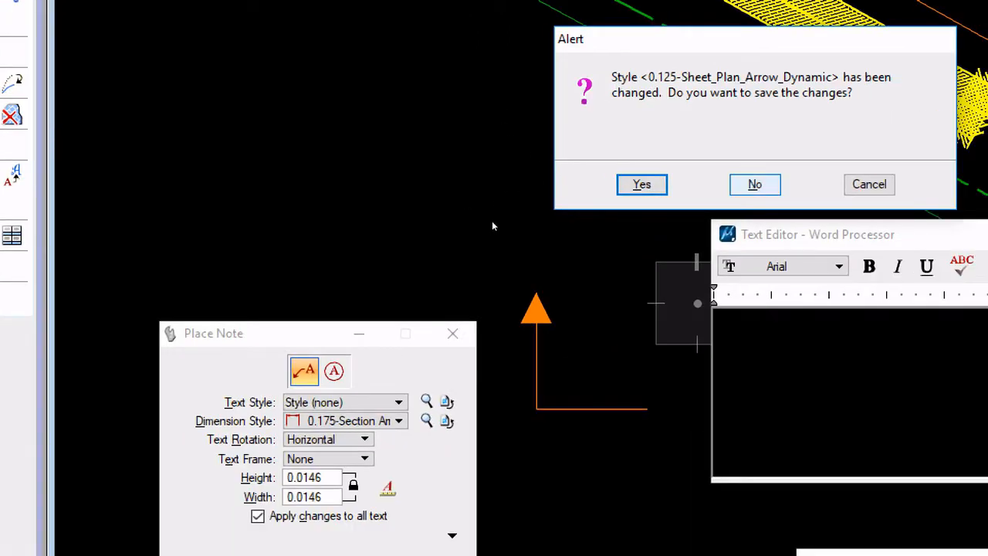
key(Return)
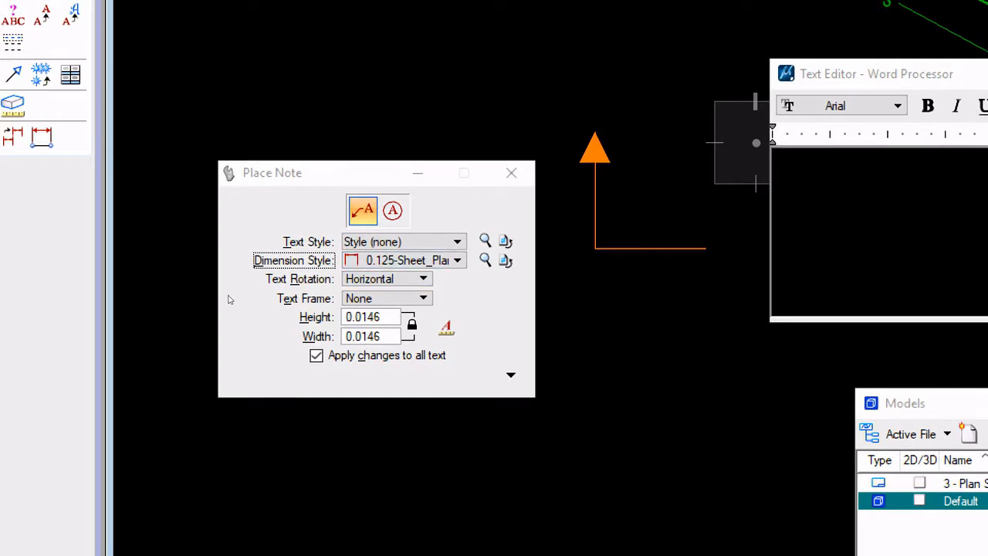
Move the Place Note settings clear of the drawing and draw a vertical note leader beside the existing section arrow
drag(261, 324, 509, 434)
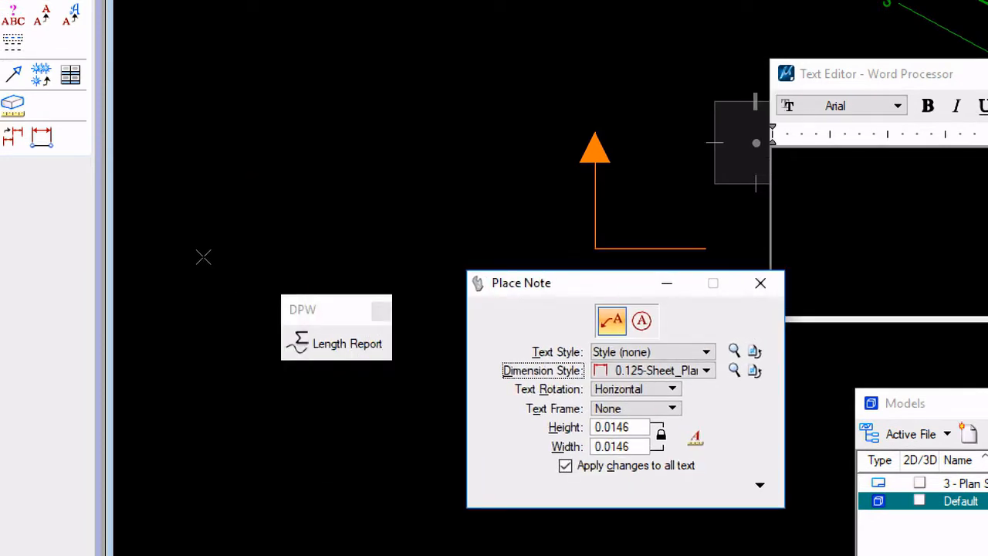
click(237, 96)
click(236, 219)
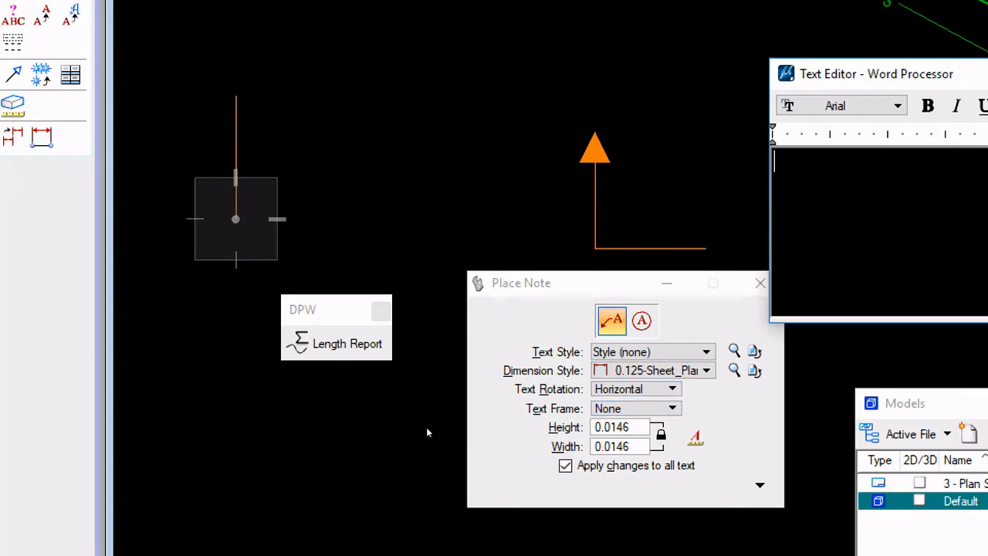
Turn on annotation scale for the note and set its dimension style to 0.175-Section Arrow
click(696, 437)
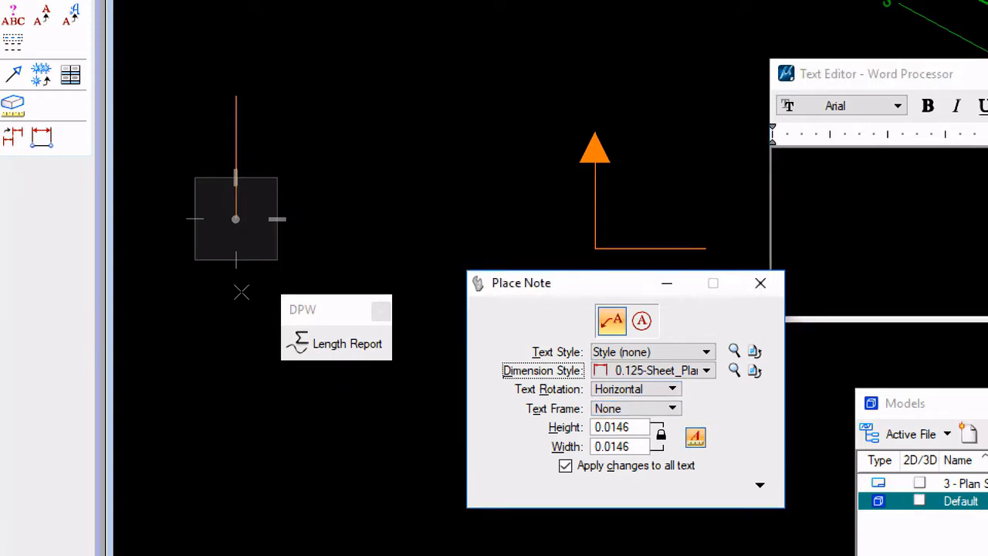
click(287, 81)
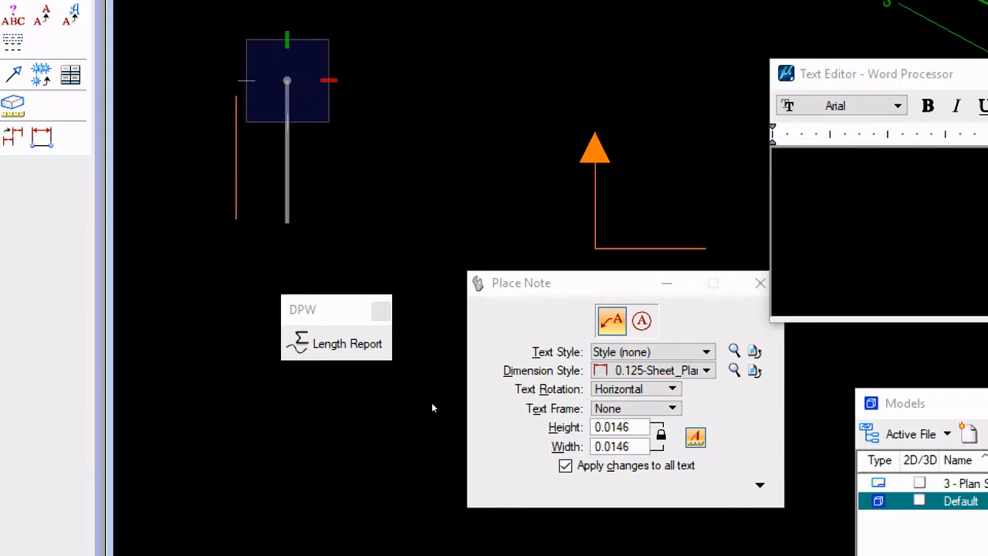
click(653, 371)
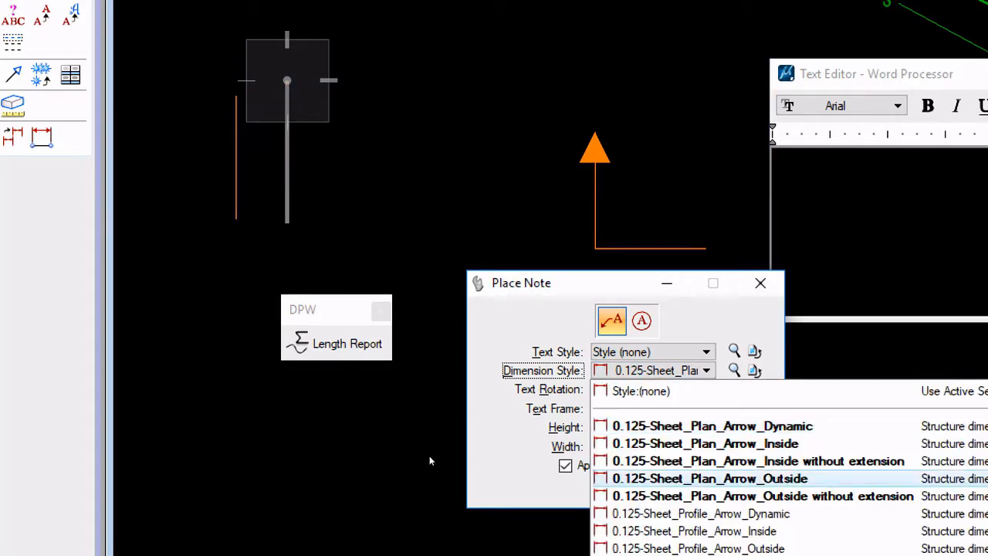
key(Down)
key(Down)
key(Down)
key(Down)
key(Down)
key(Up)
key(Up)
key(Up)
key(Up)
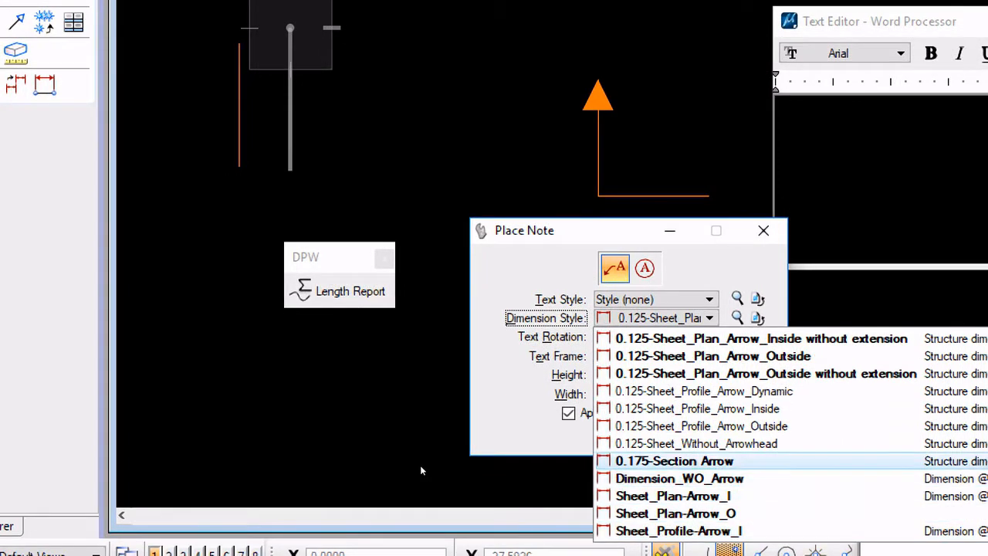
key(Return)
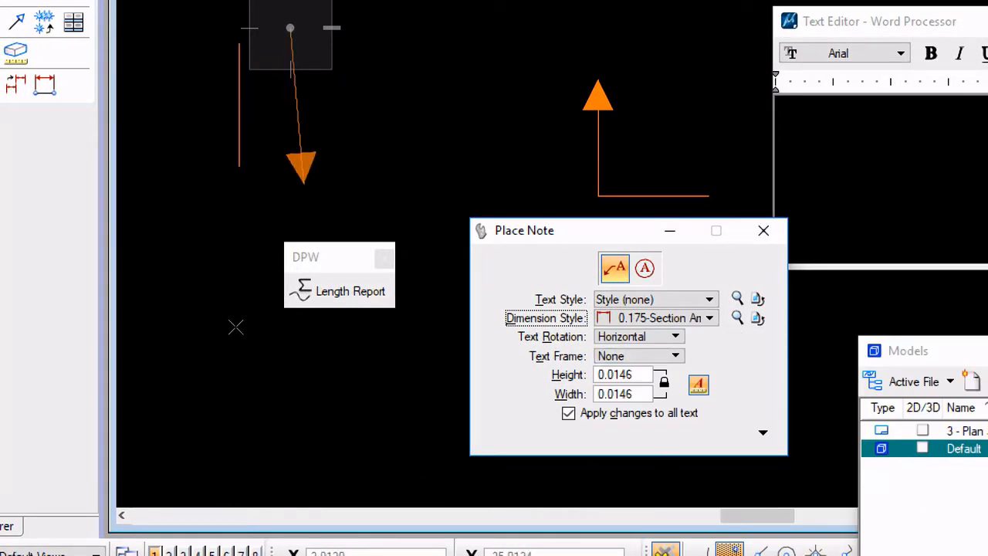
Drop the leader in progress and set the note's Location to Manual in the expanded settings
right_click(232, 327)
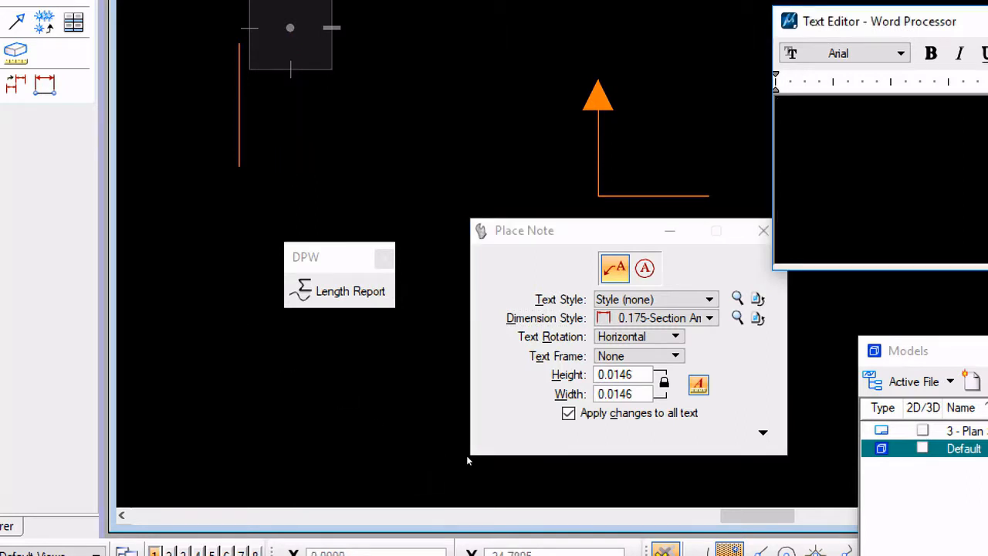
click(763, 432)
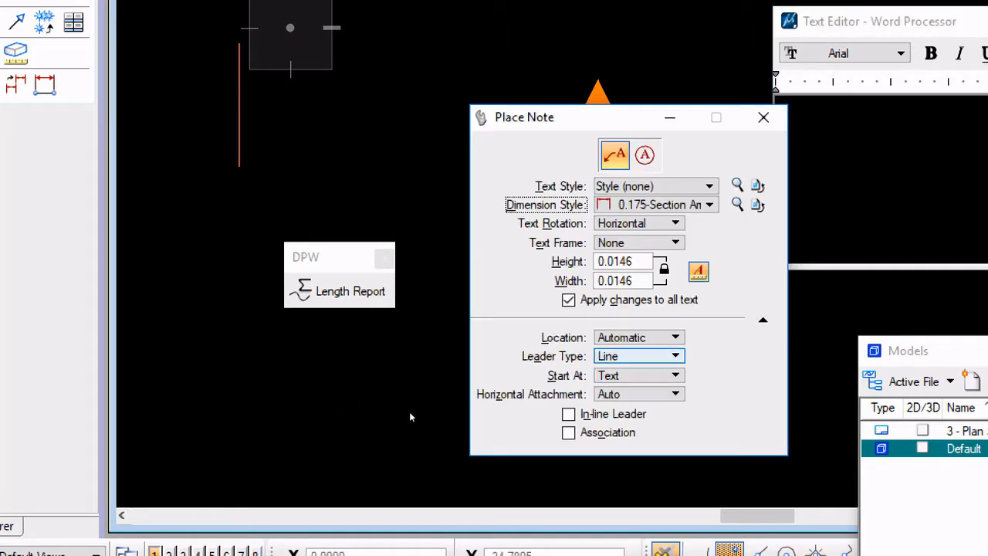
click(638, 337)
click(618, 355)
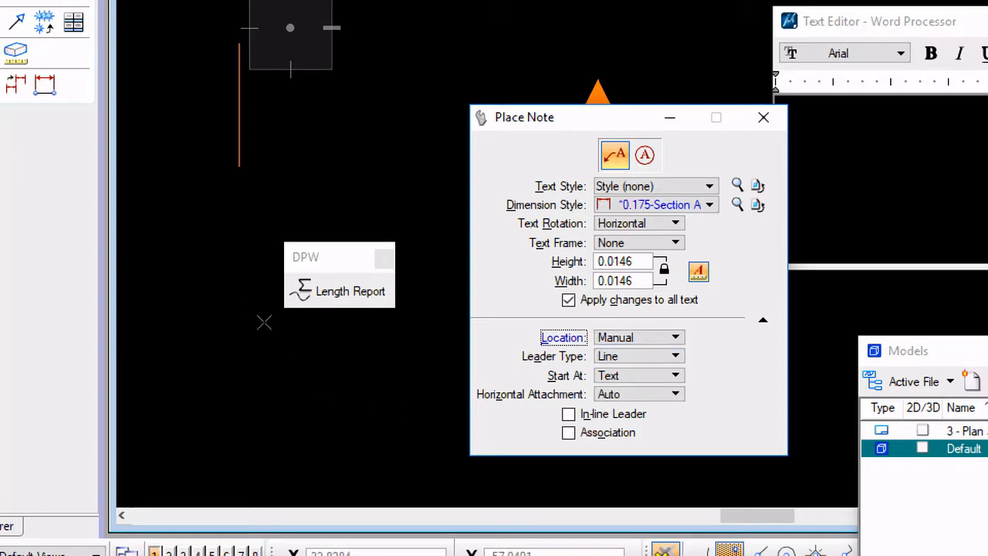
Place an L-shaped section arrow without text beside the existing ones, with a vertical leg and a horizontal arrow leg, and leave Place Note
click(262, 282)
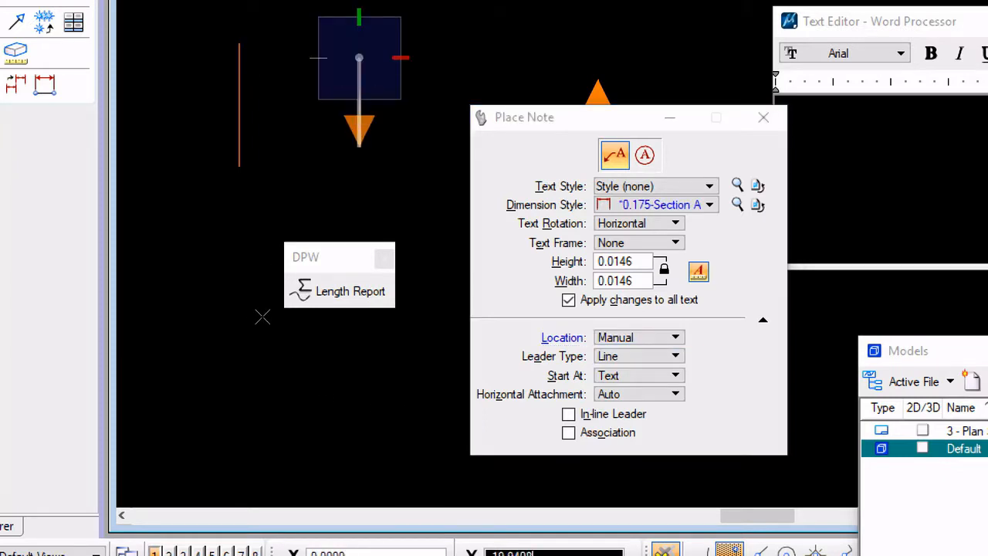
click(262, 327)
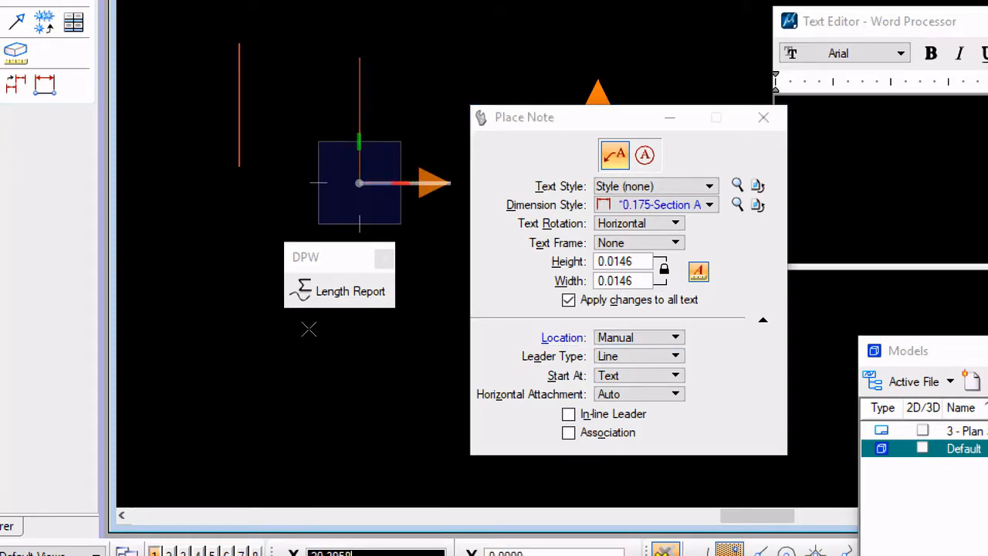
click(307, 328)
right_click(294, 336)
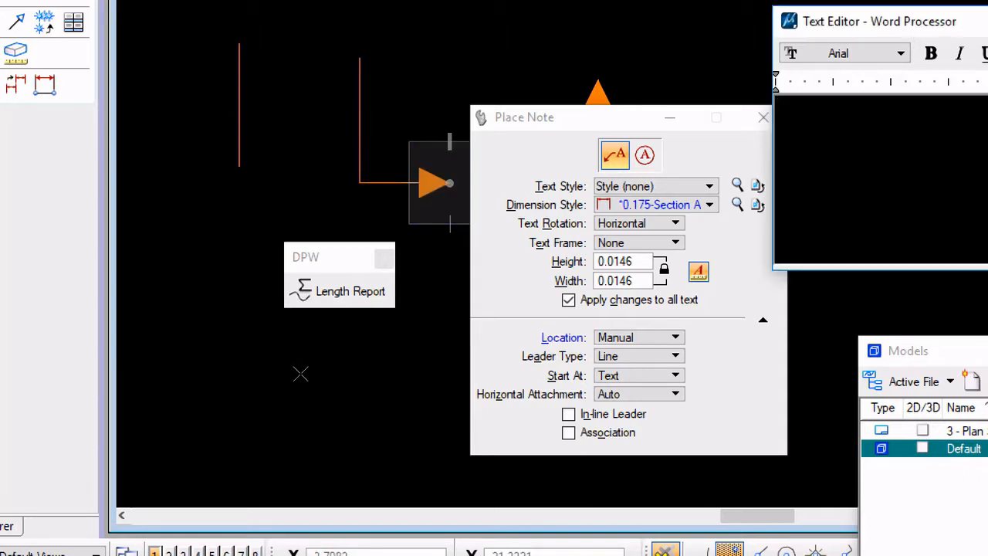
click(300, 374)
key(Escape)
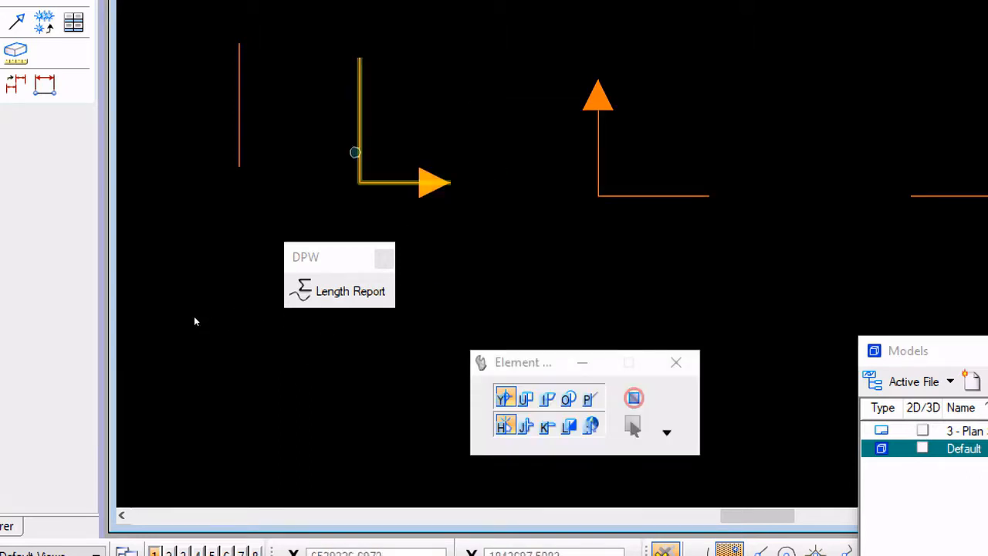
Delete the stray vertical leader line beside the new section arrow
scroll(219, 165, down, 2)
drag(240, 155, 194, 97)
key(Delete)
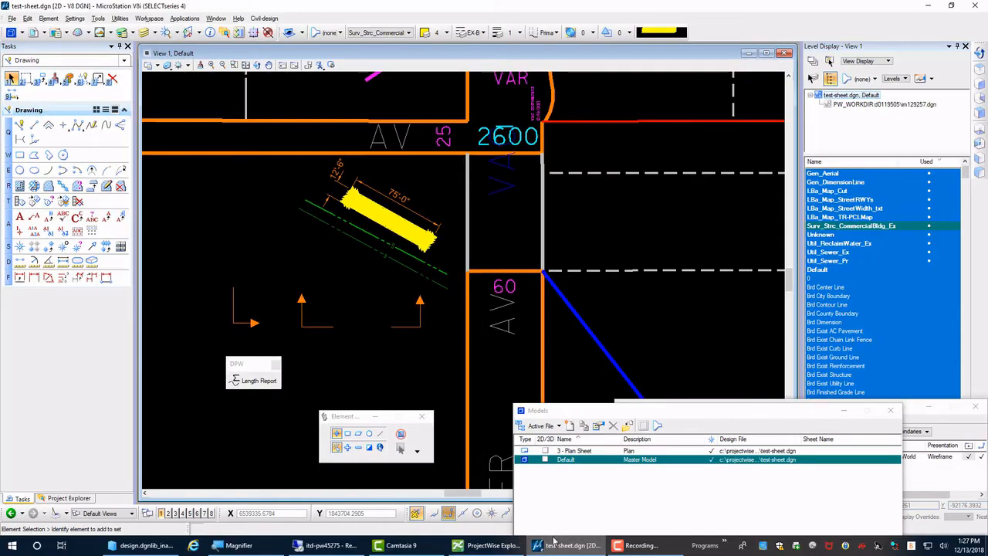
Switch to ProjectWise Explorer, locate Aerial_2017_LARIAC5_4IN_WMS.xwms under Standards, SPATIAL_DATA, aerials, and return to MicroStation
click(487, 545)
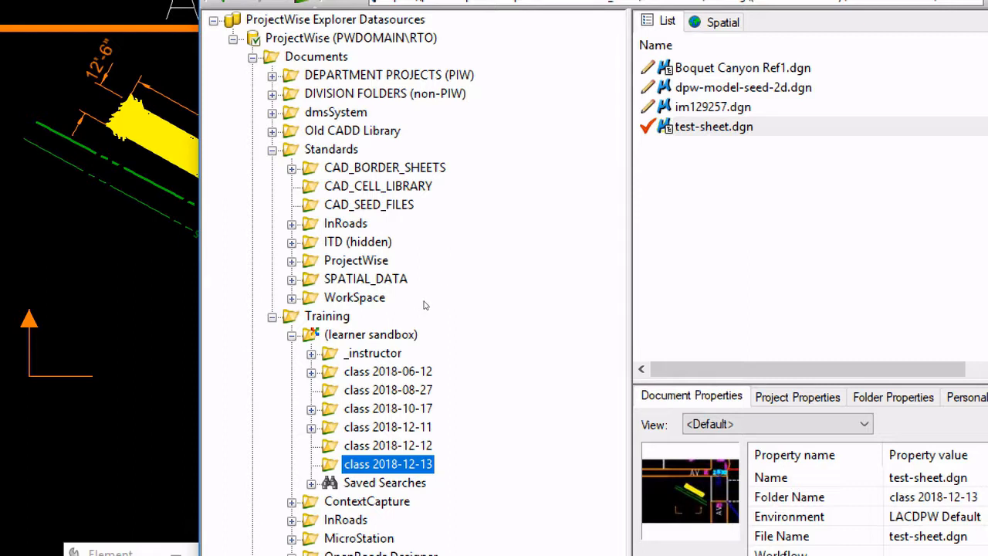
key(F5)
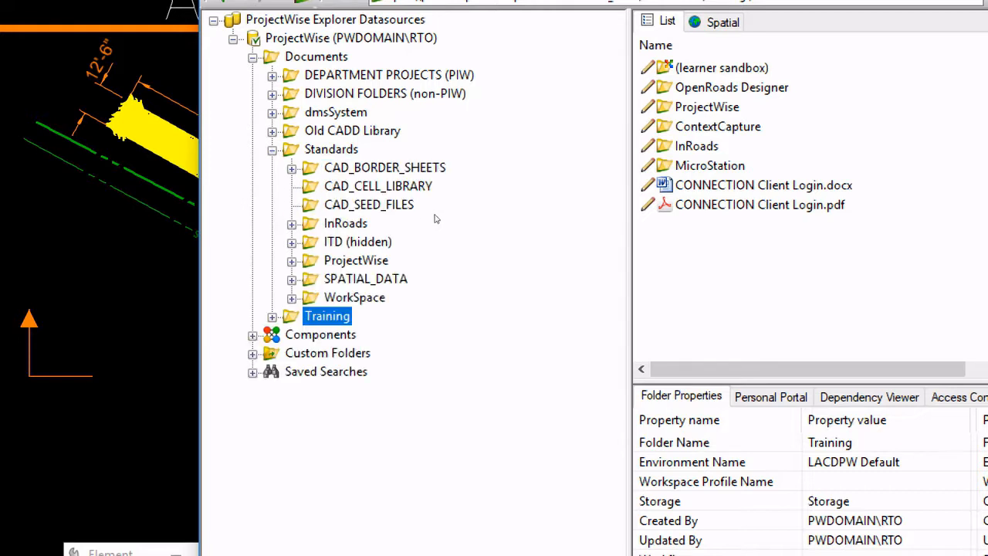
click(444, 283)
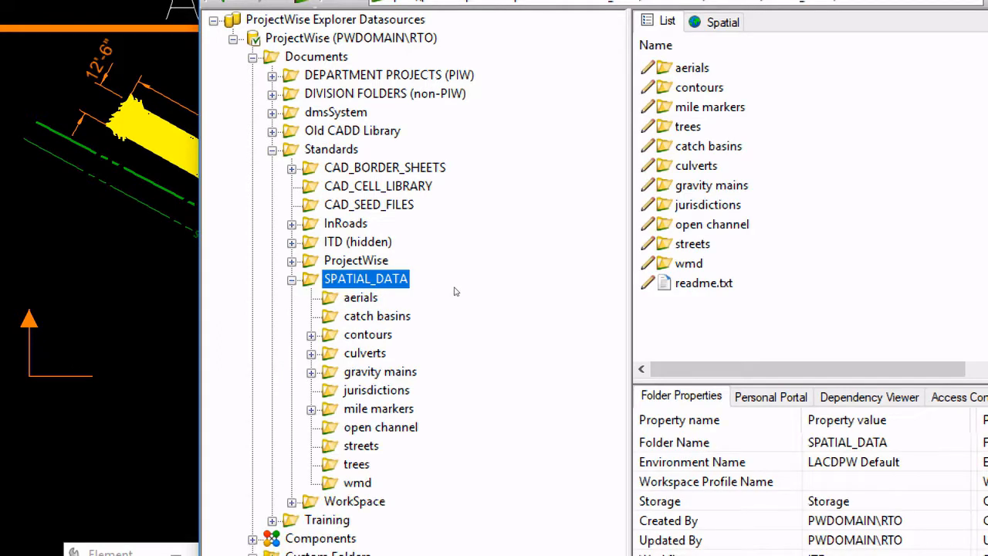
click(455, 292)
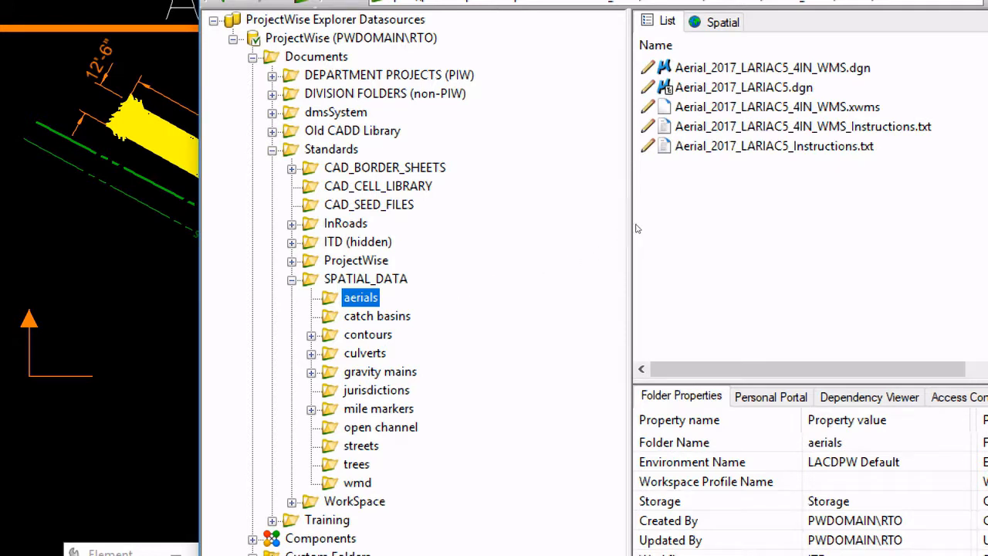
click(695, 107)
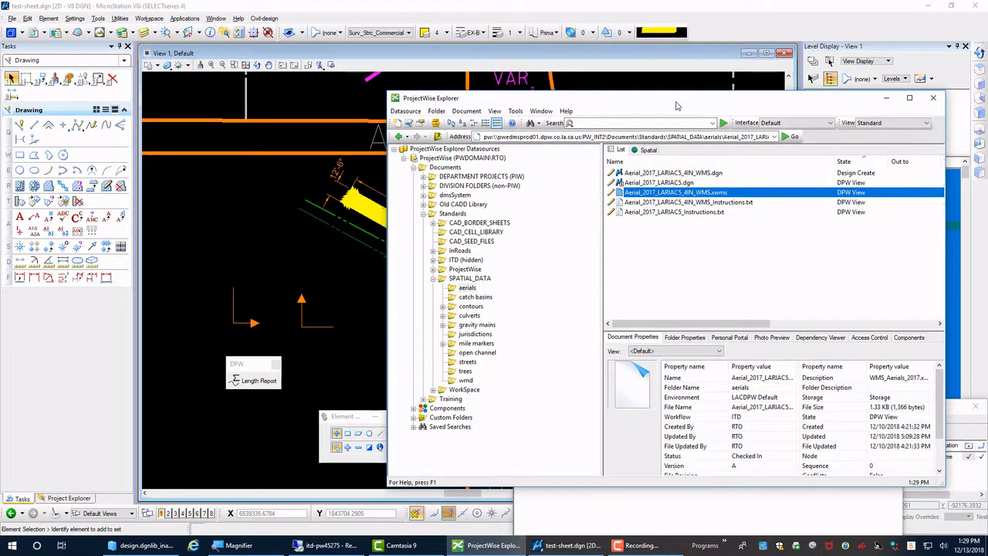
drag(676, 105, 480, 109)
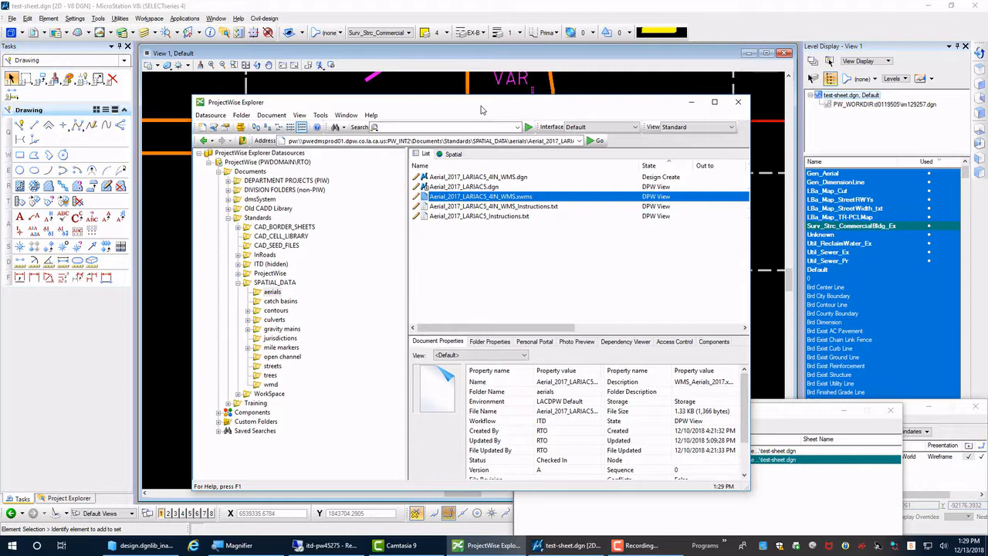
mouse_move(480, 110)
mouse_down()
mouse_move(623, 116)
mouse_move(688, 140)
mouse_up()
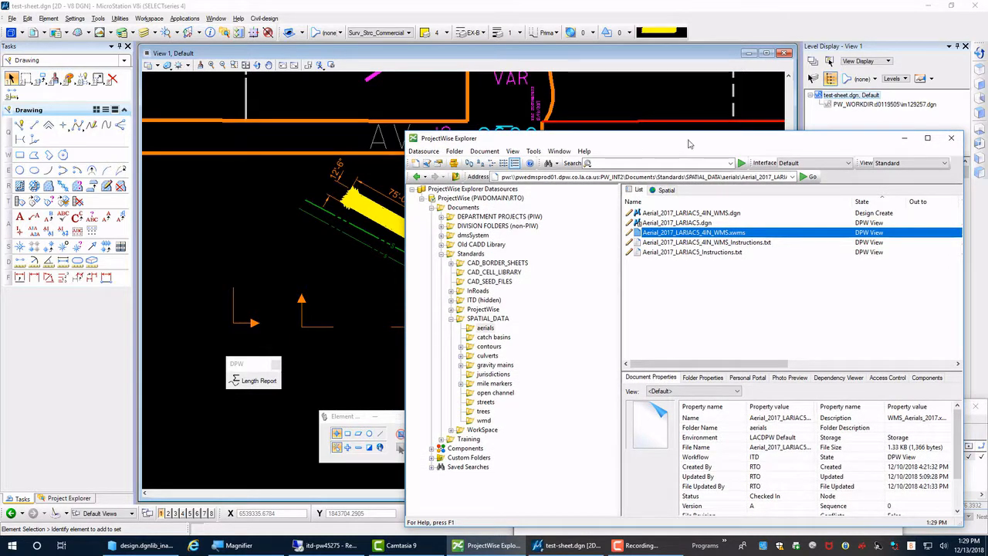
click(904, 138)
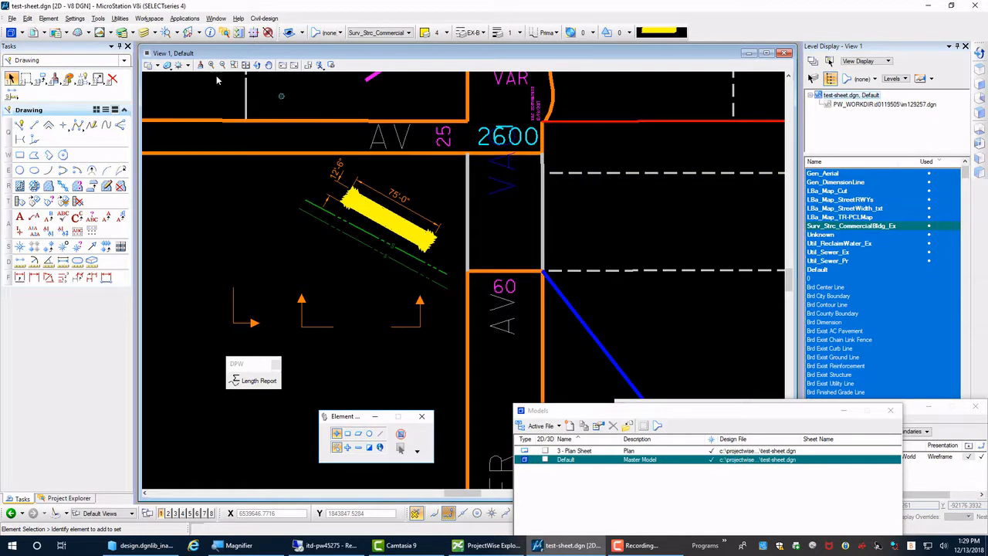
In Raster Manager, start attaching a raster and add Aerial_2017_LARIAC5_4IN_WMS.xwms from ProjectWise to the selected documents
click(55, 34)
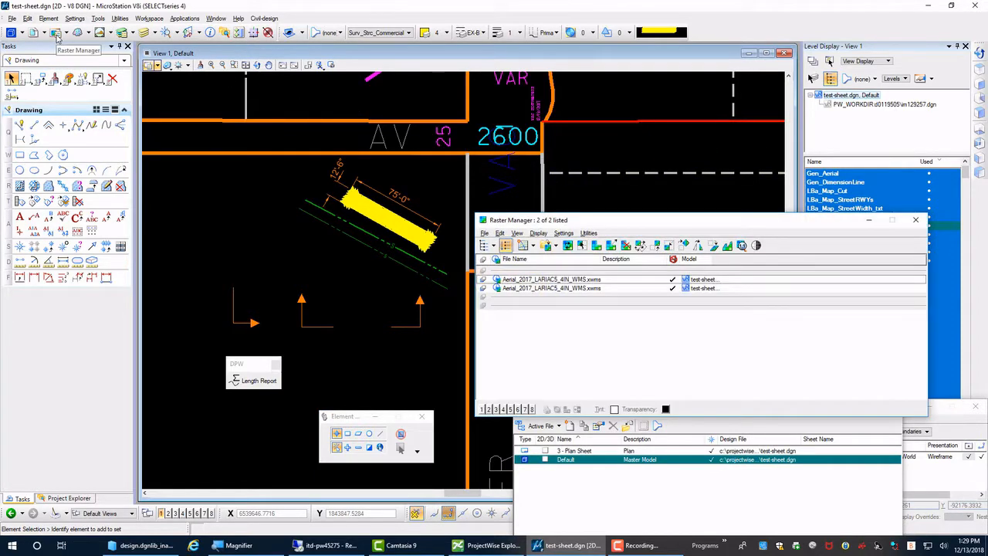
click(551, 289)
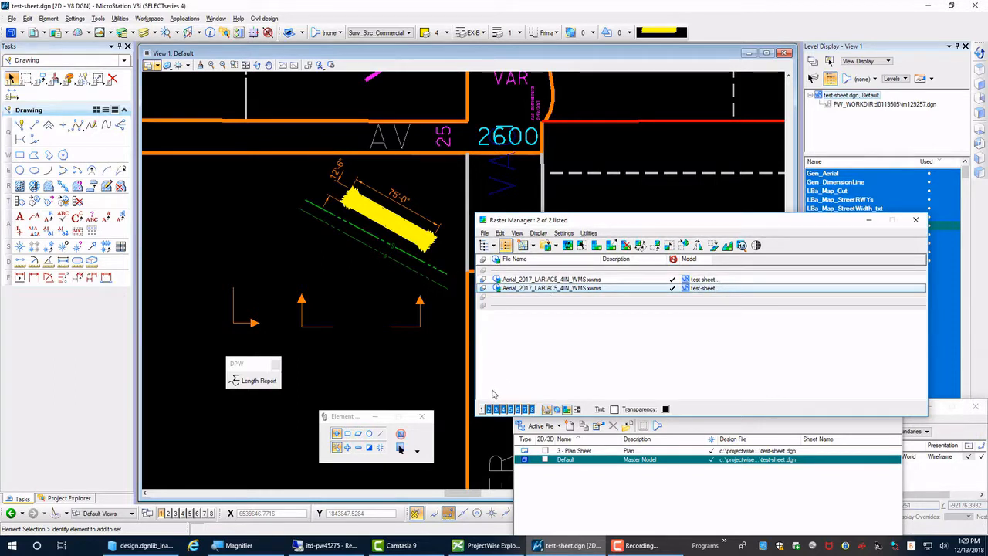
click(499, 291)
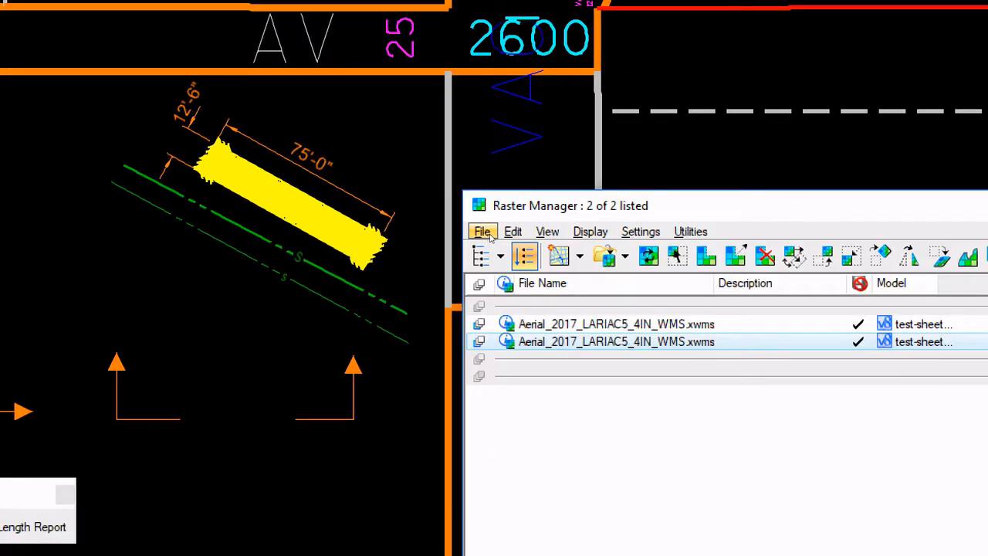
click(487, 233)
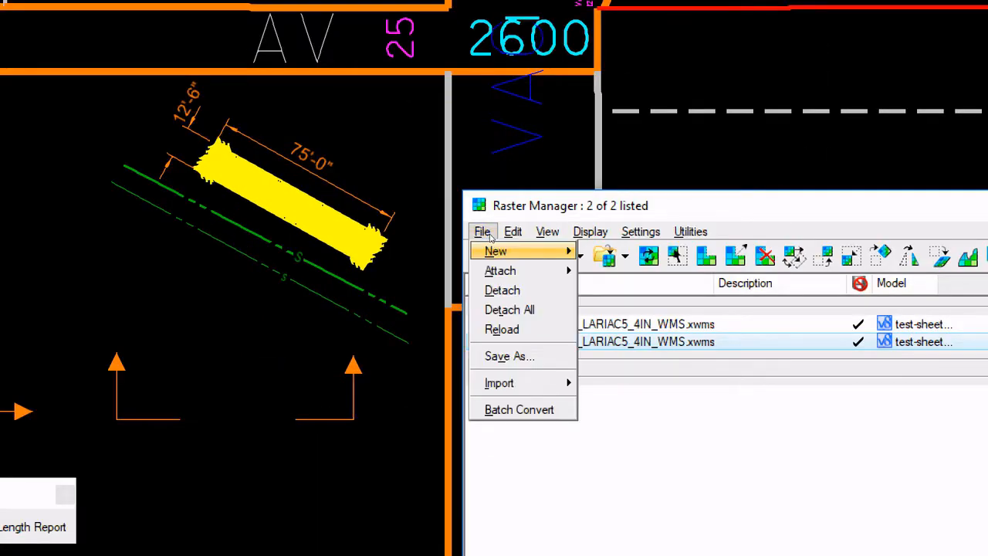
mouse_move(512, 269)
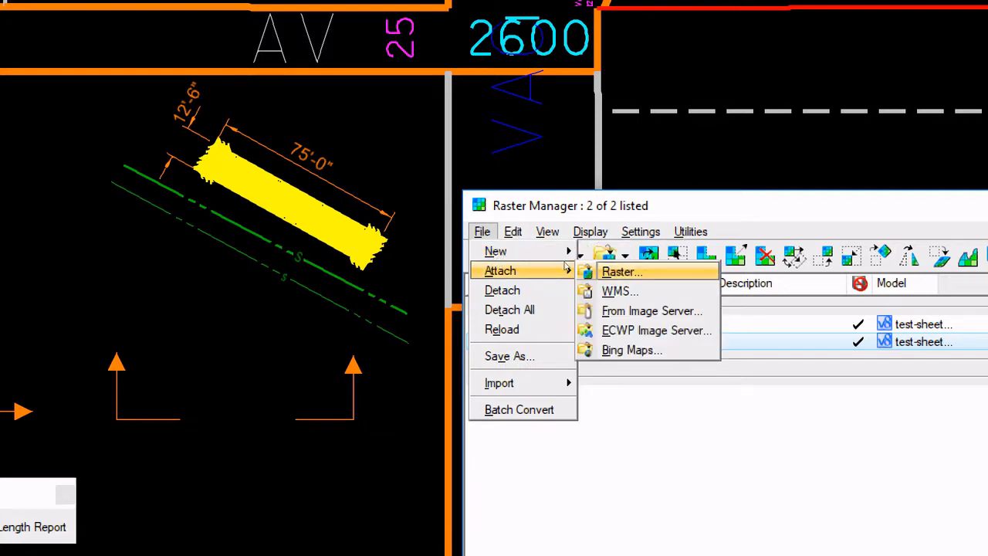
key(Down)
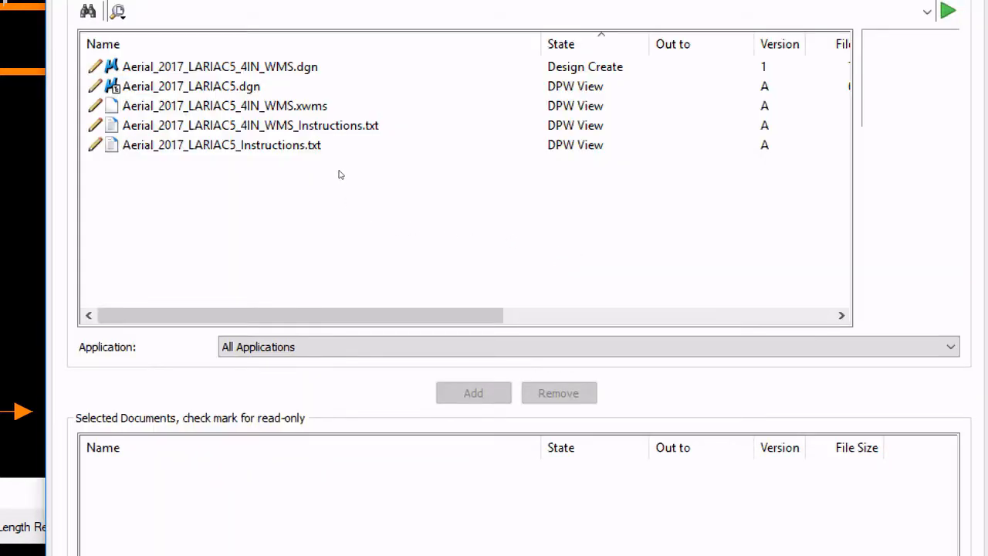
click(339, 106)
click(483, 392)
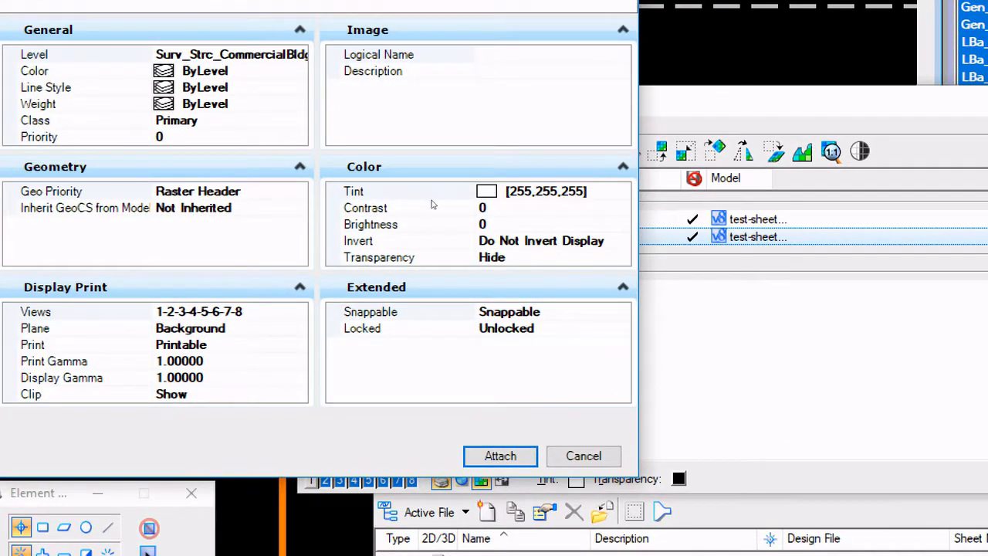
Set the raster attachment's level to Gen_Aerial and attach the aerial image with the other settings at their defaults
key(Tab)
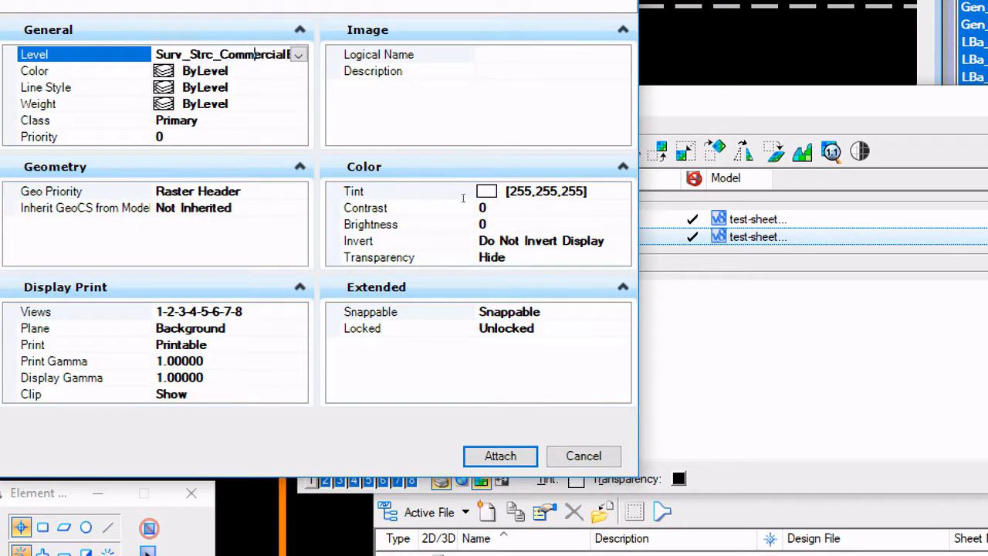
key(alt+Down)
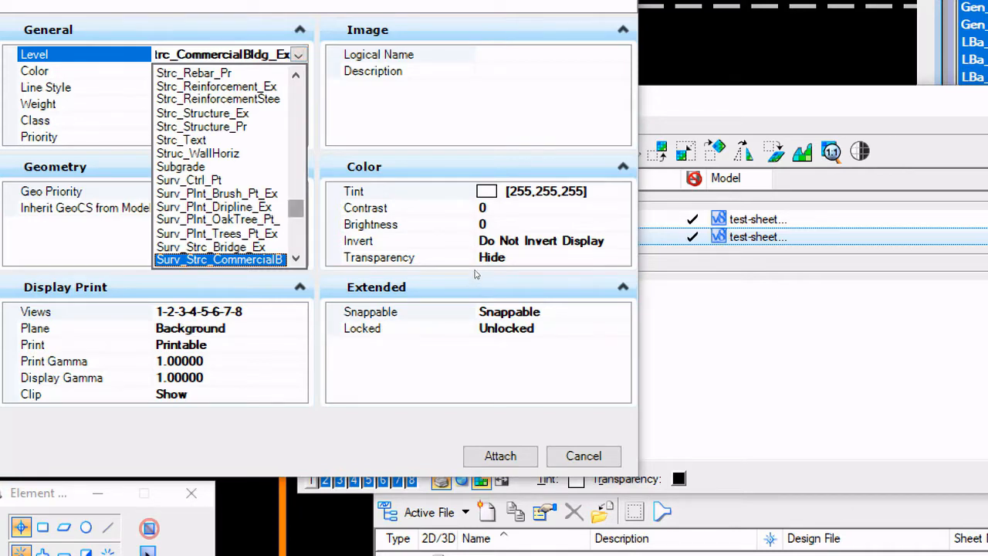
scroll(474, 274, up, 10)
scroll(475, 262, up, 15)
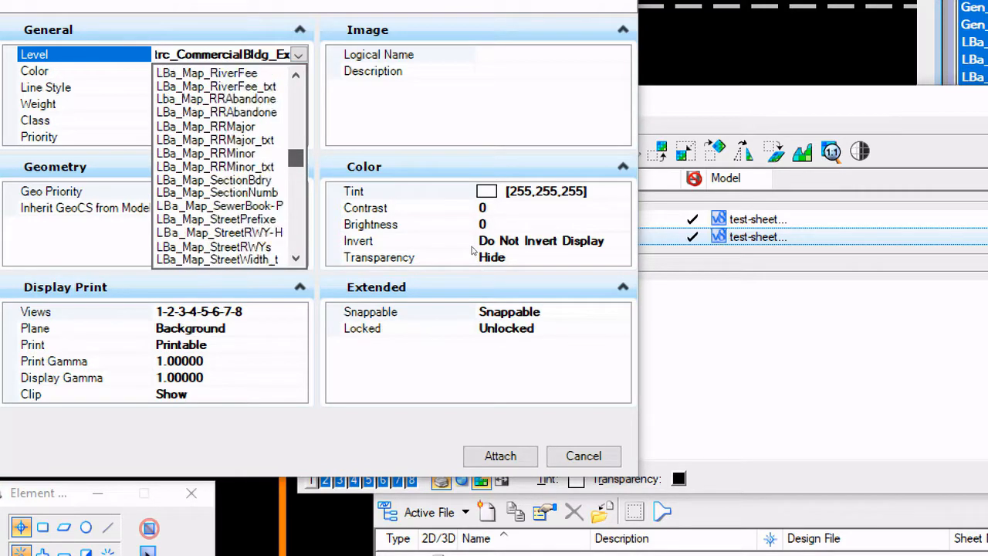
scroll(471, 223, up, 15)
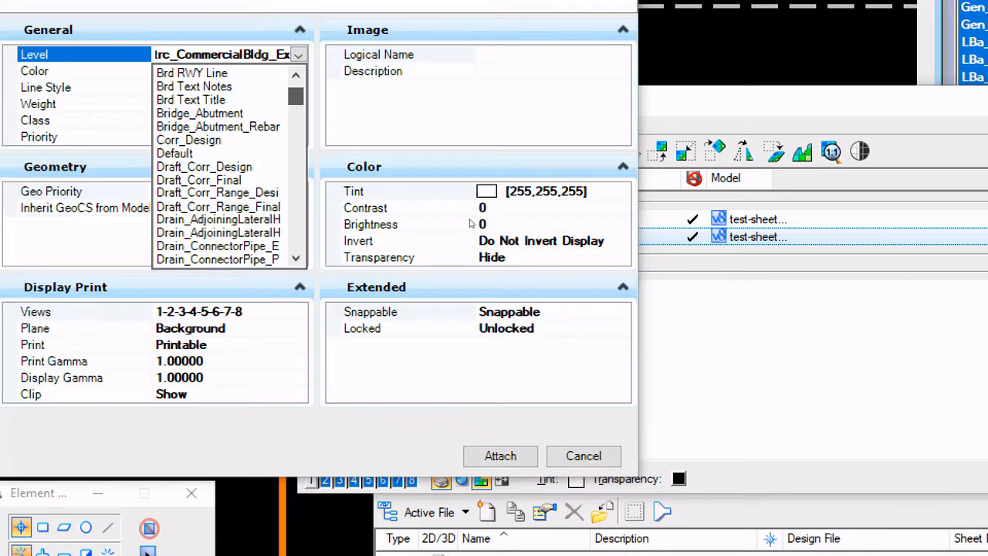
scroll(470, 223, down, 8)
scroll(471, 223, up, 2)
scroll(472, 223, up, 12)
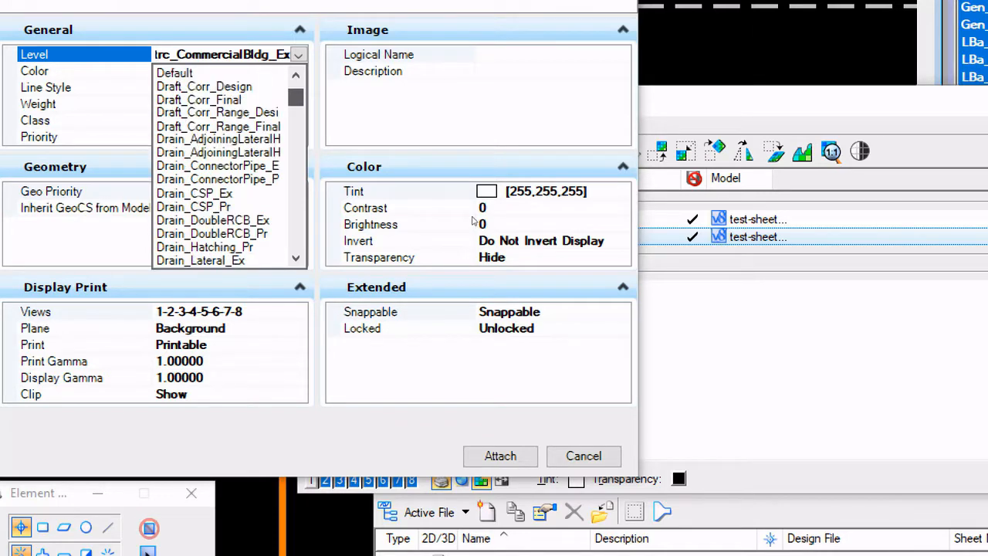
scroll(474, 227, down, 20)
scroll(474, 233, up, 10)
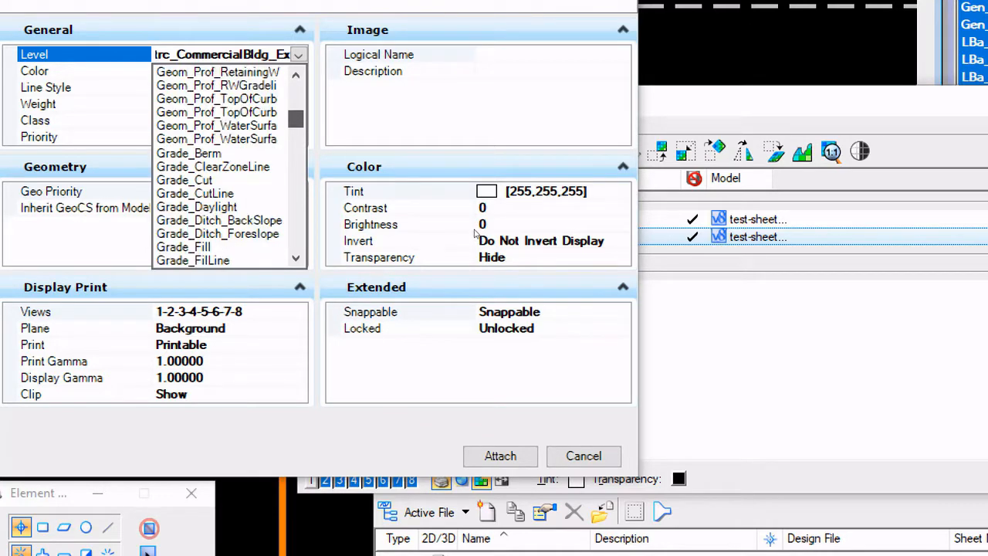
scroll(474, 233, up, 5)
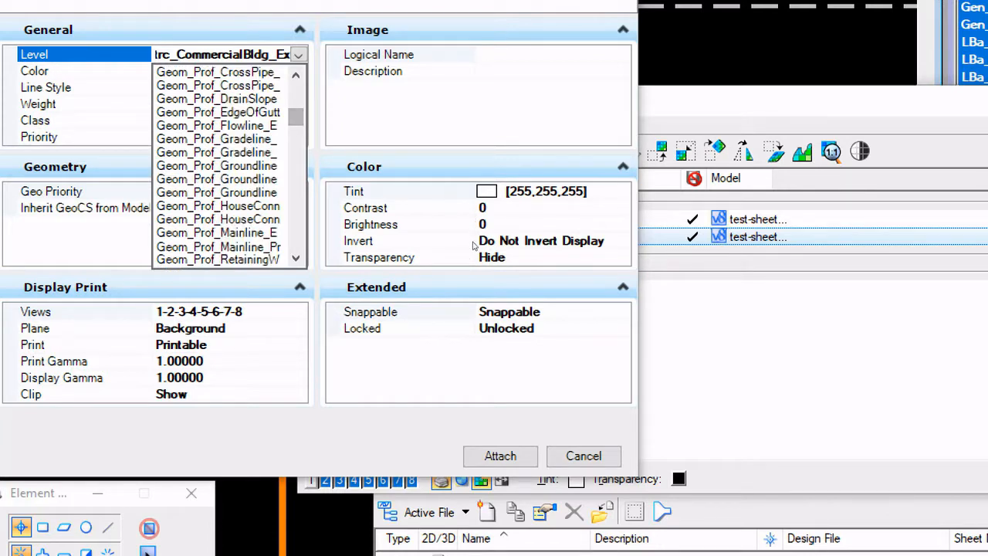
scroll(474, 244, down, 5)
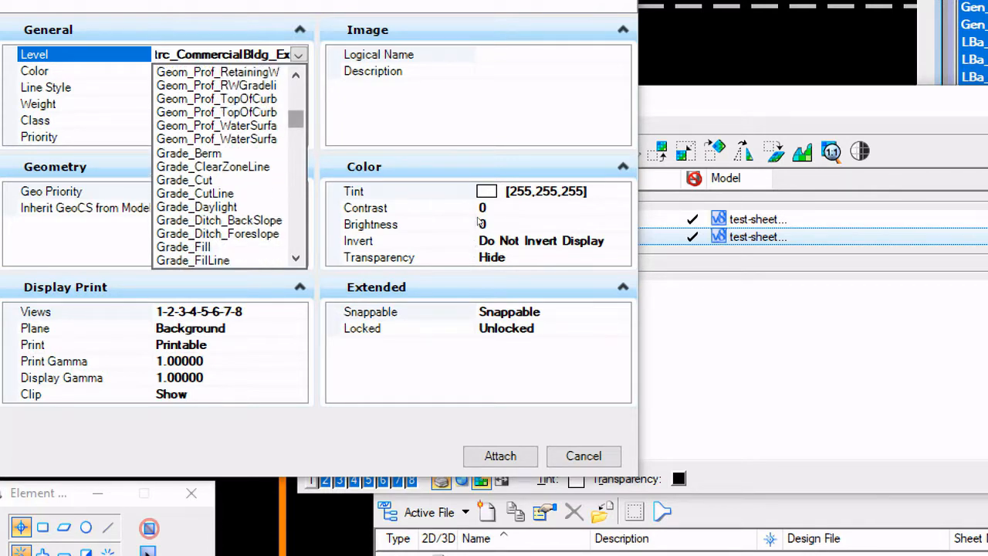
scroll(477, 232, up, 10)
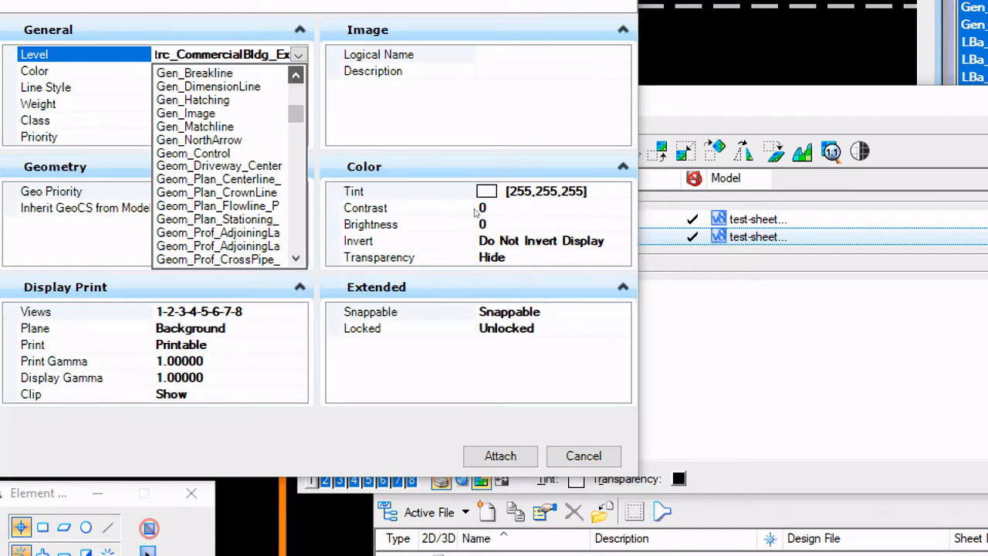
scroll(476, 214, up, 1)
click(296, 75)
click(261, 85)
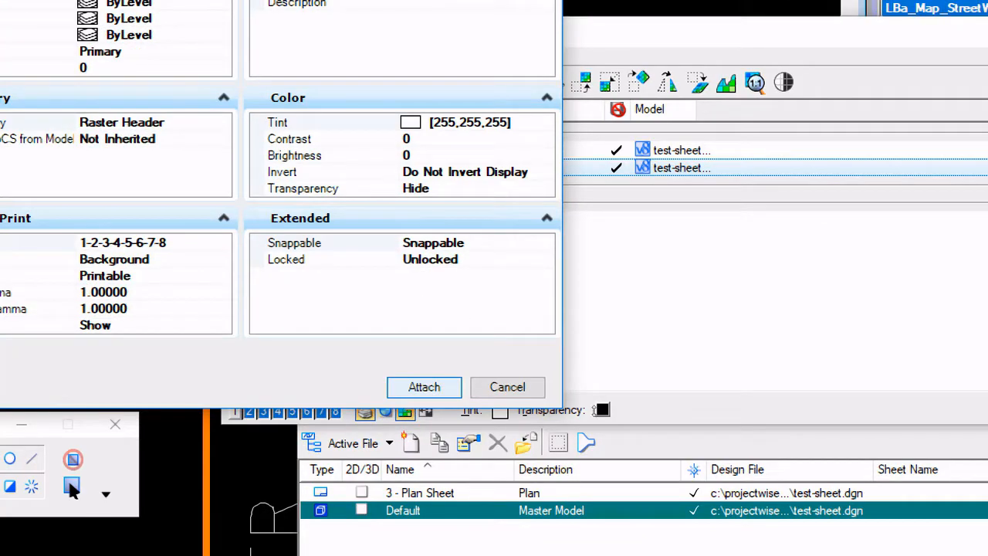
key(Return)
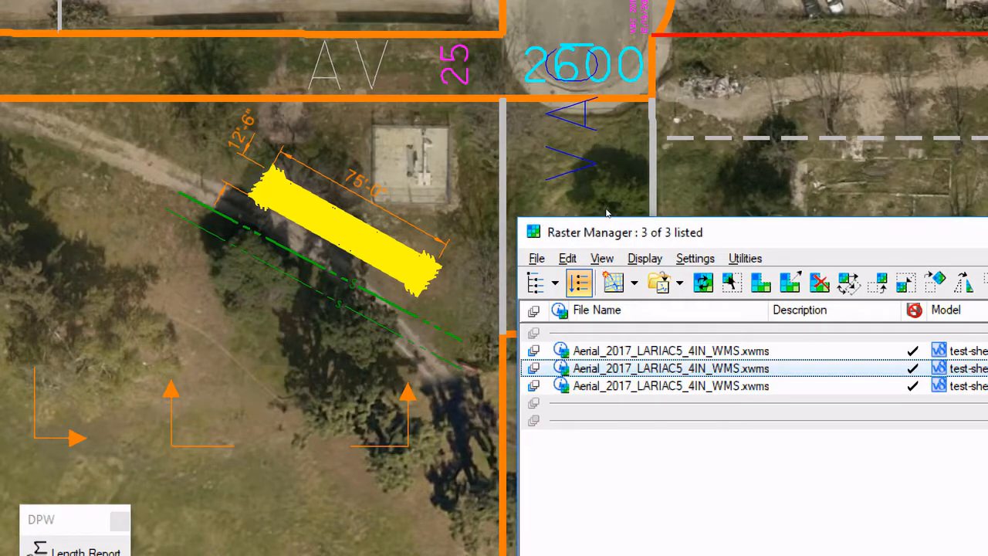
Move Raster Manager clear of the drawing and examine the aerial imagery beneath the parcel linework along River Av north of Fern Av
drag(531, 225, 805, 196)
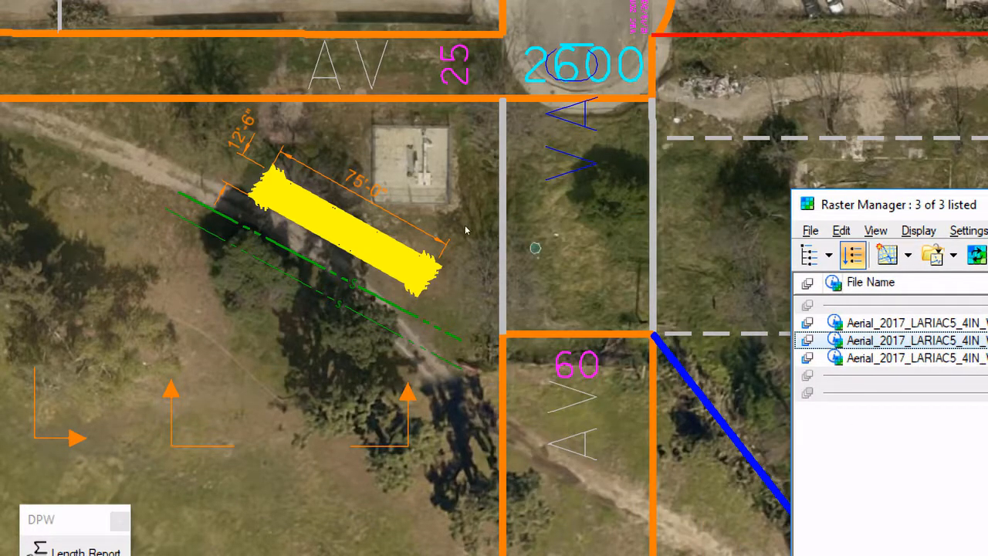
scroll(466, 225, down, 2)
scroll(466, 225, down, 2)
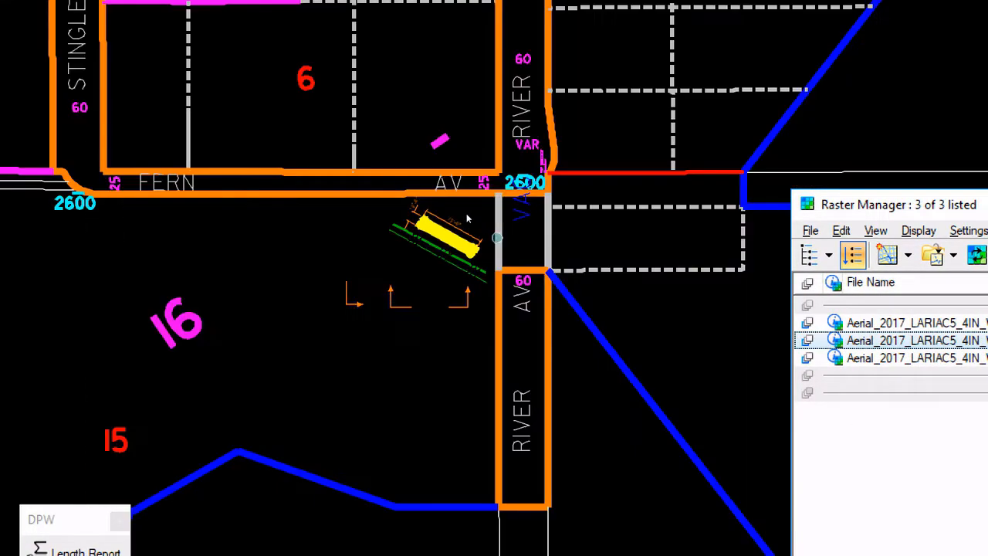
middle_drag(476, 131, 468, 246)
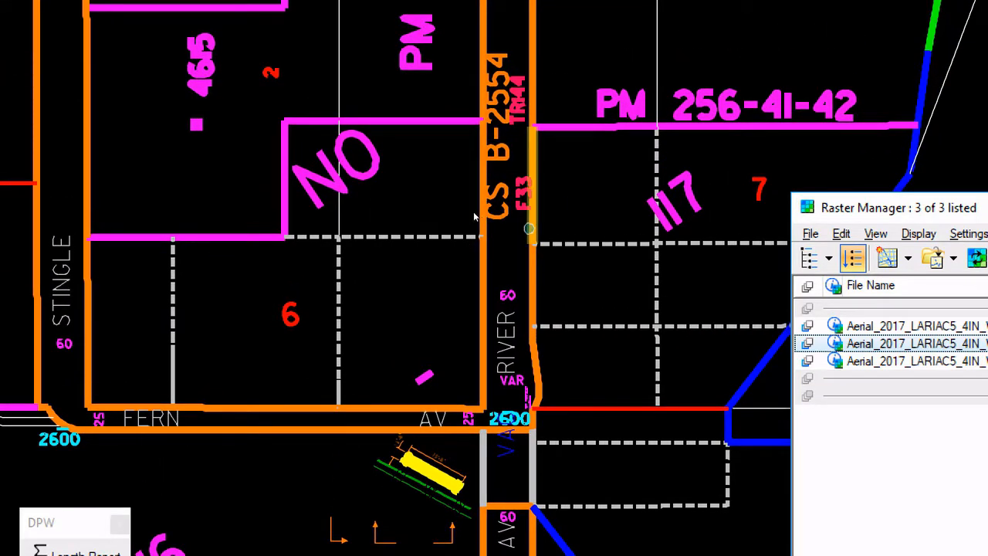
scroll(466, 230, up, 2)
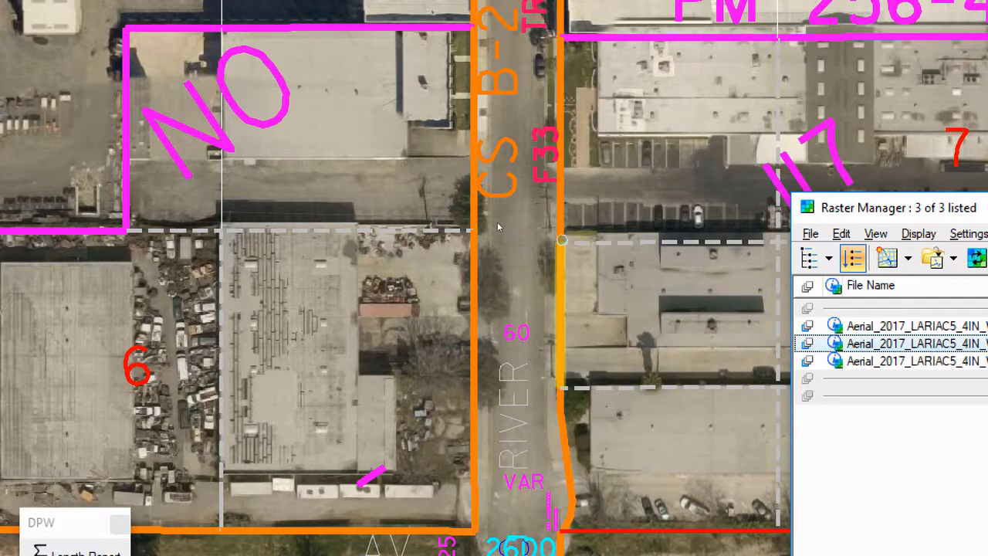
mouse_move(497, 221)
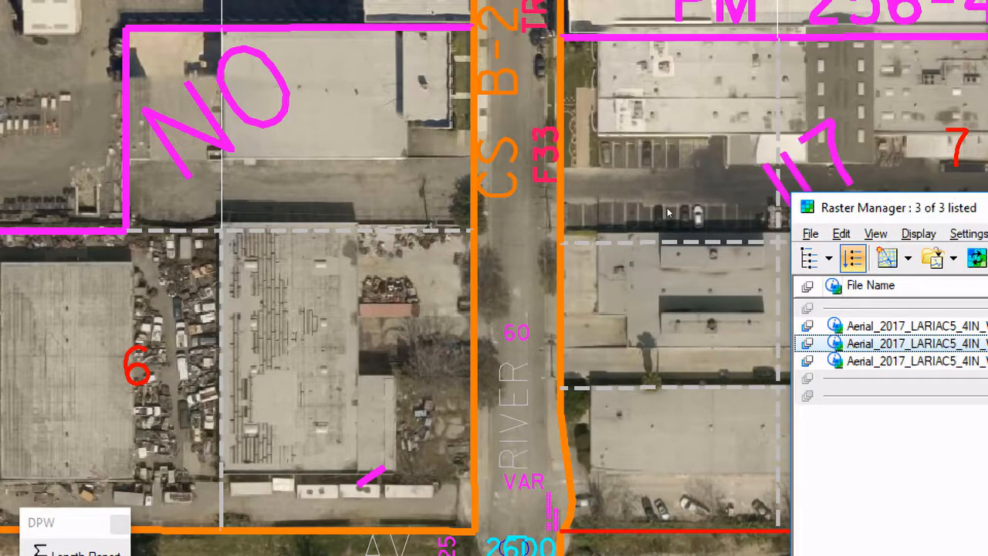
drag(880, 207, 575, 173)
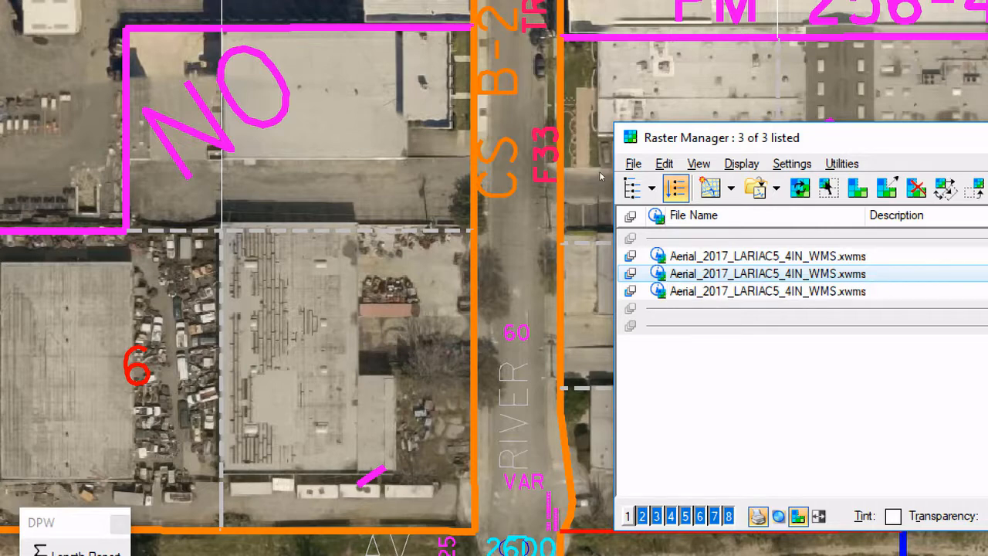
drag(600, 172, 461, 177)
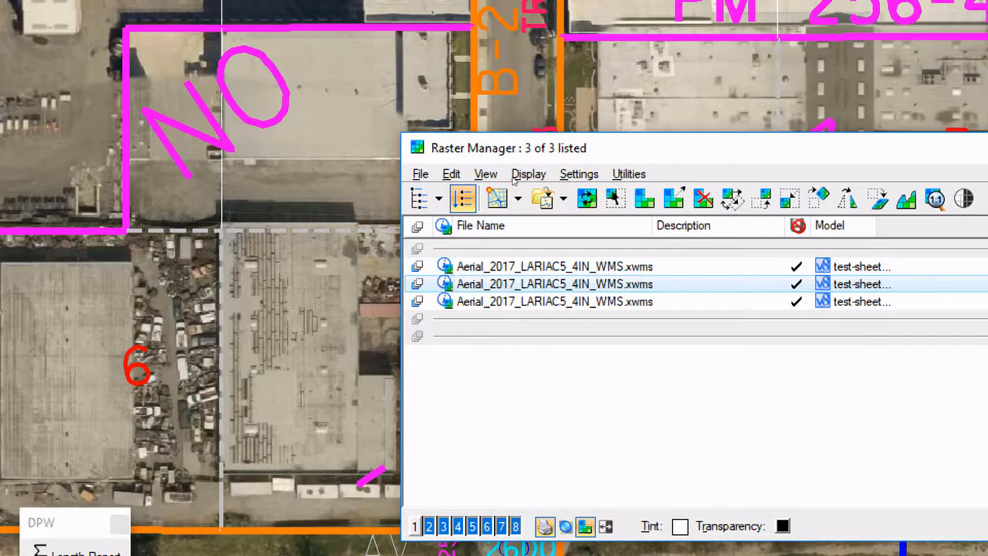
drag(513, 147, 382, 116)
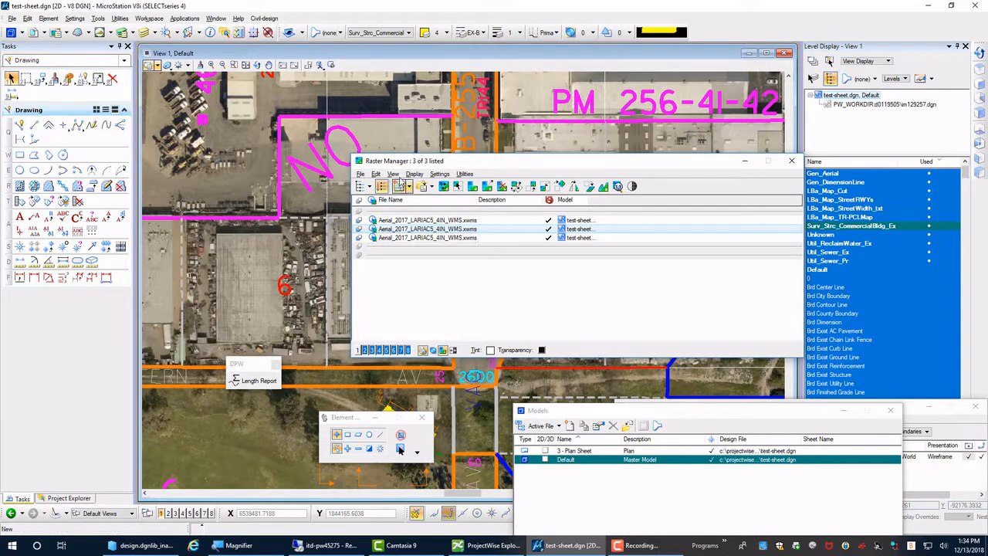
drag(401, 161, 492, 175)
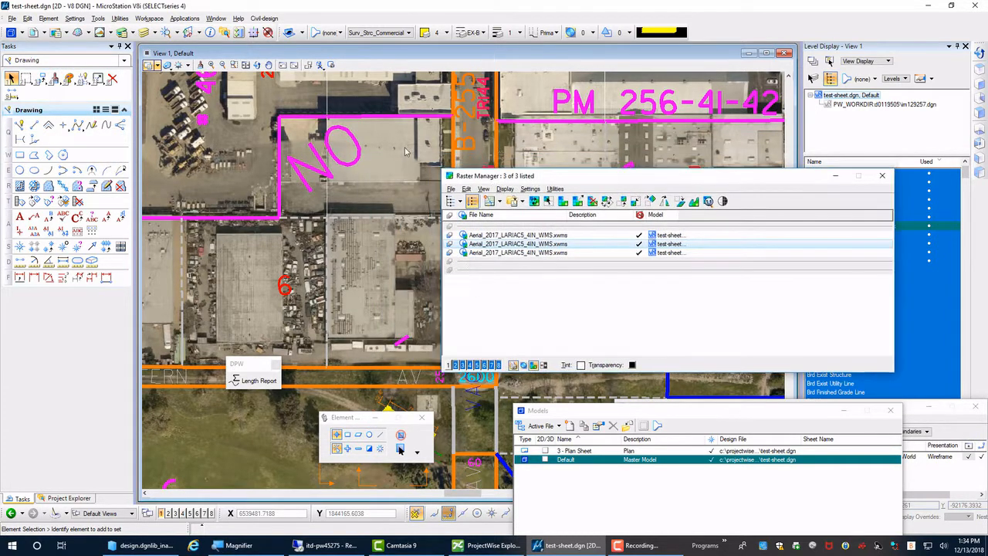
Fit View 1 to all files to examine the aerial's full coverage, moving Raster Manager and the Models window clear of it
click(245, 65)
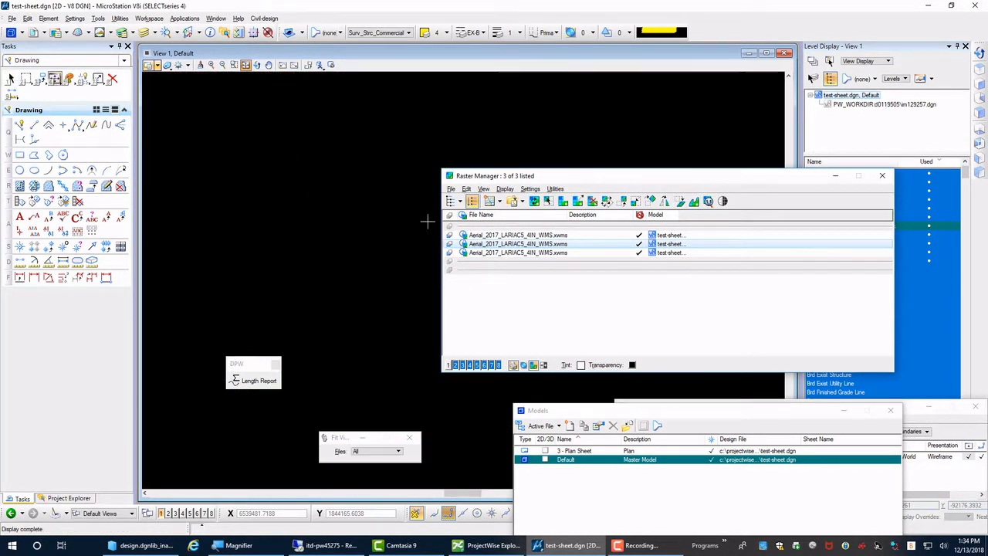
drag(491, 178, 688, 150)
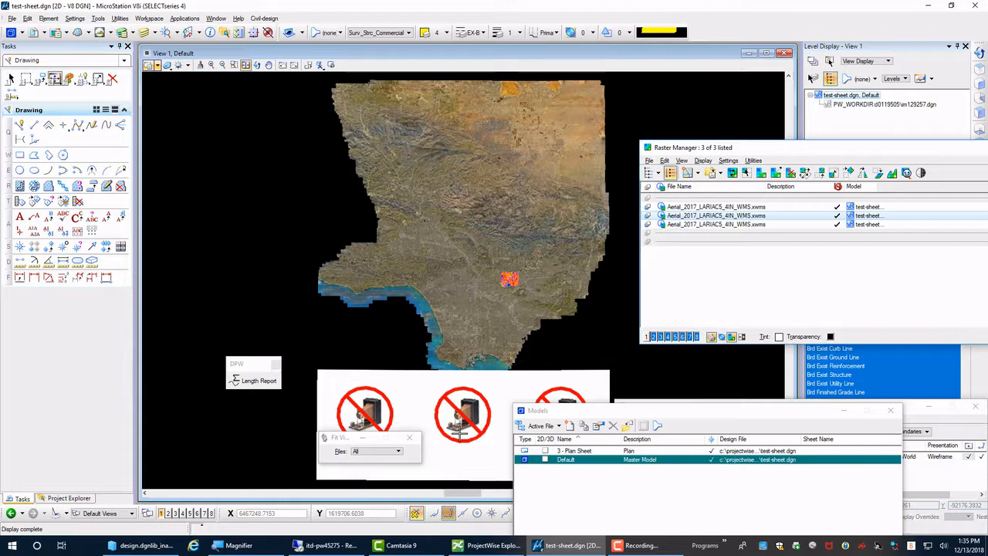
drag(576, 406, 650, 364)
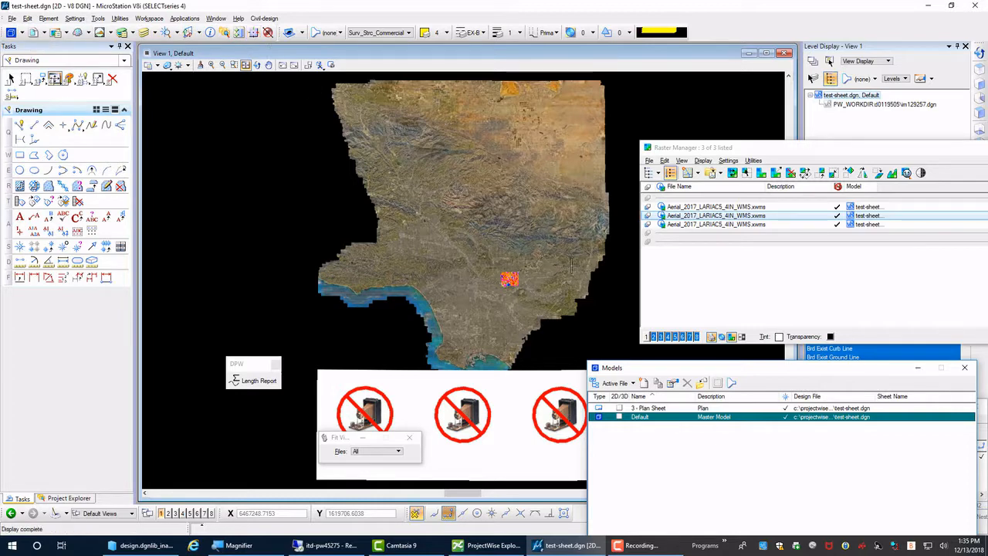
Turn off the display of the last listed aerial attachment in View 1
click(682, 224)
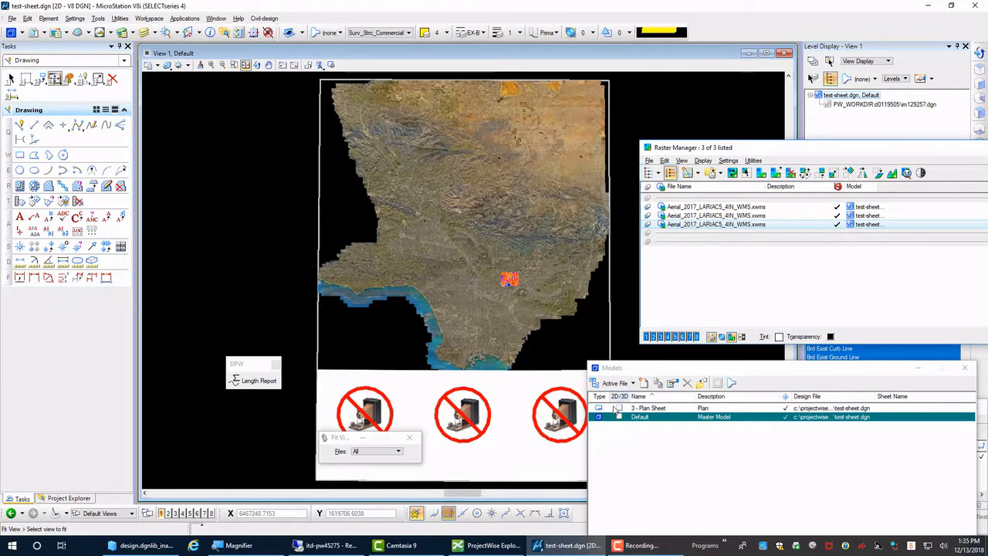
click(647, 337)
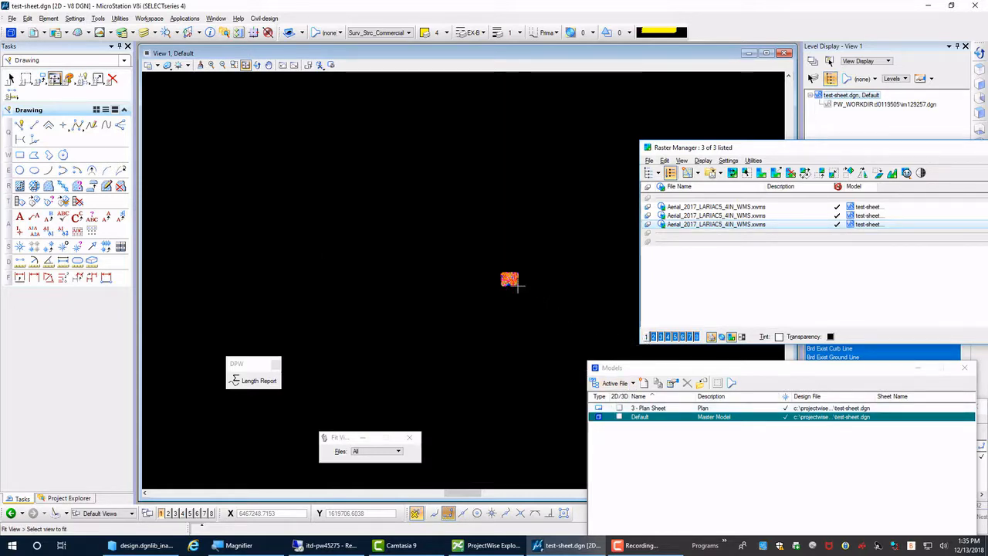
Apply the saved view Fake Building to View 1 and close the saved view windows
scroll(516, 286, up, 4)
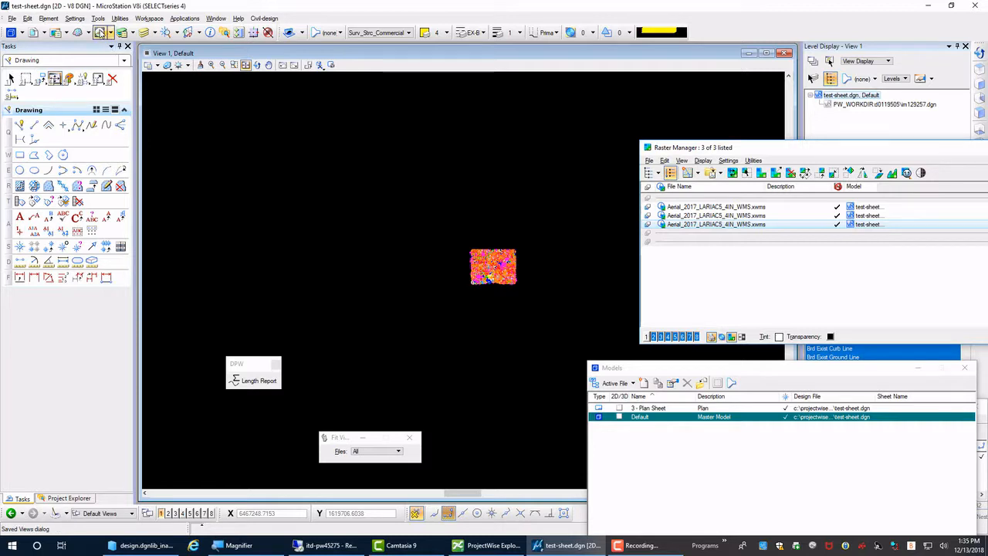
click(99, 31)
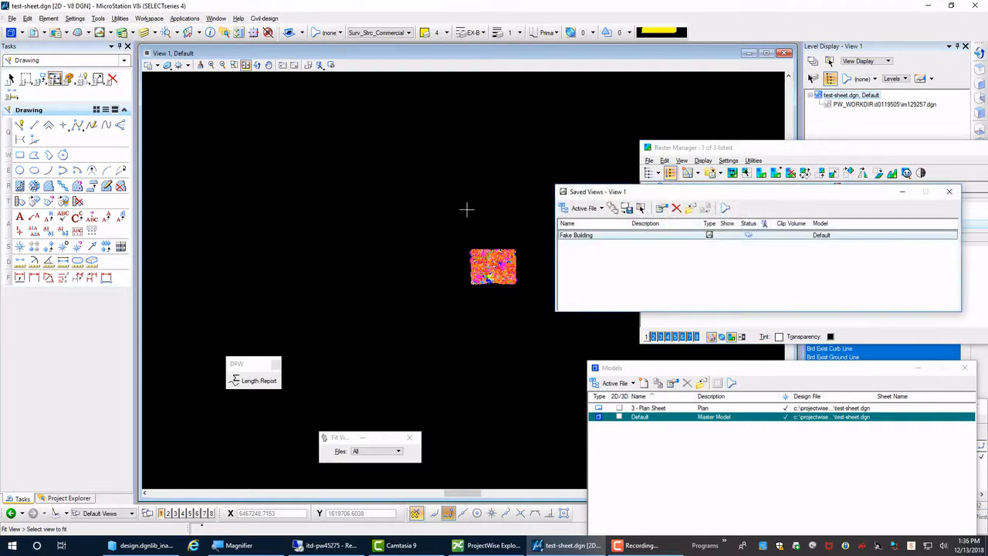
click(640, 207)
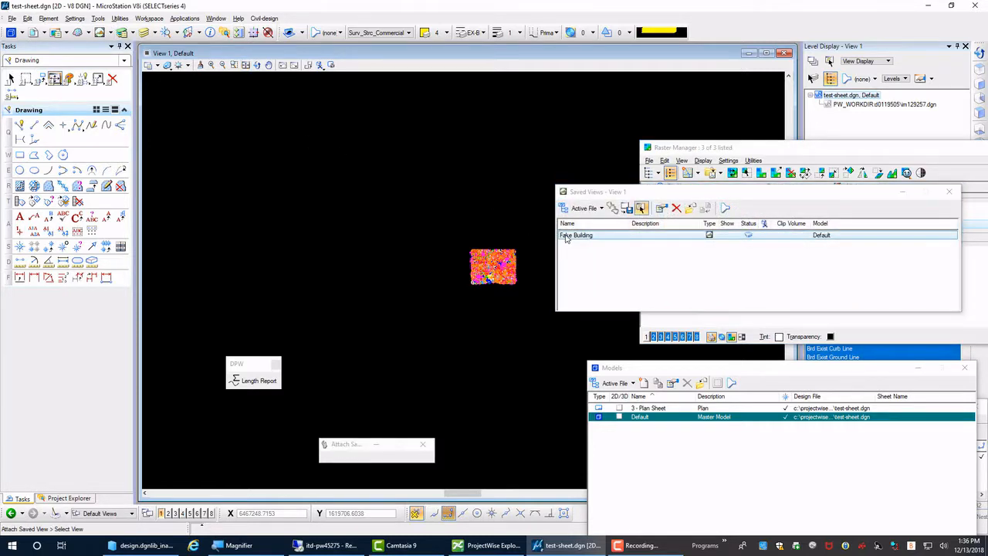
click(495, 216)
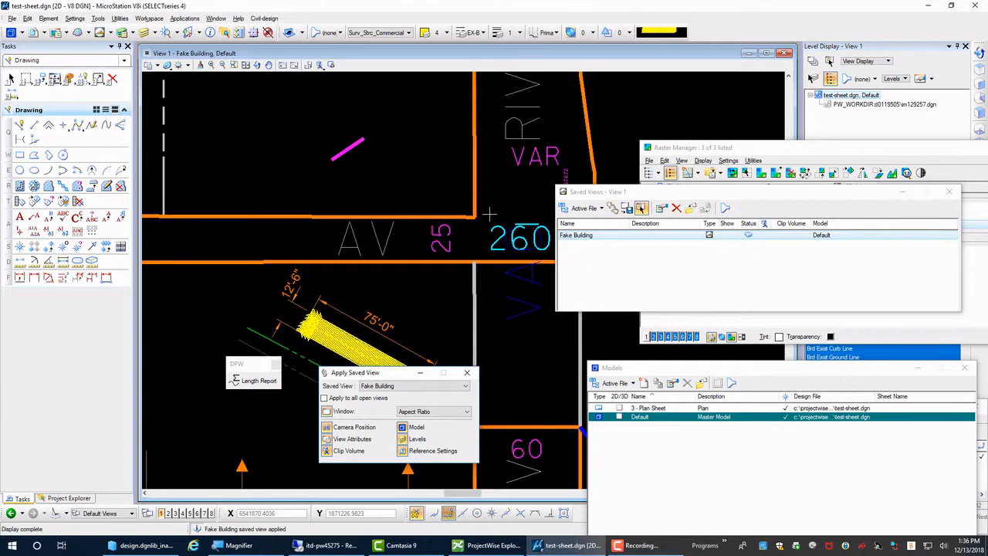
click(466, 374)
click(949, 191)
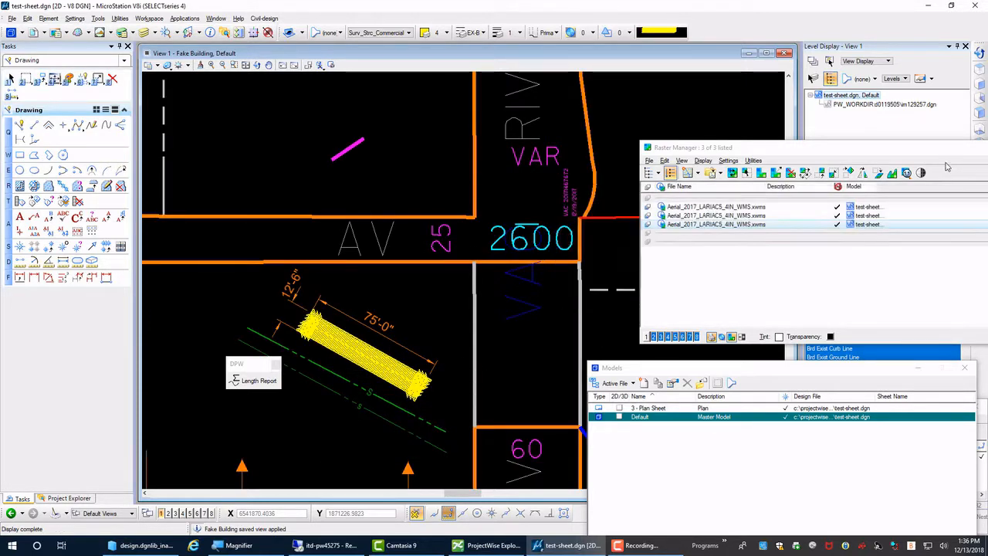
Close the Raster Manager, Models and References windows, and move the DPW tool box clear of the green sewer lines
drag(942, 149, 798, 143)
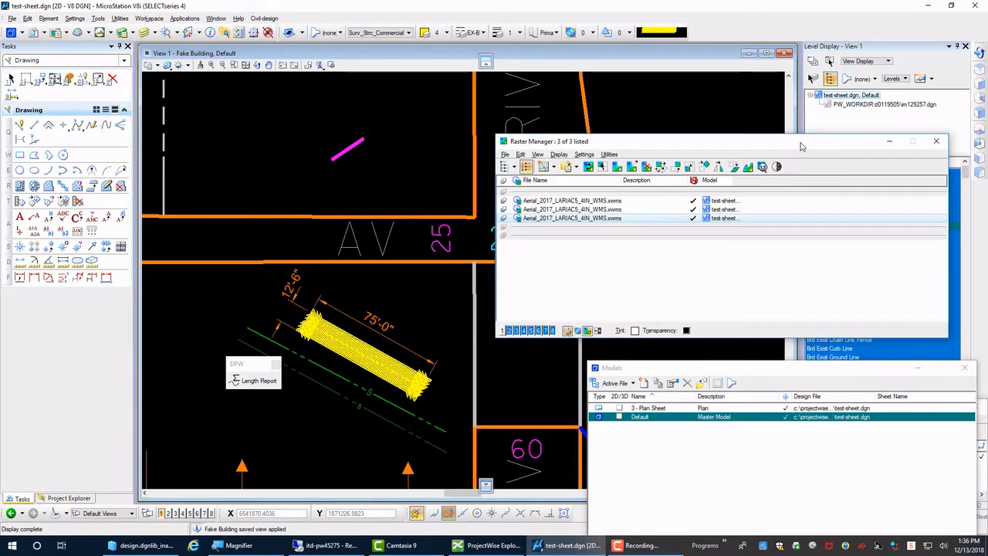
click(936, 143)
drag(850, 373, 844, 313)
click(960, 308)
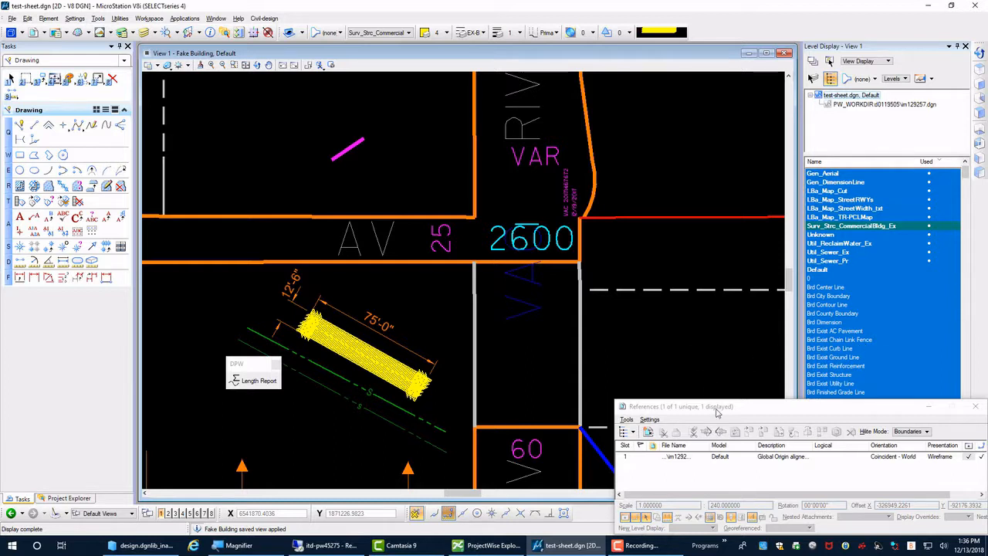
drag(716, 408, 689, 339)
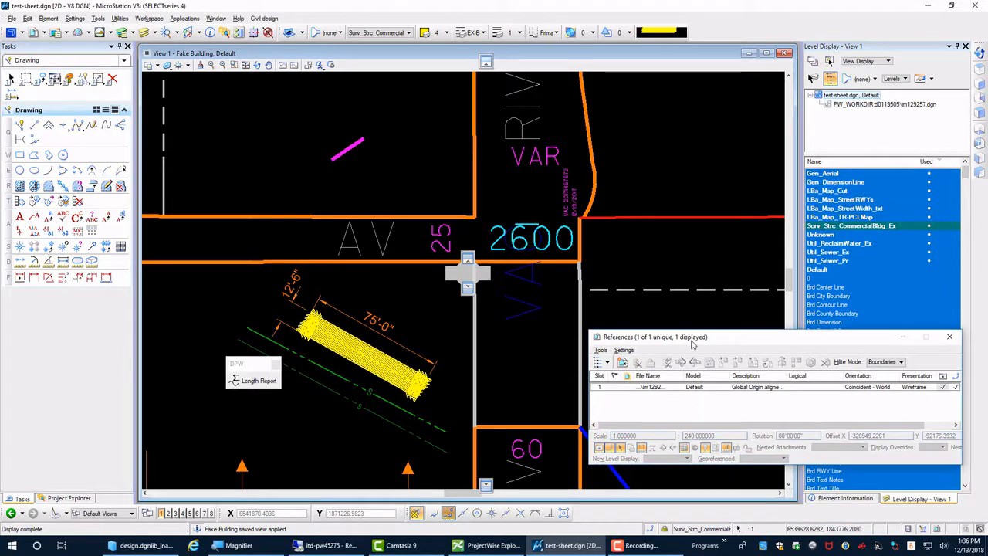
click(951, 338)
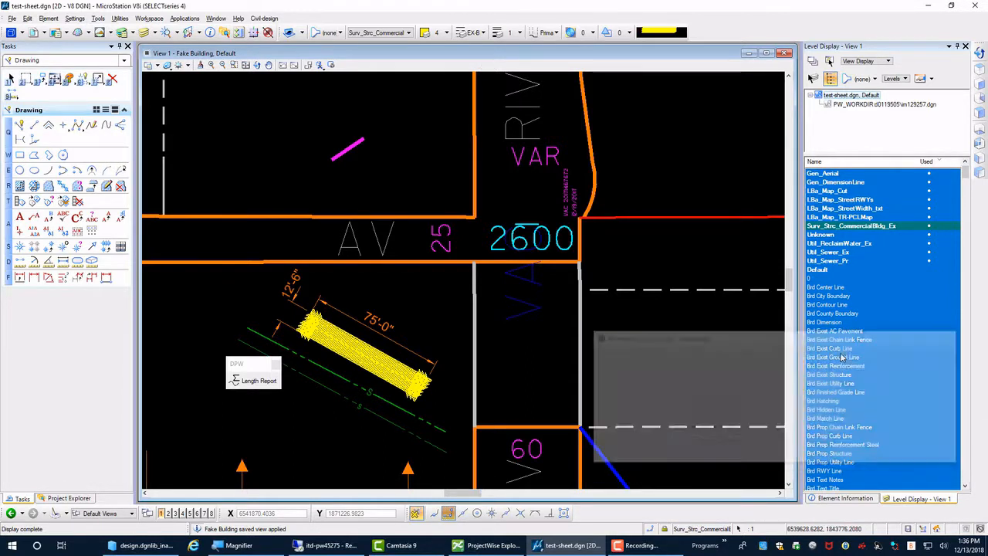
drag(247, 369, 288, 404)
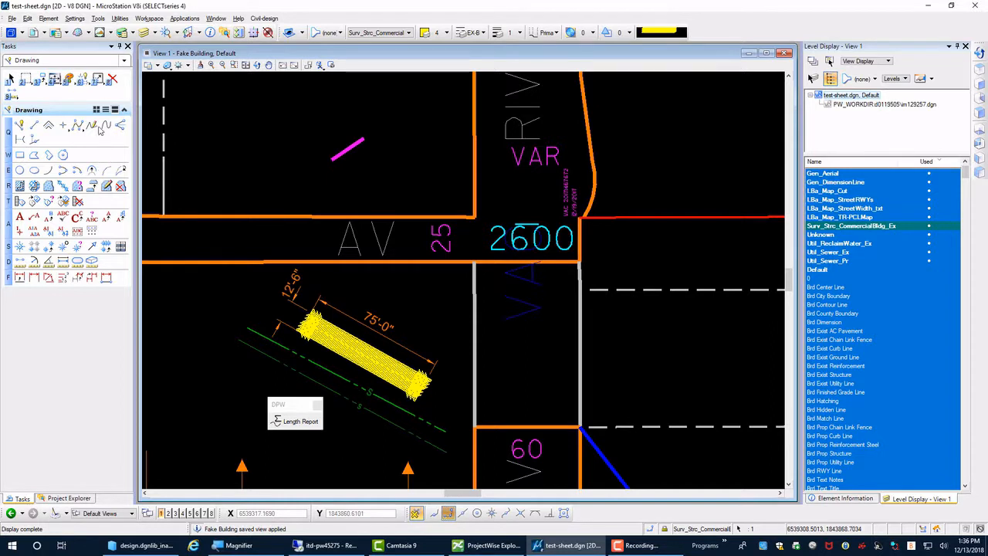
Change the layout mode of the main task tools so each group's individual tools are laid out in rows
right_click(88, 83)
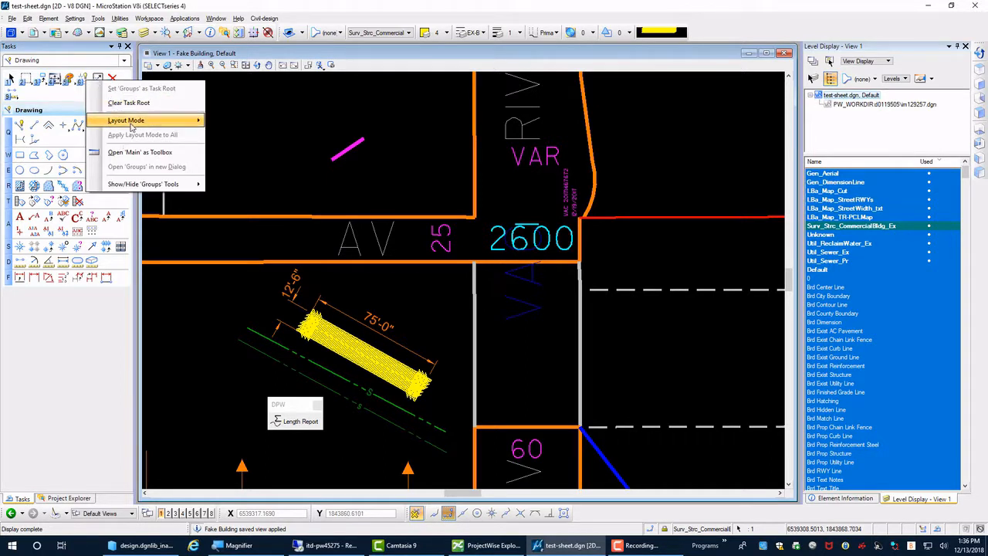
mouse_move(133, 121)
click(229, 142)
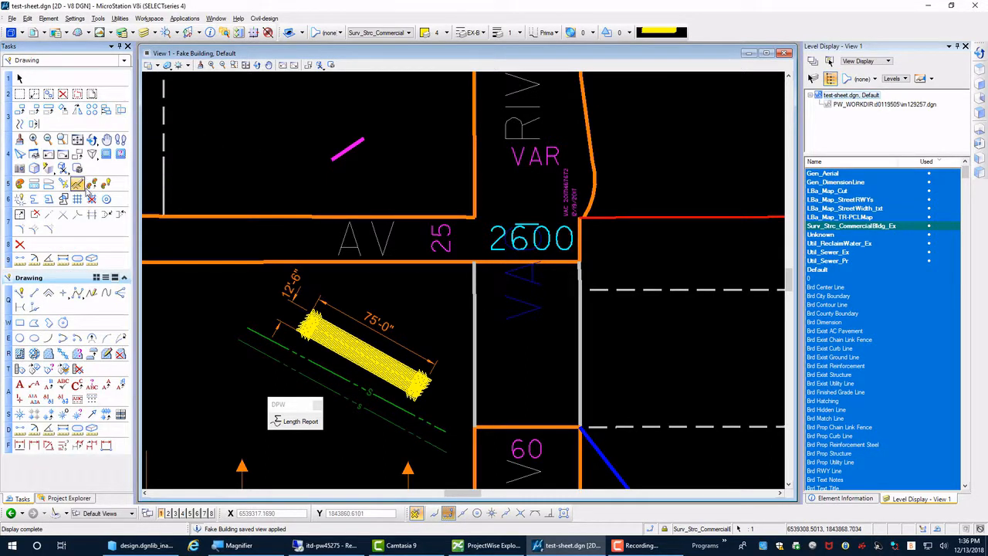
Try to match the active element settings to the orange street right-of-way lines along the avenue
click(105, 183)
click(176, 210)
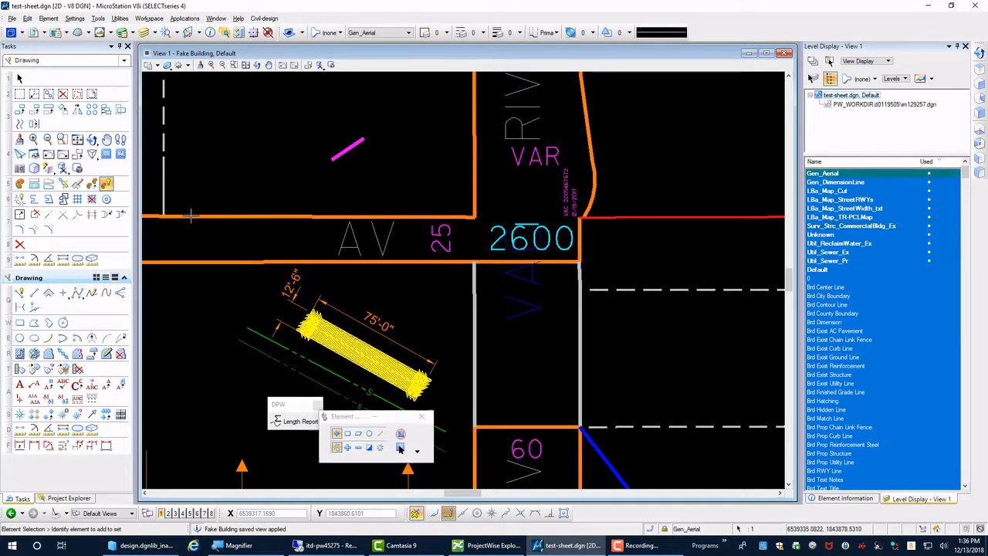
click(107, 183)
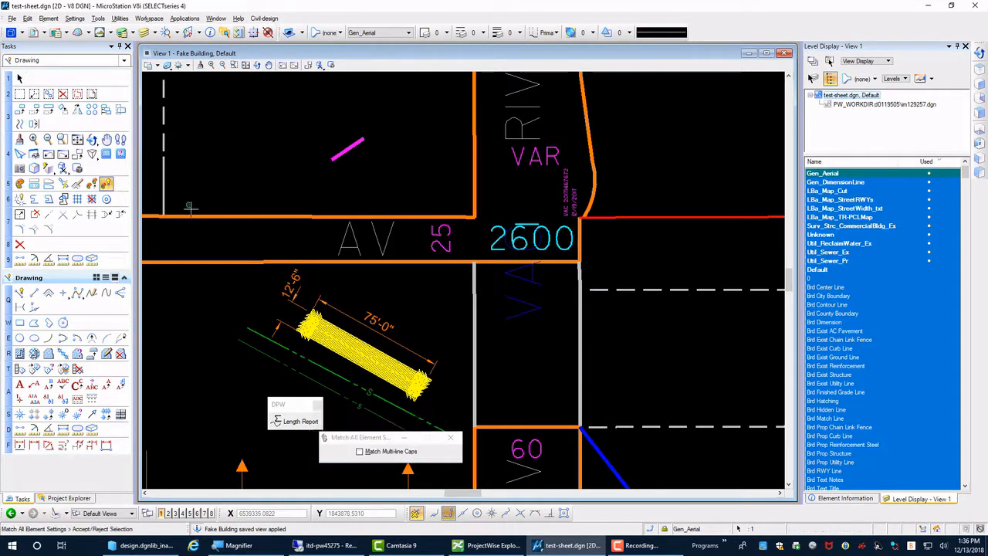
click(196, 261)
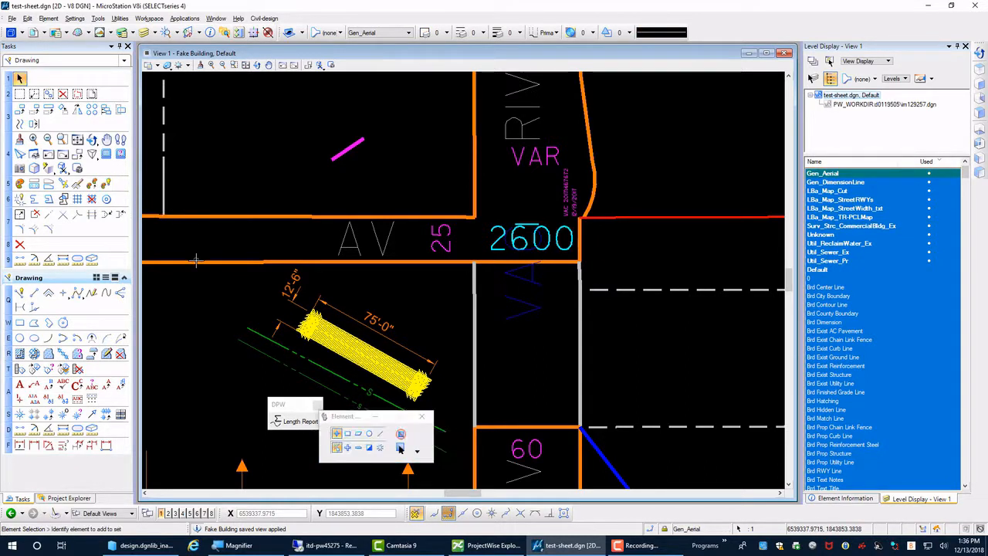
Match all active element settings to the orange right-of-way line, the dashed LBa_Map_Cut line, and the LBa_Map_StreetRWYs line again
click(221, 217)
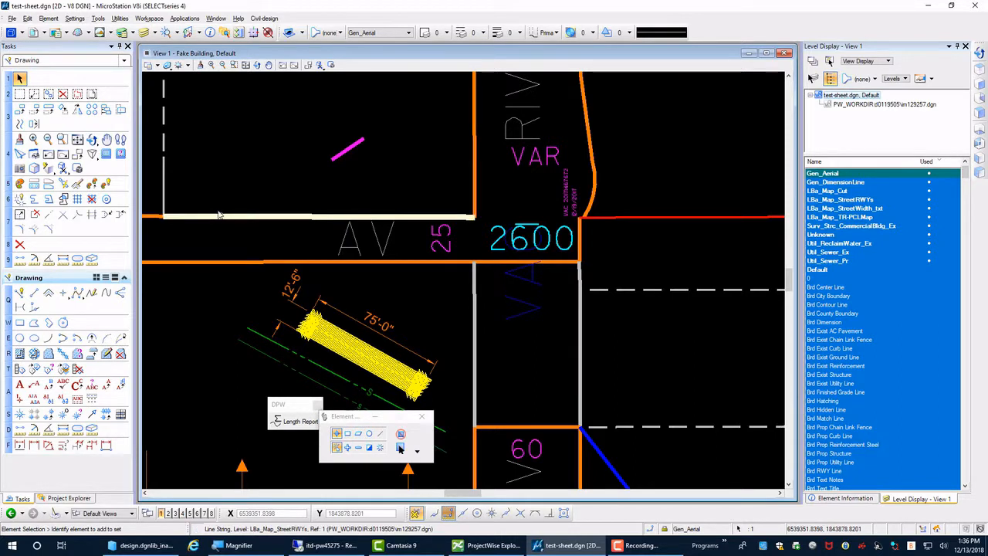
click(107, 185)
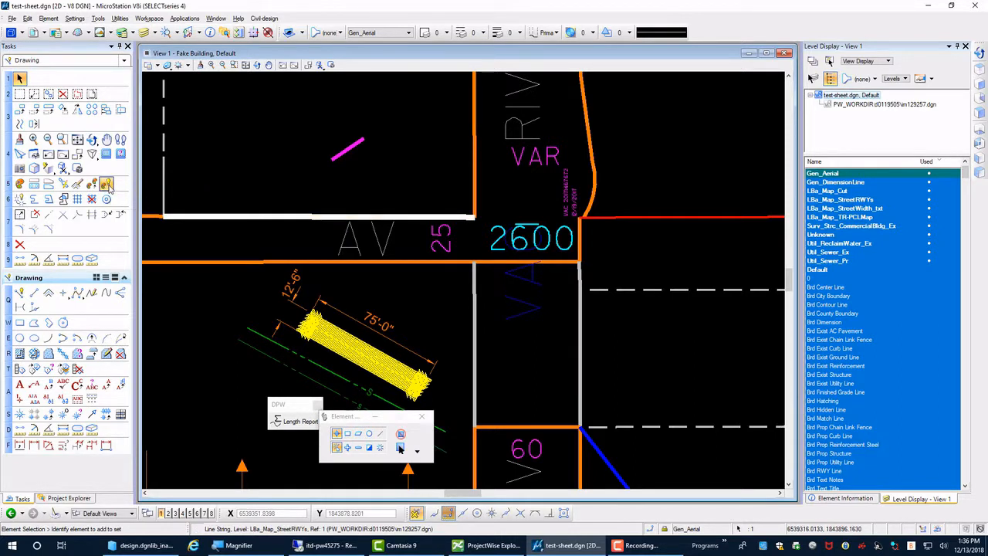
click(210, 216)
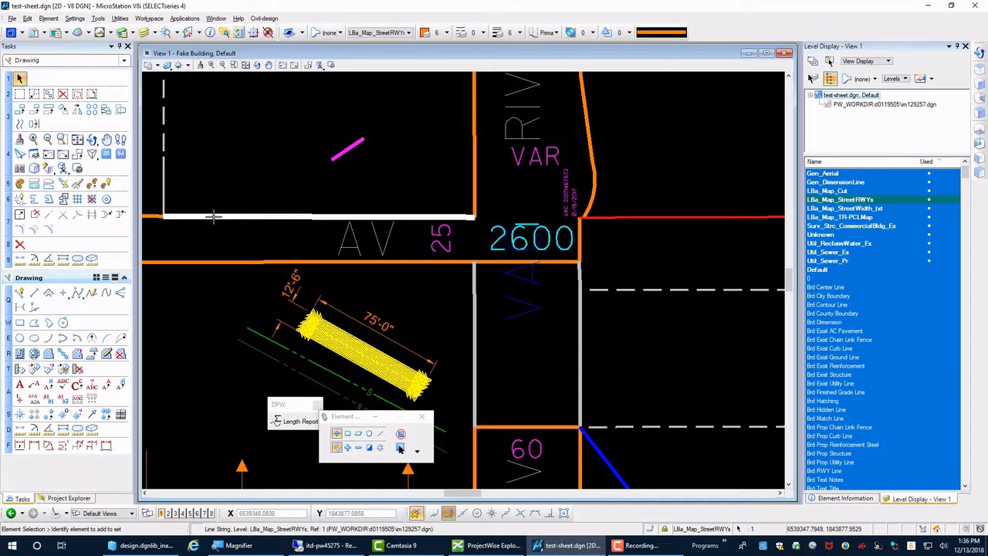
click(166, 191)
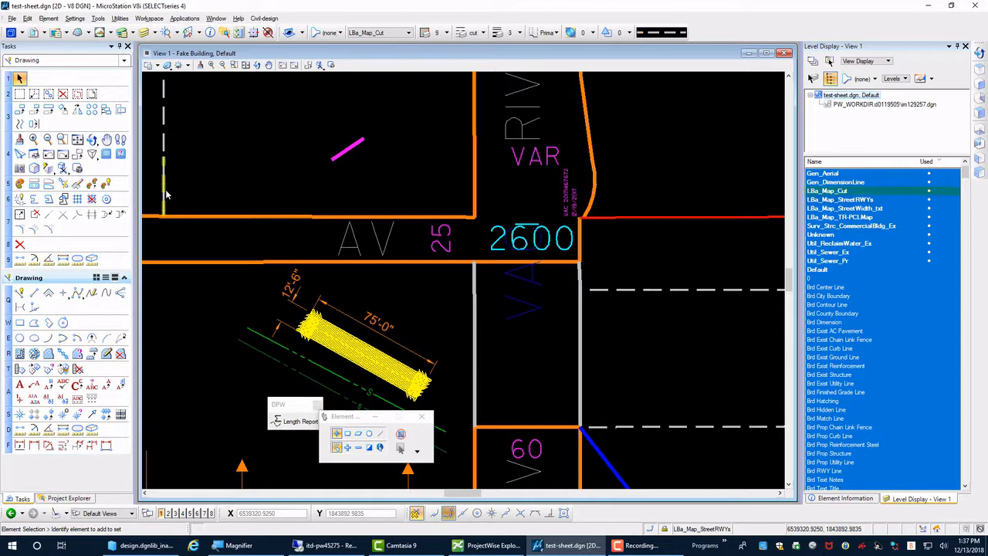
click(200, 219)
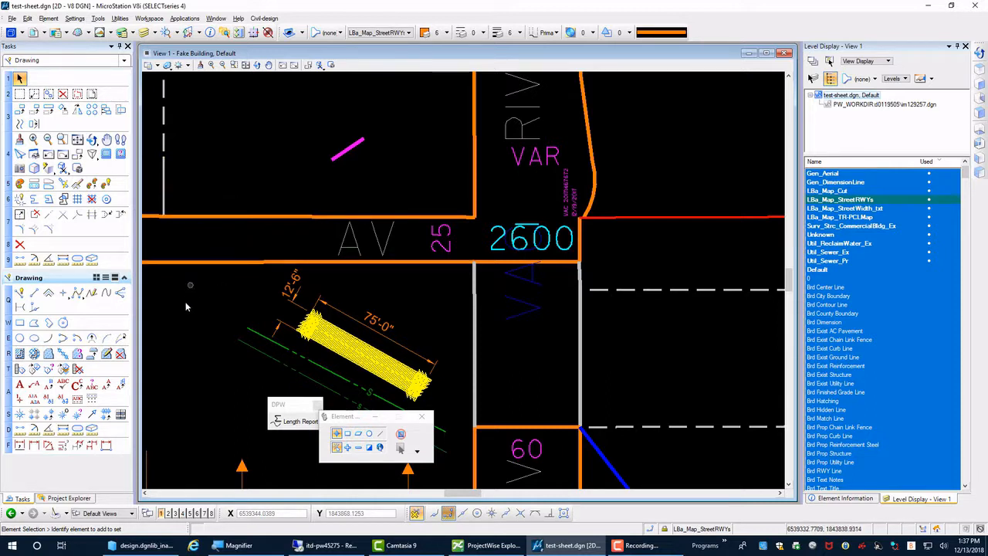
Move the element selection settings and the DPW tool box clear of the building and the section arrows
mouse_move(189, 307)
middle_down()
mouse_move(219, 285)
mouse_move(225, 261)
middle_up()
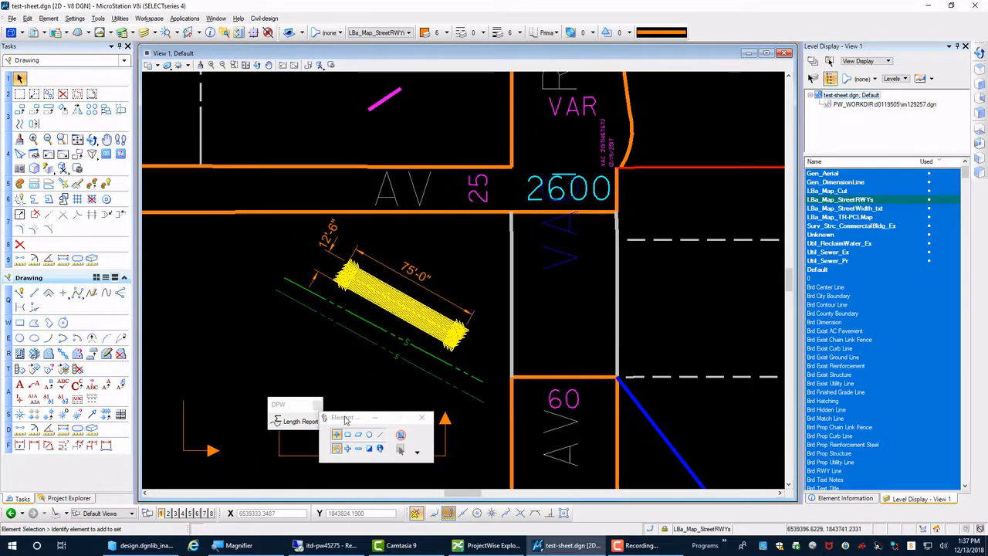
drag(344, 417, 576, 384)
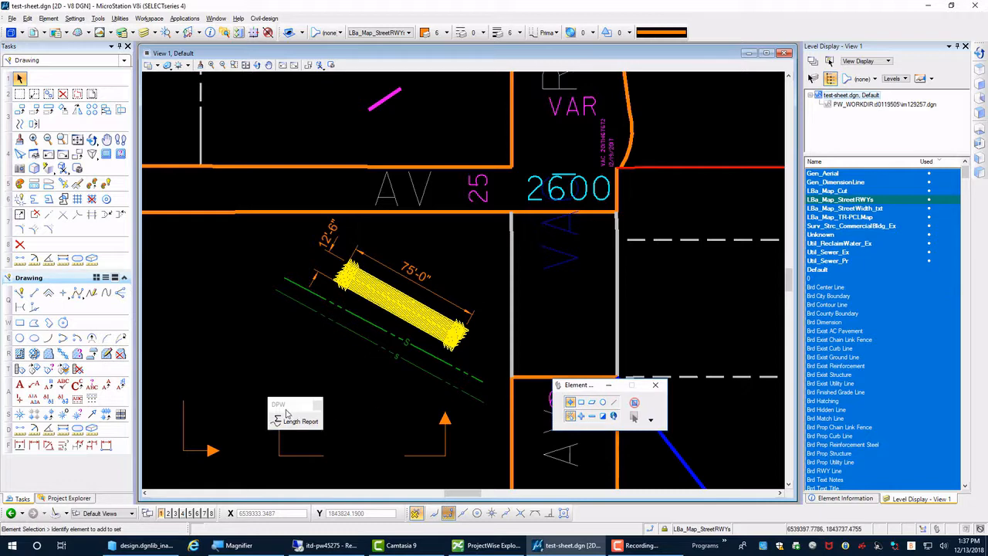
drag(286, 405, 322, 400)
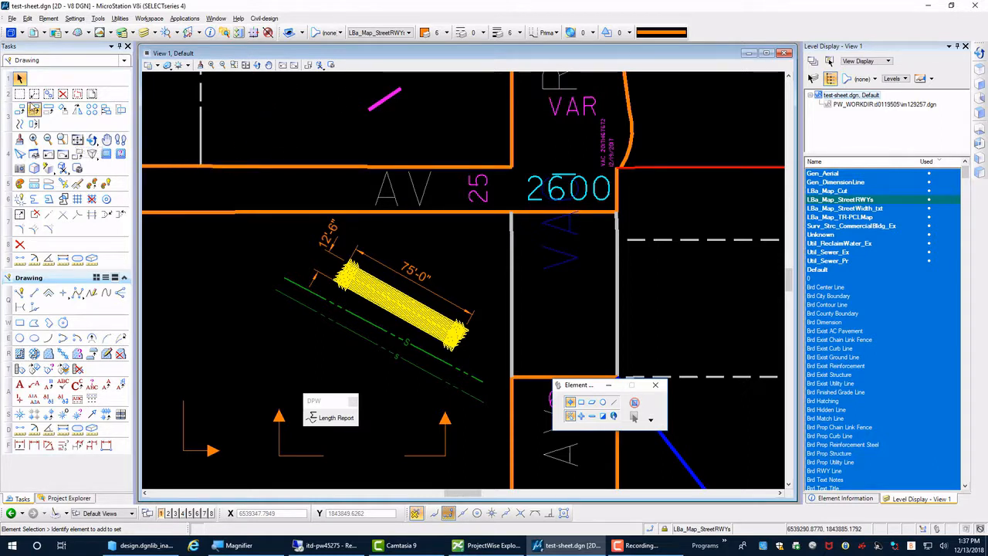
Set up Place Fence with type Block and mode Clip, keeping its settings and the DPW tool box close to the building
click(19, 94)
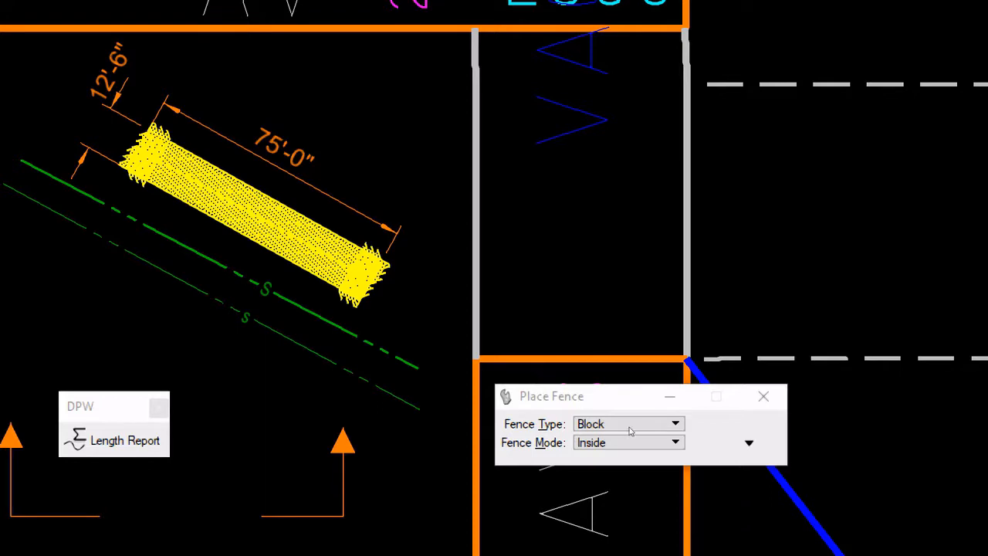
mouse_move(562, 397)
mouse_down()
mouse_move(392, 328)
mouse_move(204, 231)
mouse_up()
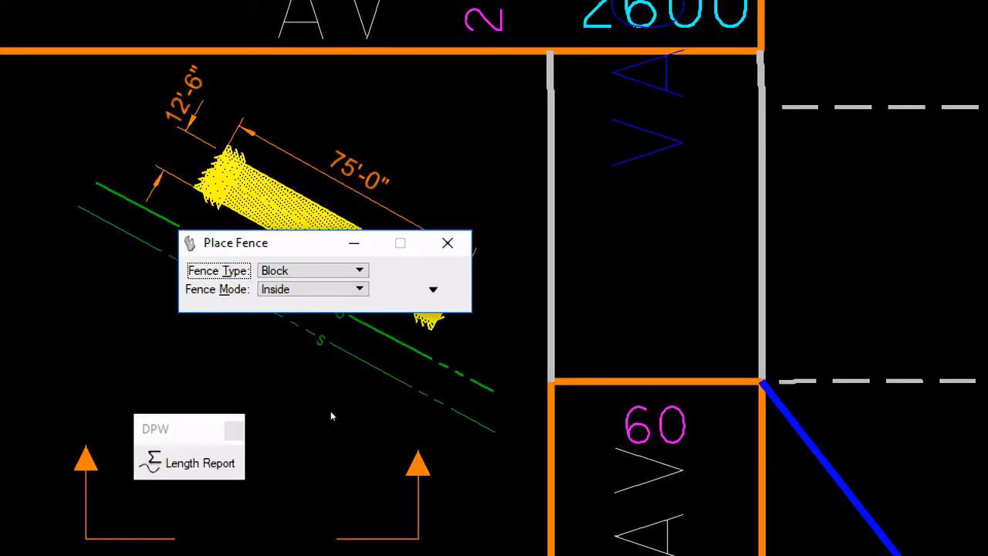
drag(178, 429, 57, 196)
drag(367, 313, 339, 279)
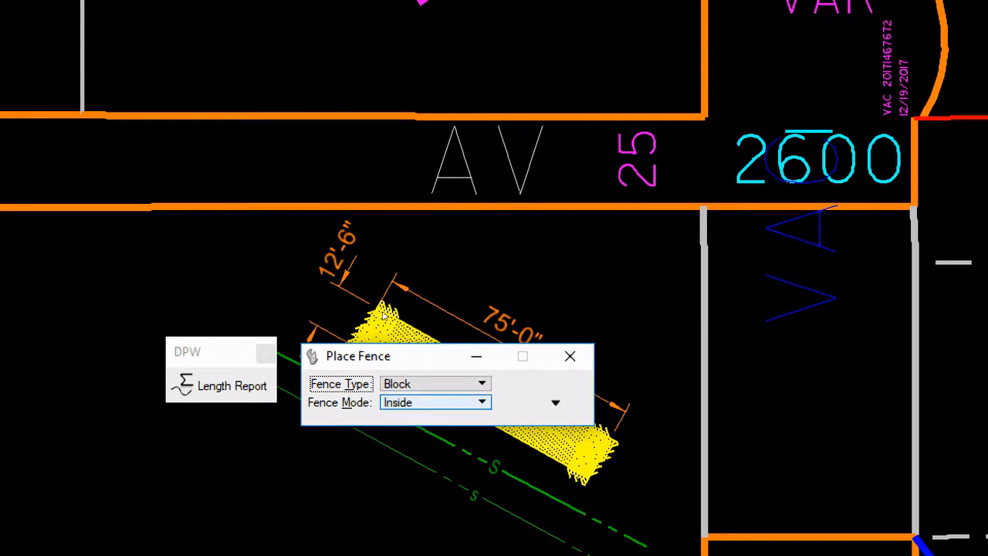
click(435, 403)
click(434, 437)
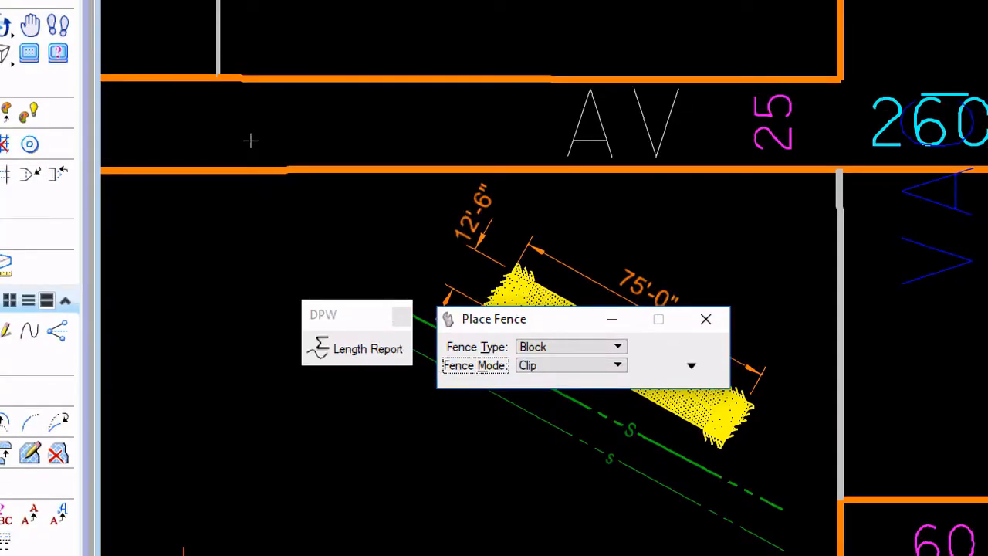
Fence both right-of-way lines beside the AV label and run Length Report for levels LBa_Map_StreetRWYs and LBa_Map_Cut
click(264, 40)
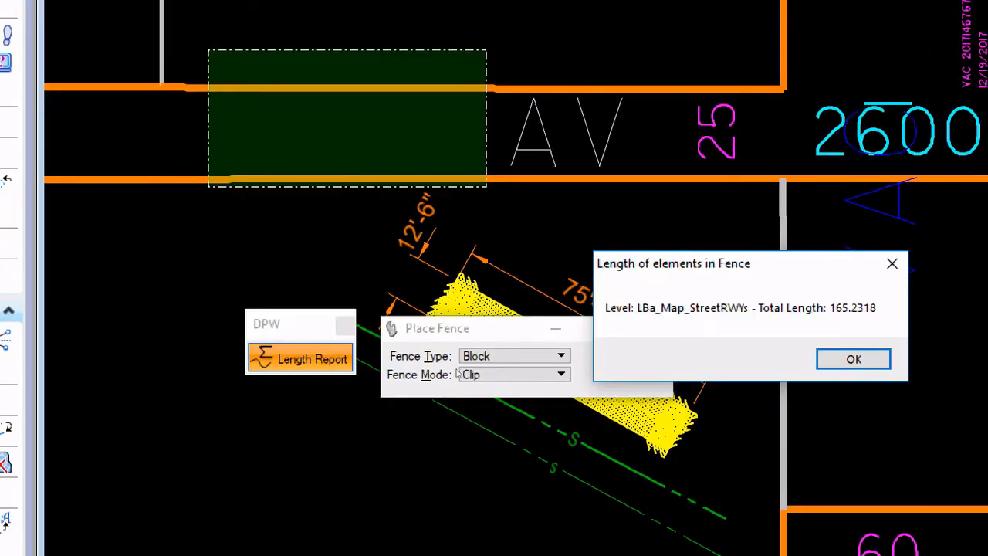
key(Return)
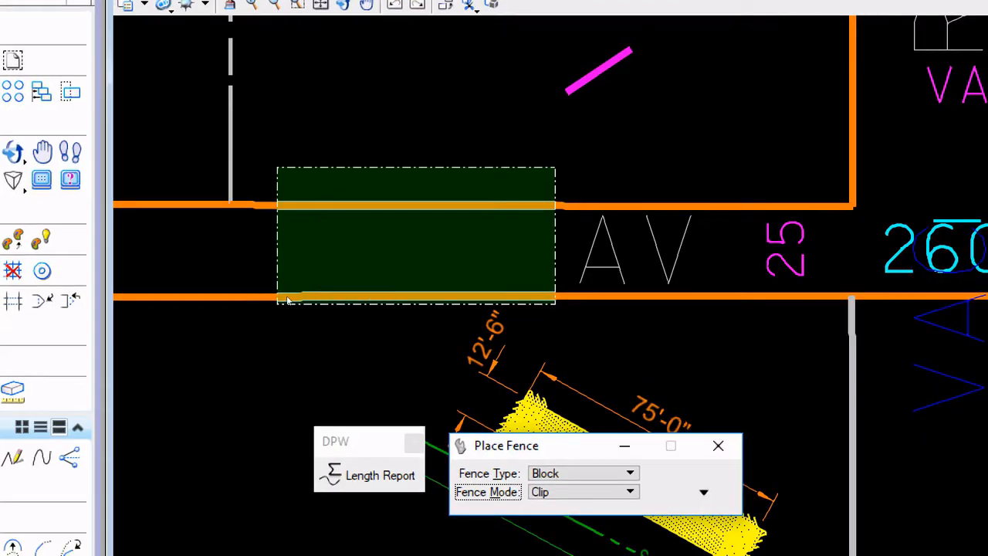
click(369, 475)
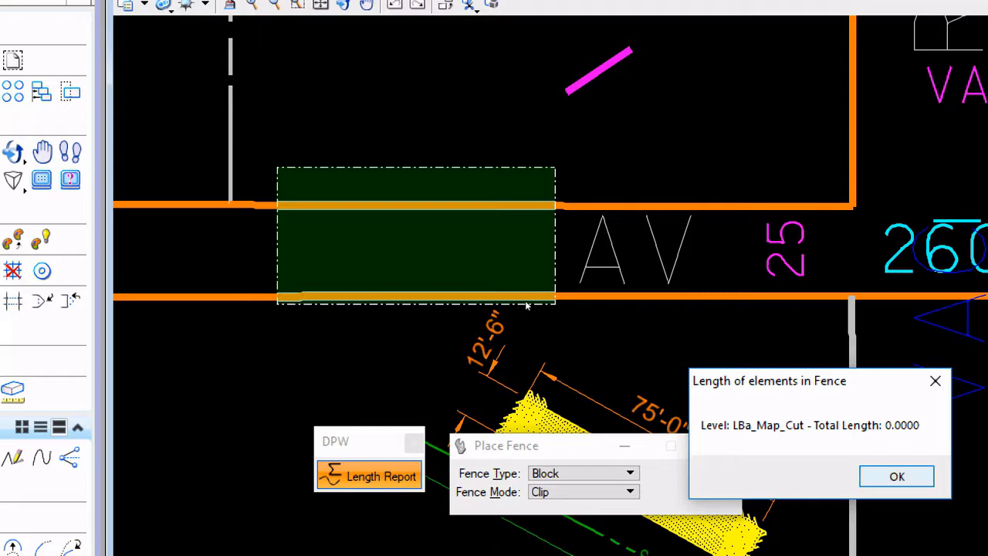
key(Return)
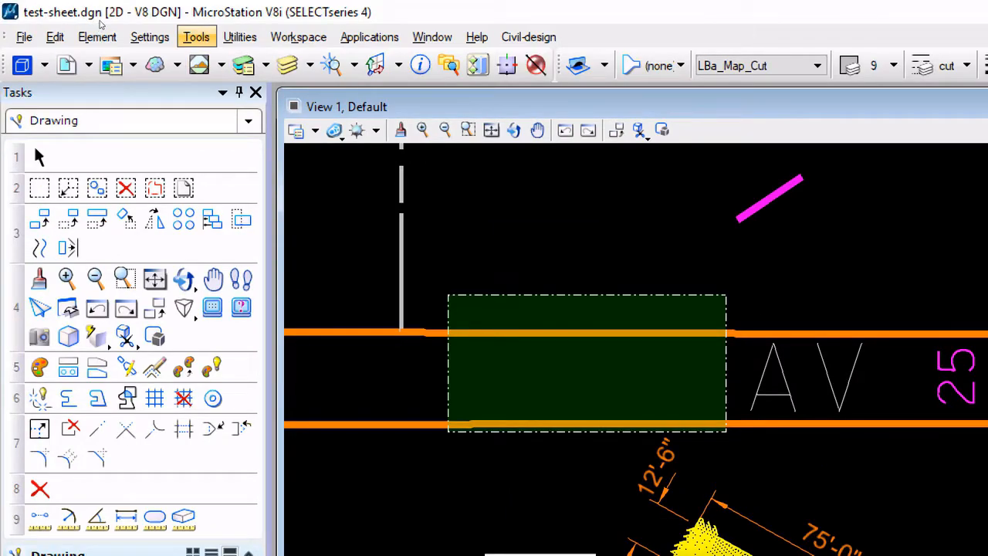
Find DPW in the Tool Boxes list, accept the list with it turned on, and reposition the DPW tool box beside the fence settings
click(196, 37)
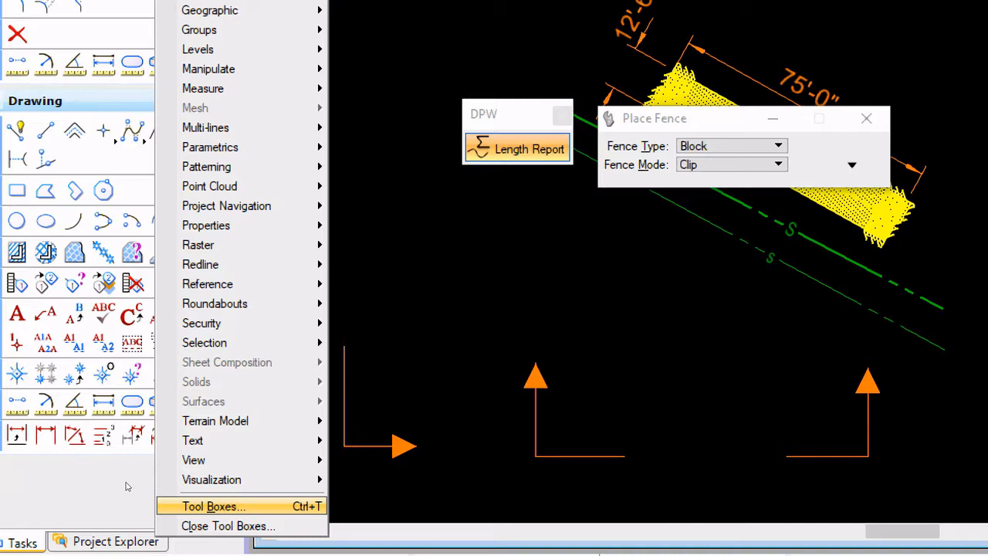
click(126, 486)
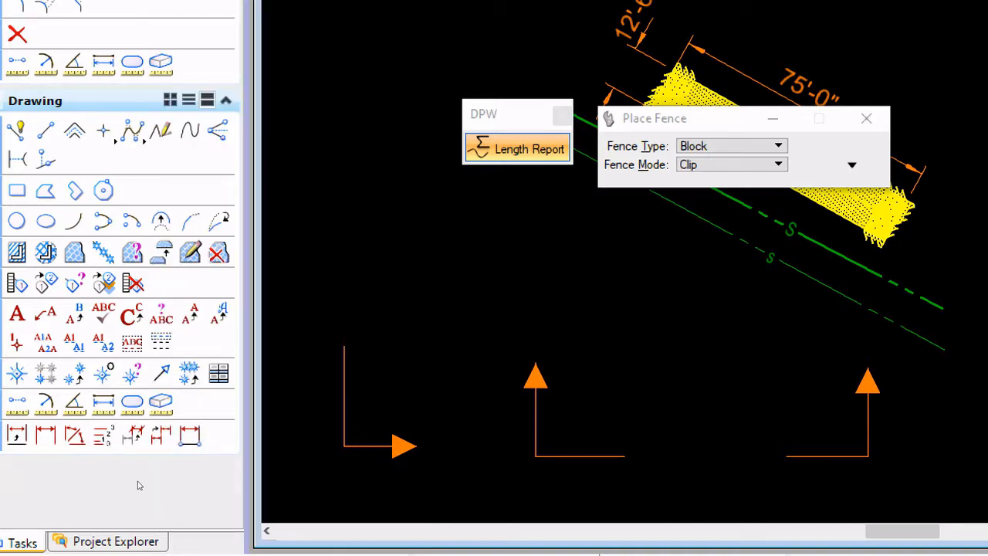
key(ctrl+t)
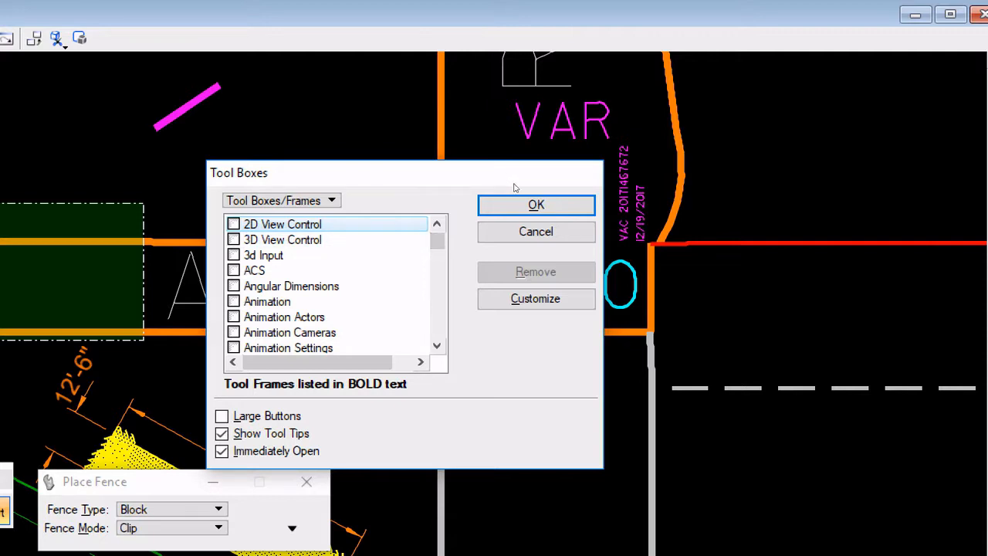
scroll(510, 191, down, 3)
scroll(509, 191, down, 5)
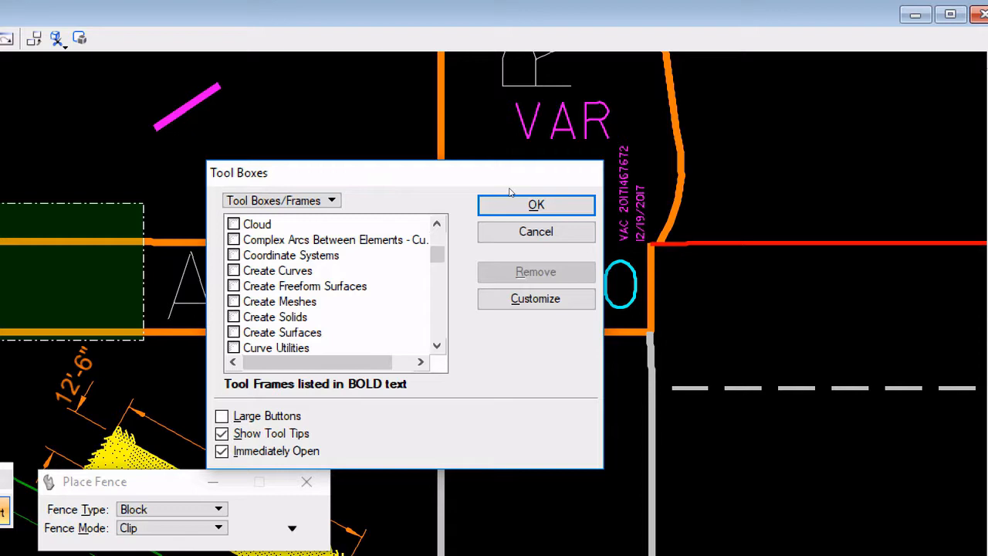
scroll(509, 191, down, 3)
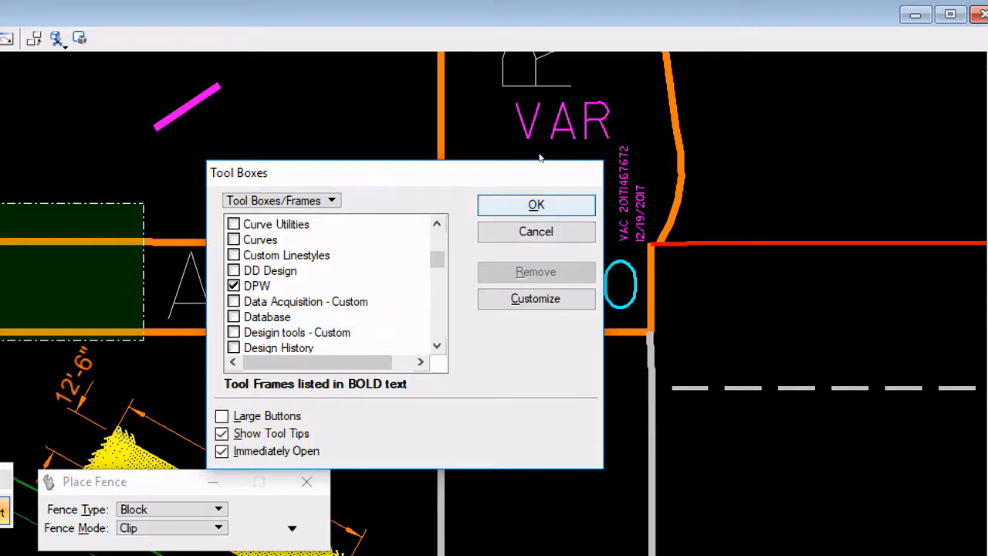
key(Return)
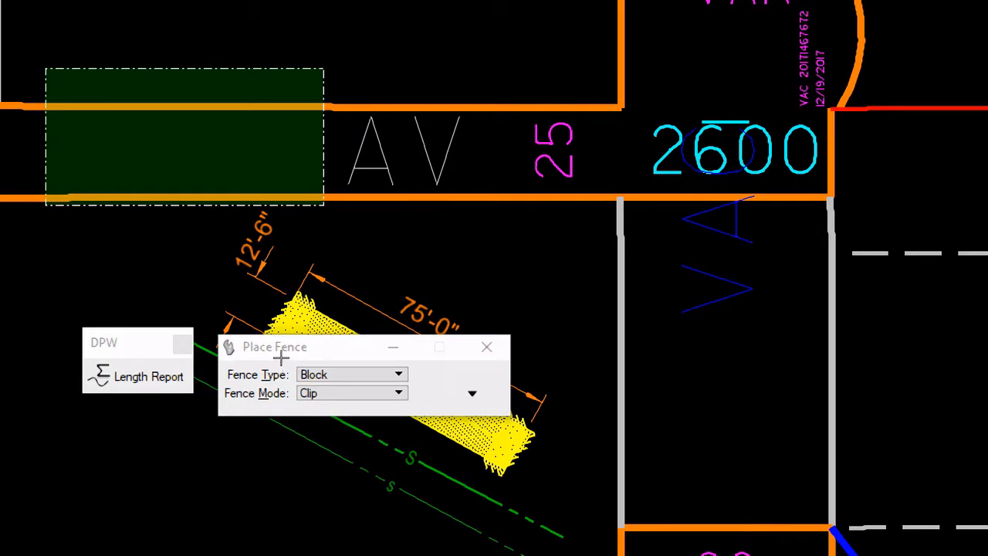
drag(285, 269, 105, 317)
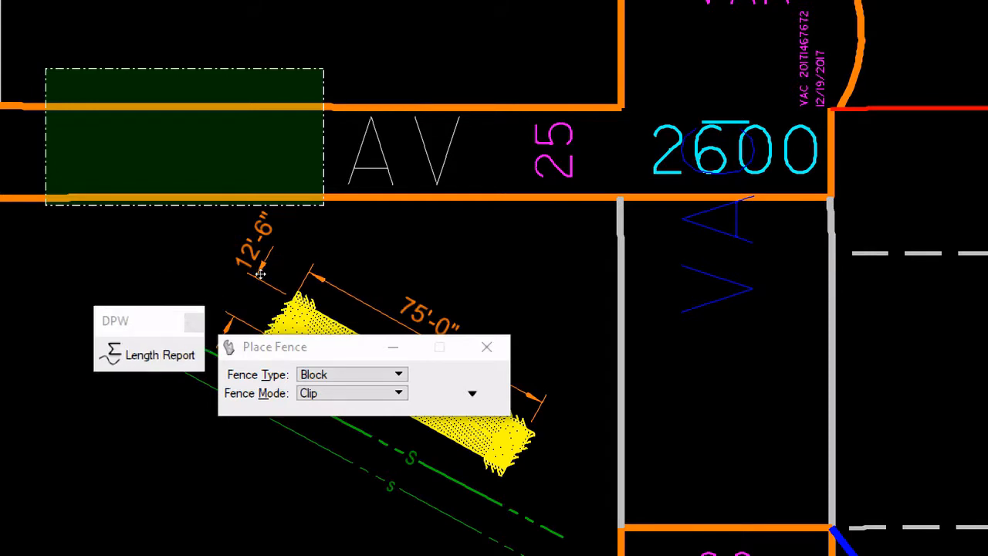
drag(260, 274, 260, 281)
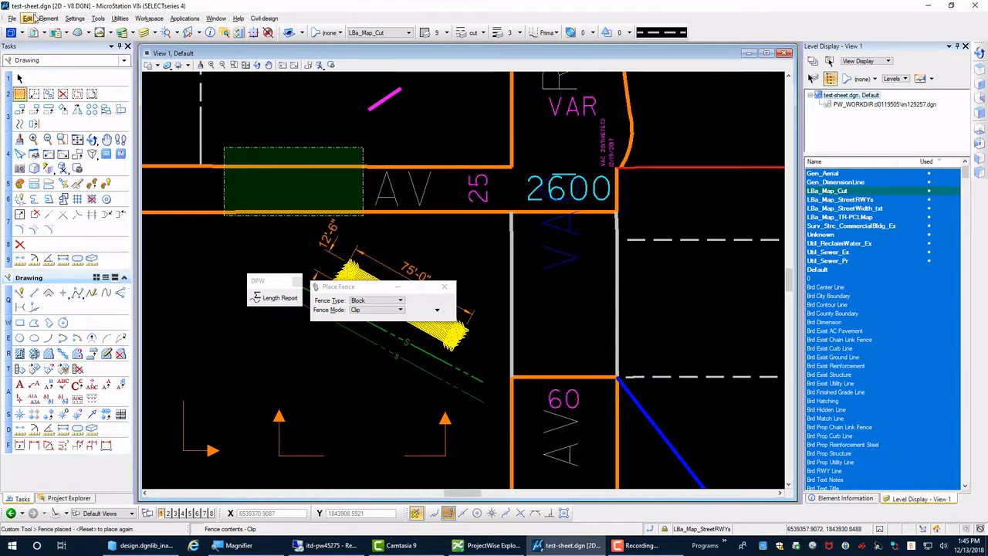
Open the file commands for the test-sheet.dgn drawing
click(12, 18)
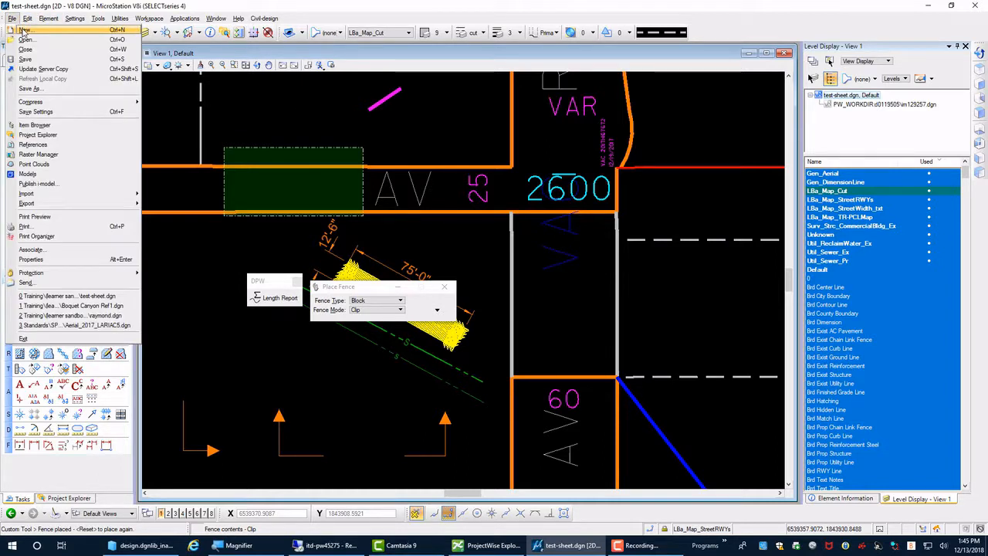